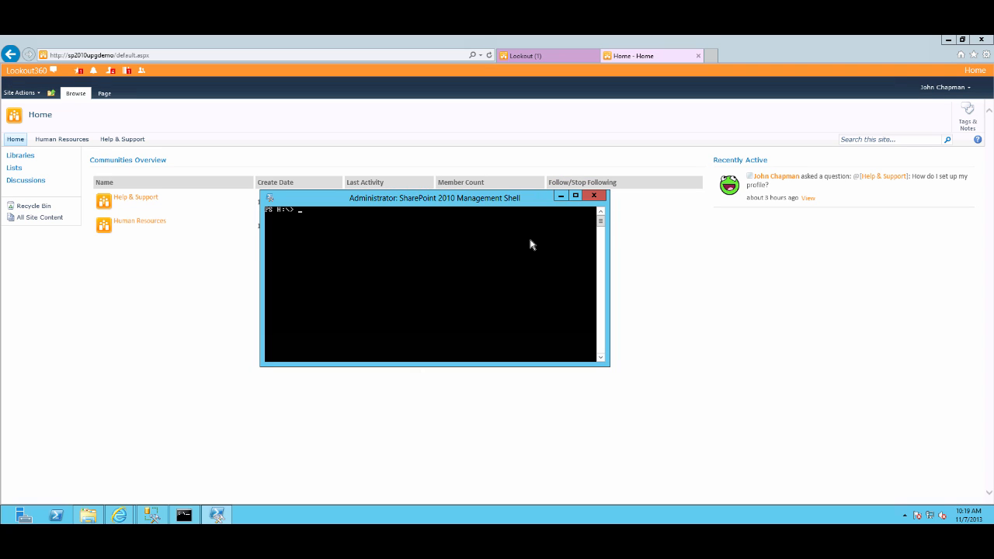
Run Get-SPSite | Where-Object { $_.RootWeb.Template -eq "PowerPointBroadcast#0" } | Remove-SPSite in the management shell
type("te | ")
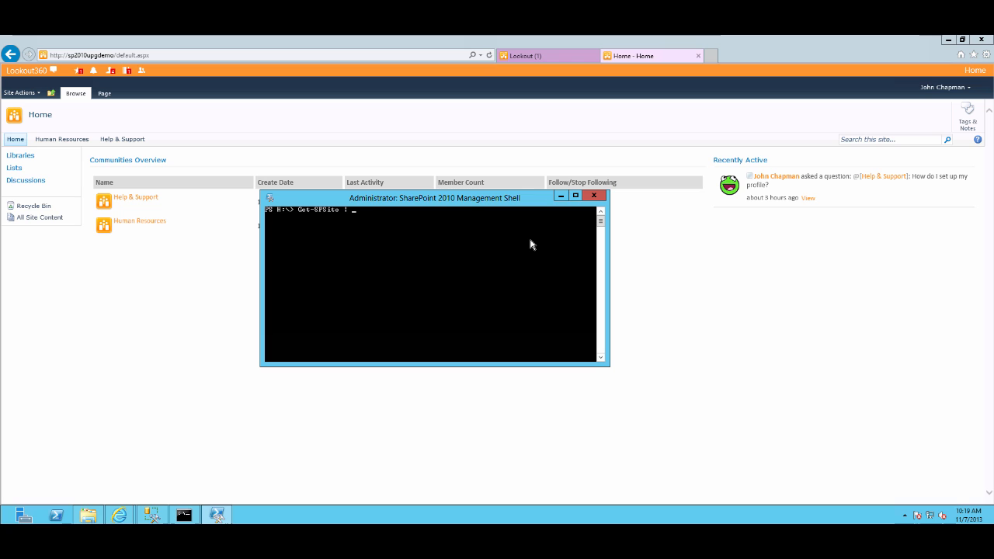
type("Whe")
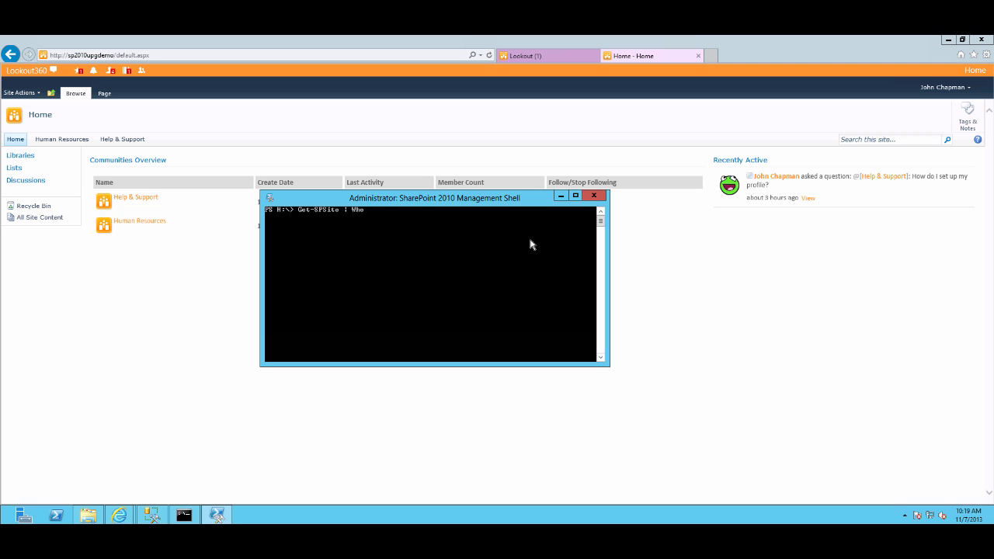
type("re-Object")
type("{ $_.RootWeb.Template -eq \"PowerPointBroadcast")
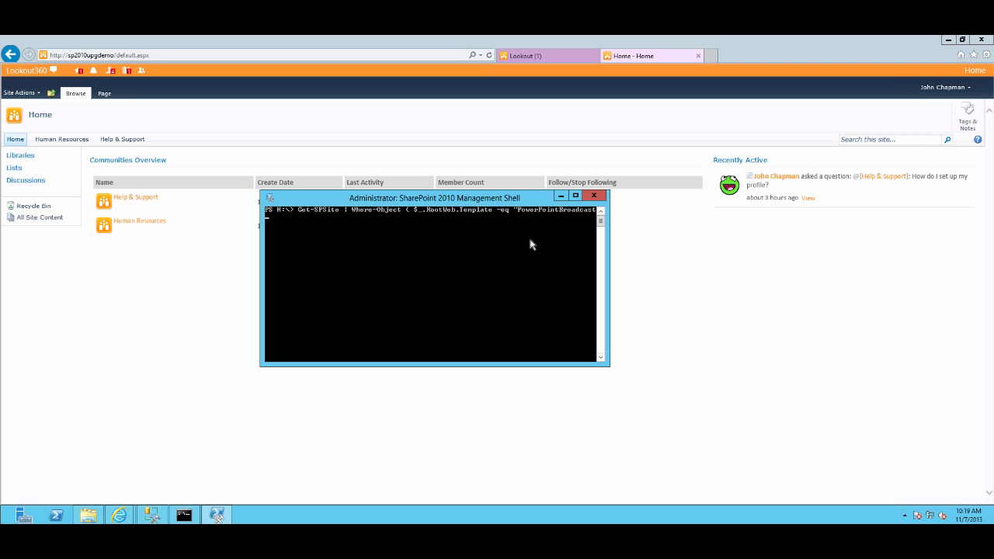
type("#0\" } | Remove-SPSite")
Rerun the removal command with the template changed to "SRCHCENTERFAST#0"
key("Up")
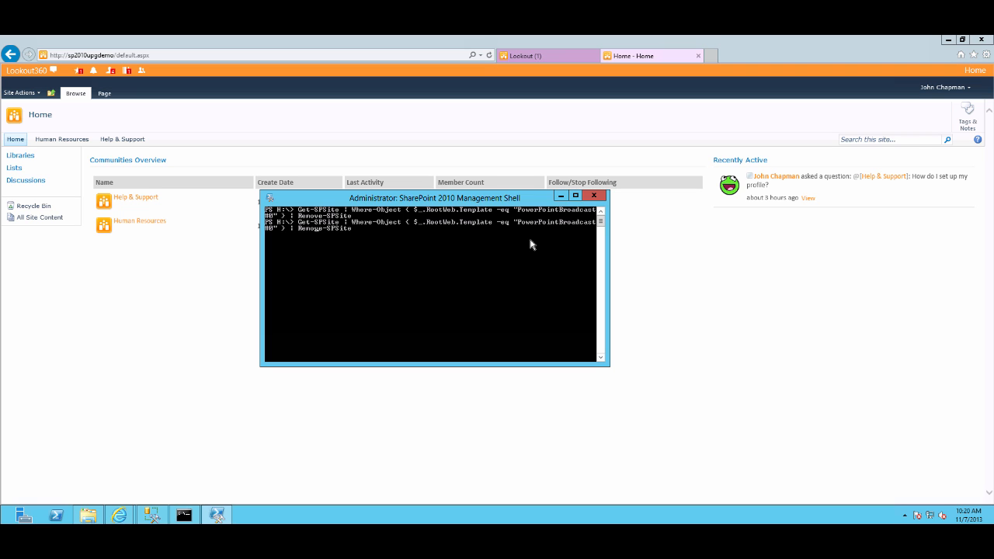
key("BackSpace")
key("BackSpace")
key("BackSpace")
key("BackSpace")
key("BackSpace")
key("BackSpace")
key("BackSpace")
key("BackSpace")
key("BackSpace")
key("BackSpace")
key("BackSpace")
key("BackSpace")
key("BackSpace")
key("BackSpace")
key("BackSpace")
key("BackSpace")
key("BackSpace")
key("BackSpace")
key("BackSpace")
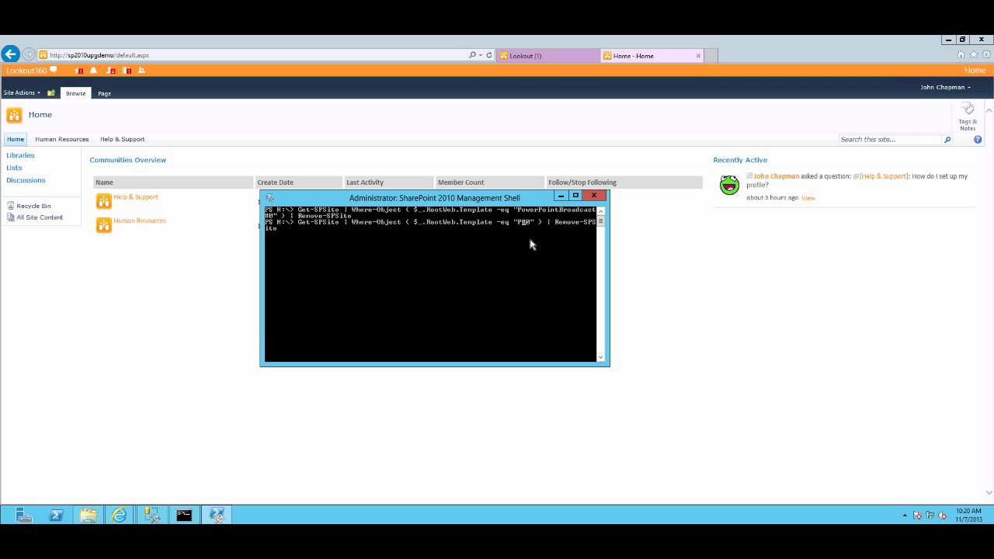
type("SRCHCENTERFAST")
key("Return")
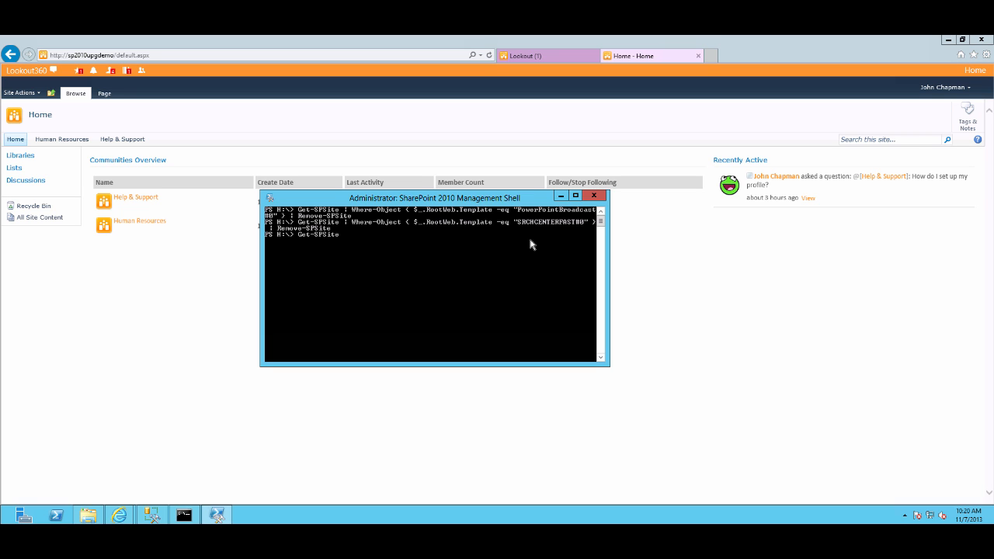
Enter Get-SPSite | ForEach-Object { $_.VisualUpgradeWebs() } to visually upgrade all site collections, then close the shell
type("ForEach{")
key("BackSpace")
type("-Object { $_.VisualUpgradeWebs()")
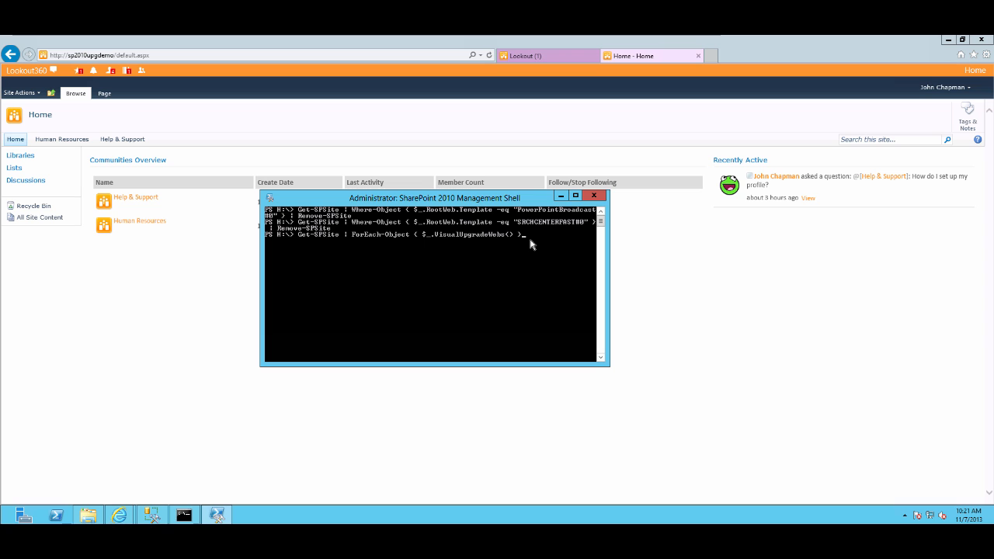
left_click(593, 195)
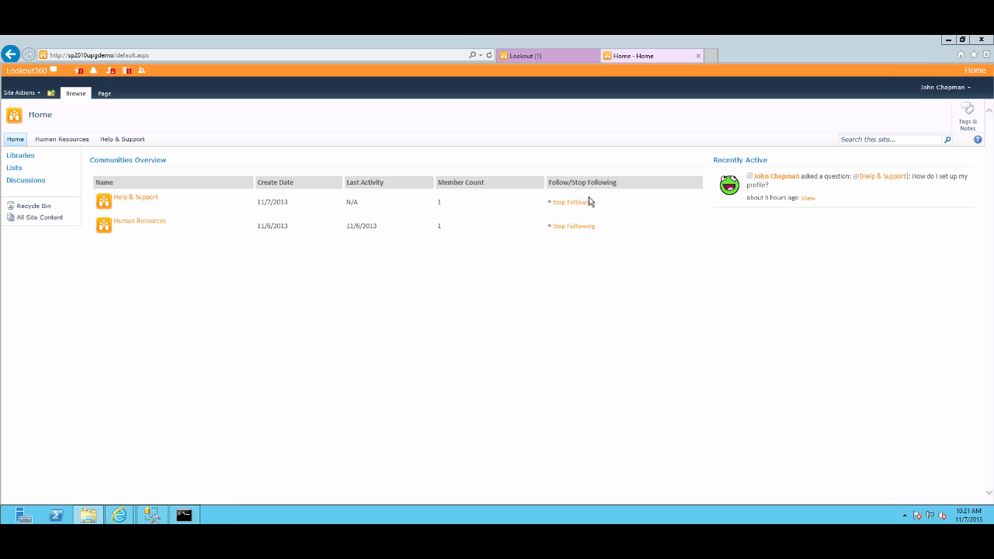
Switch to SQL Server Management Studio and set the NewsGator_Reporting database's Database Read-Only option to True
left_click(159, 515)
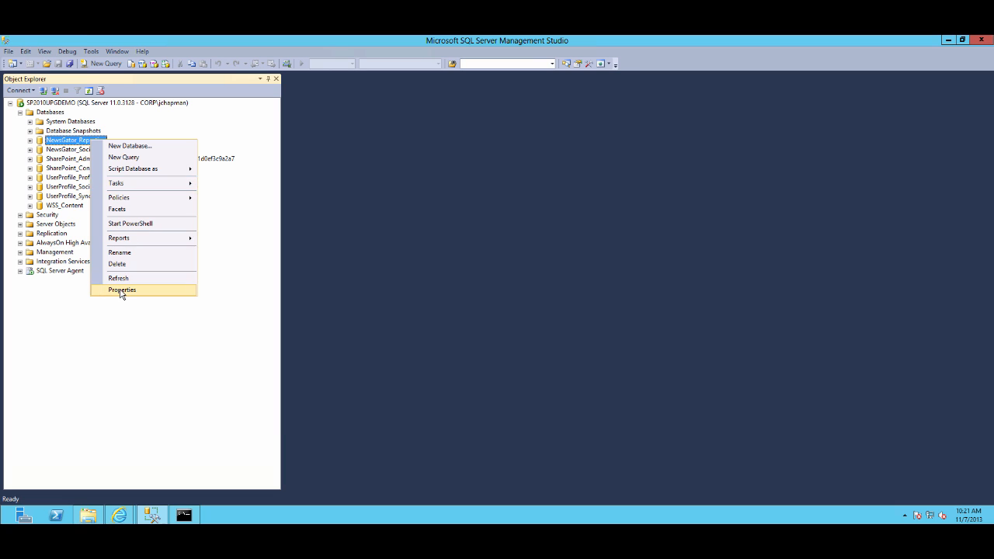
left_click(122, 289)
left_click(340, 162)
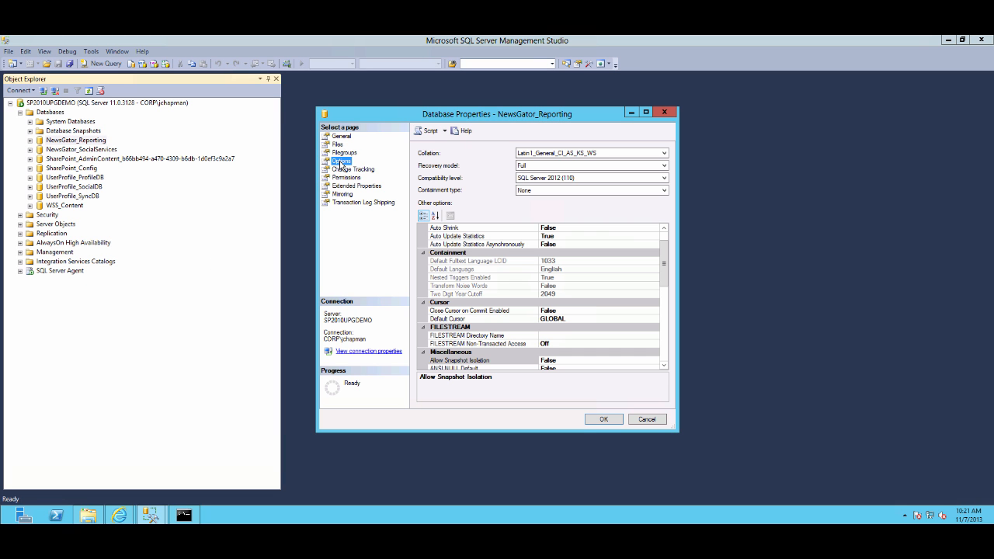
left_click_drag(665, 282, 666, 359)
left_click(650, 337)
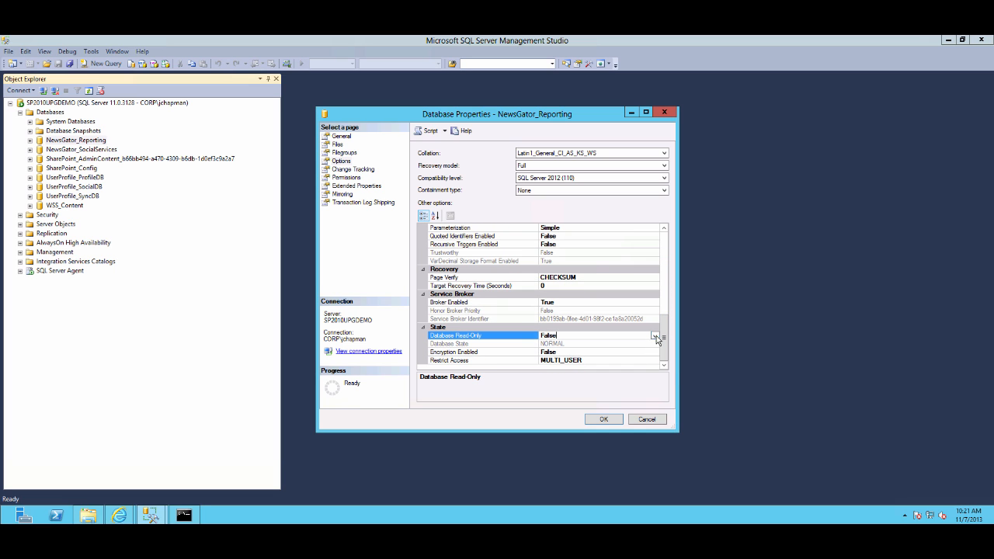
left_click(655, 336)
left_click(576, 344)
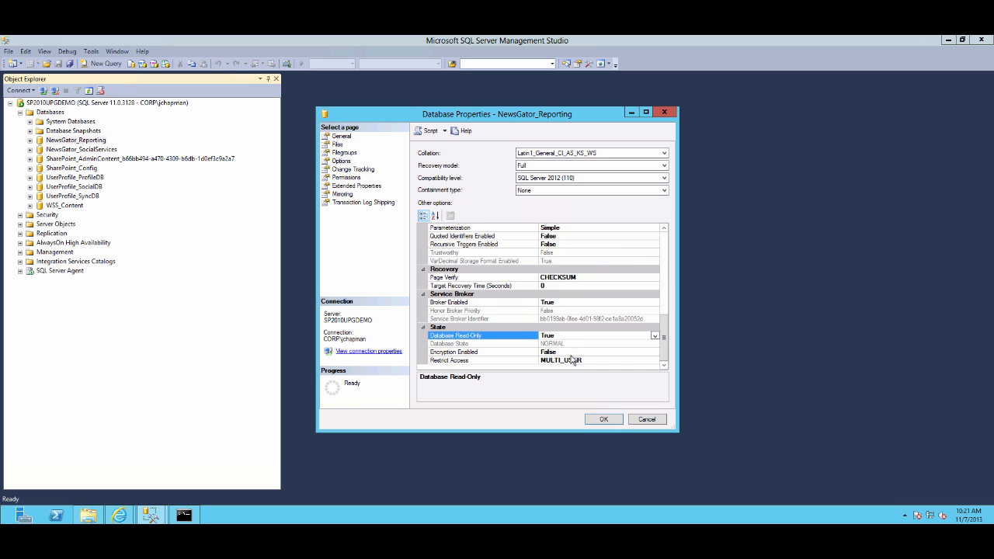
left_click(603, 420)
left_click(582, 291)
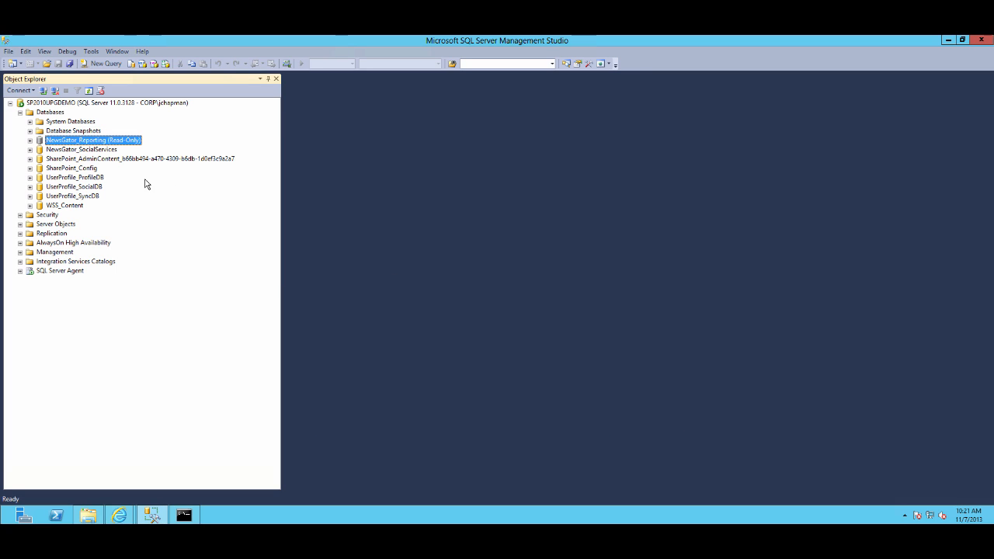
Set the NewsGator_SocialServices database to read-only, closing other connections when asked
right_click(96, 151)
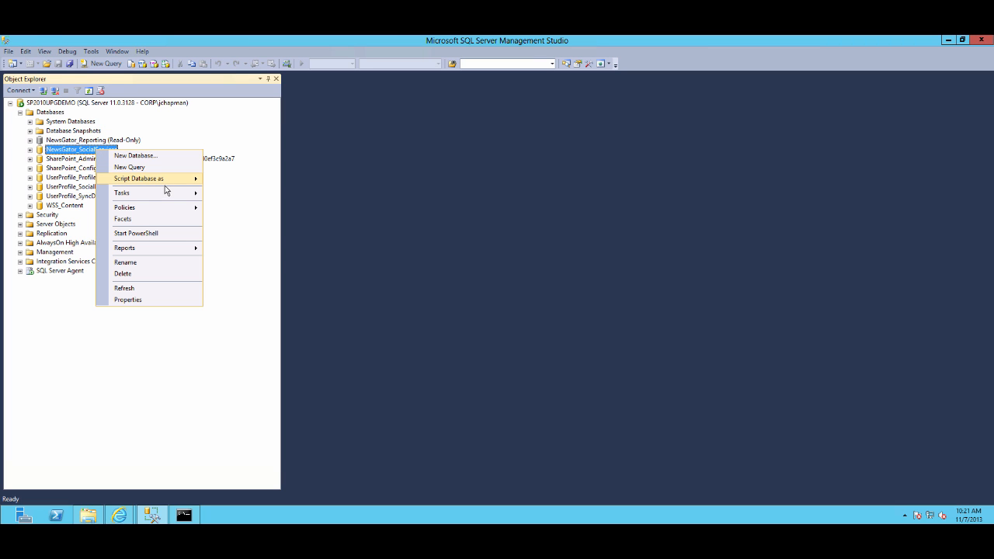
mouse_move(160, 194)
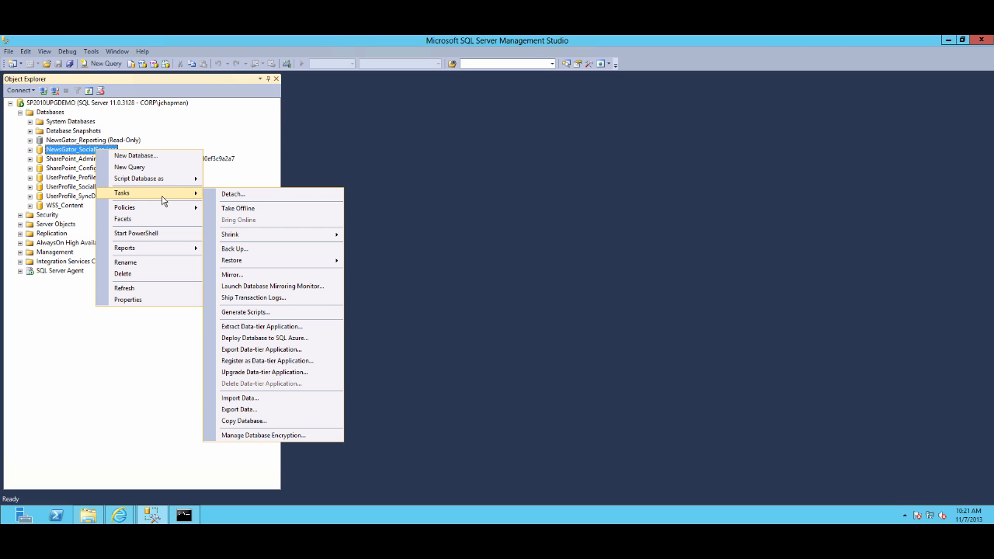
left_click(129, 300)
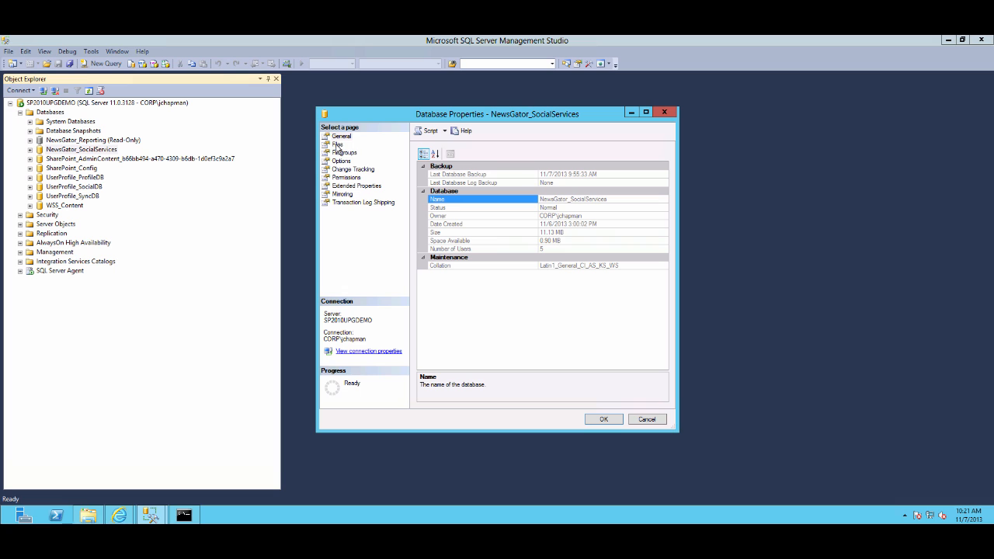
left_click(337, 160)
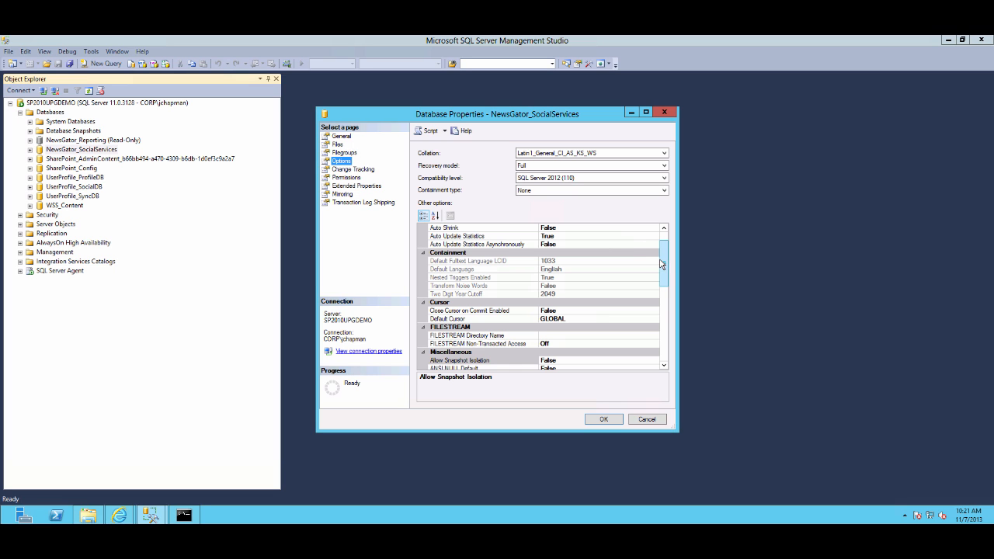
left_click_drag(668, 262, 669, 355)
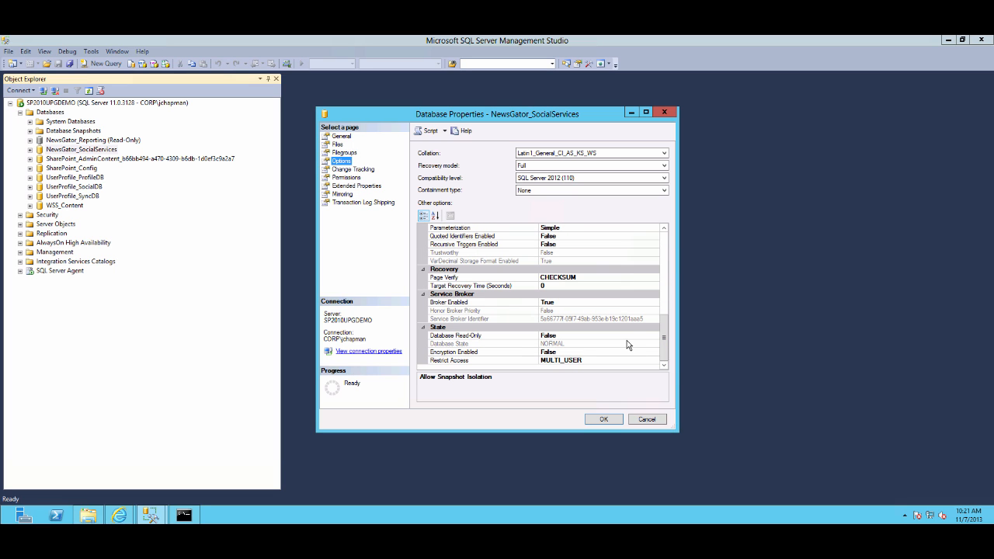
left_click(628, 335)
left_click(655, 336)
left_click(573, 344)
left_click(604, 420)
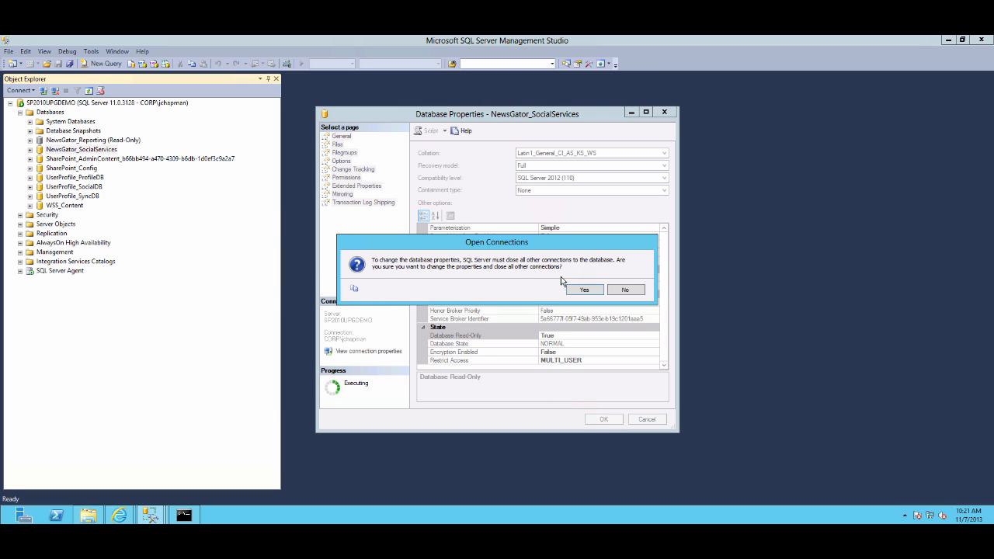
left_click(578, 294)
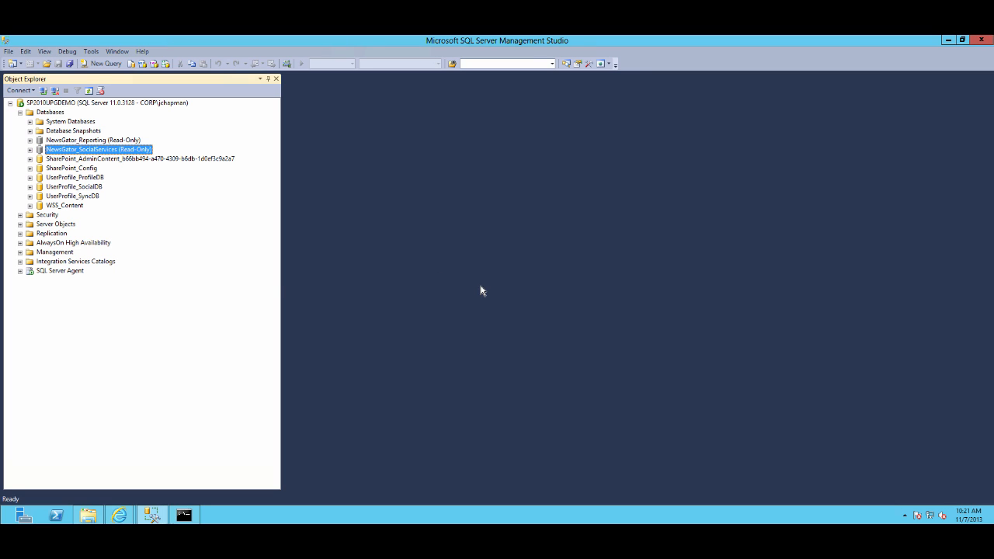
Set the UserProfile_ProfileDB database's Database Read-Only option to True, closing other connections
right_click(74, 178)
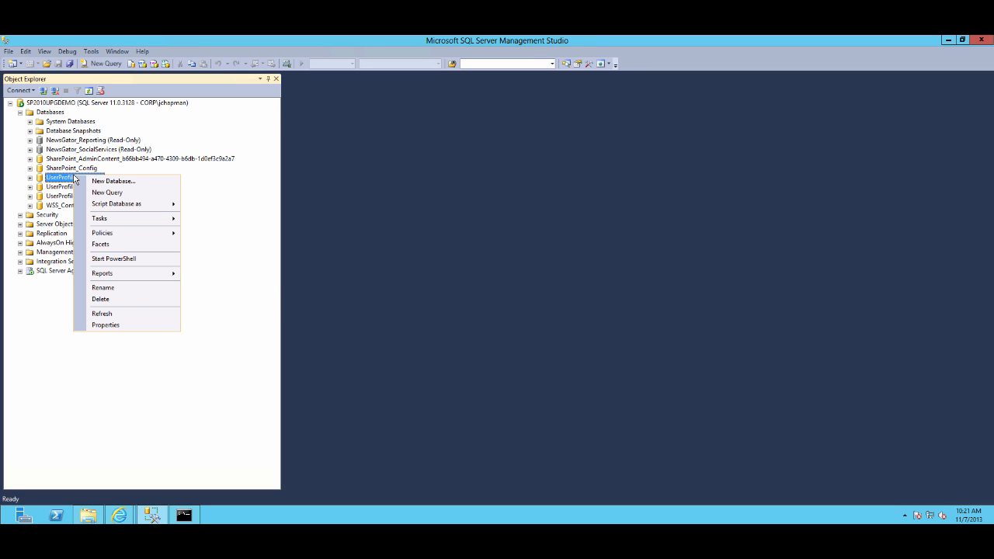
left_click(112, 326)
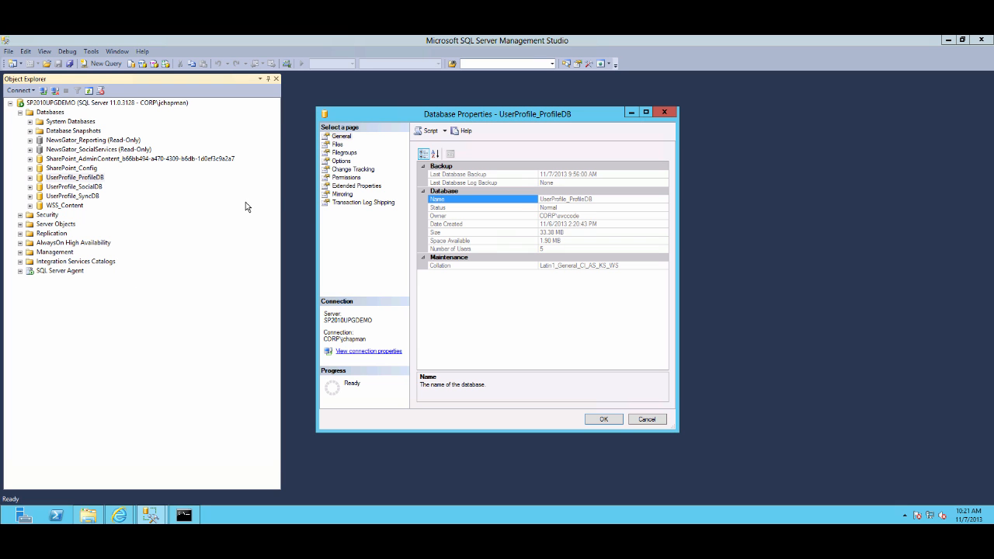
left_click(346, 162)
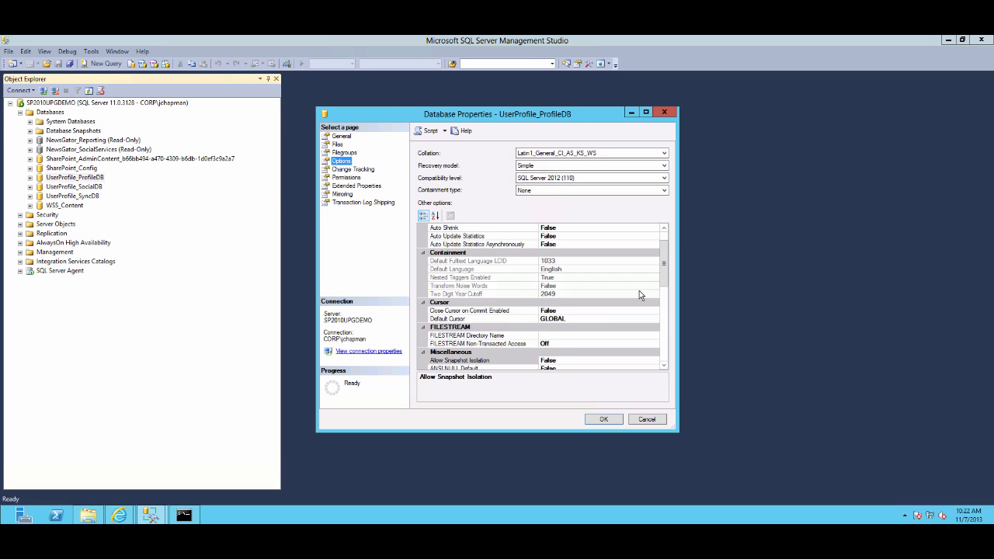
left_click_drag(666, 261, 665, 351)
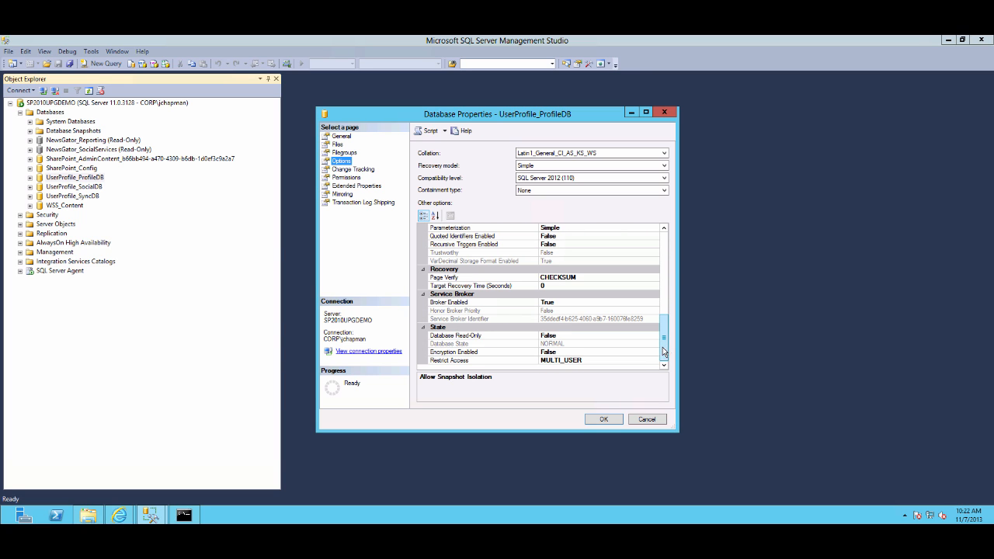
left_click(641, 338)
left_click(655, 335)
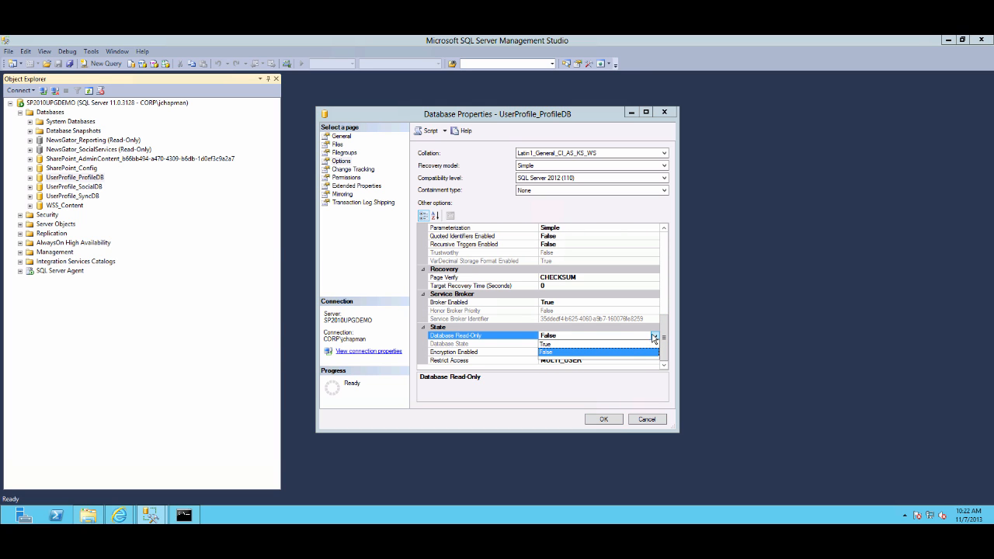
left_click(549, 347)
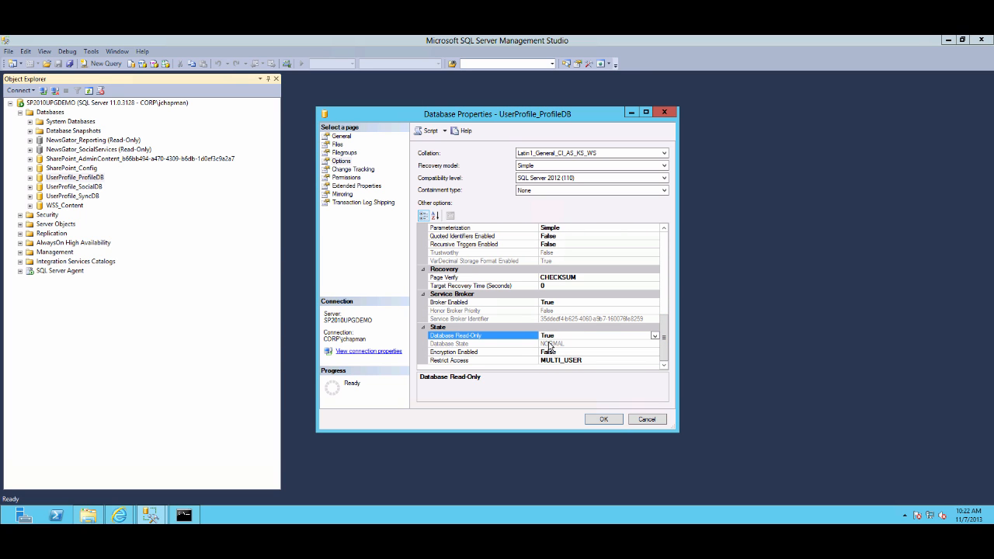
left_click(604, 421)
left_click(594, 292)
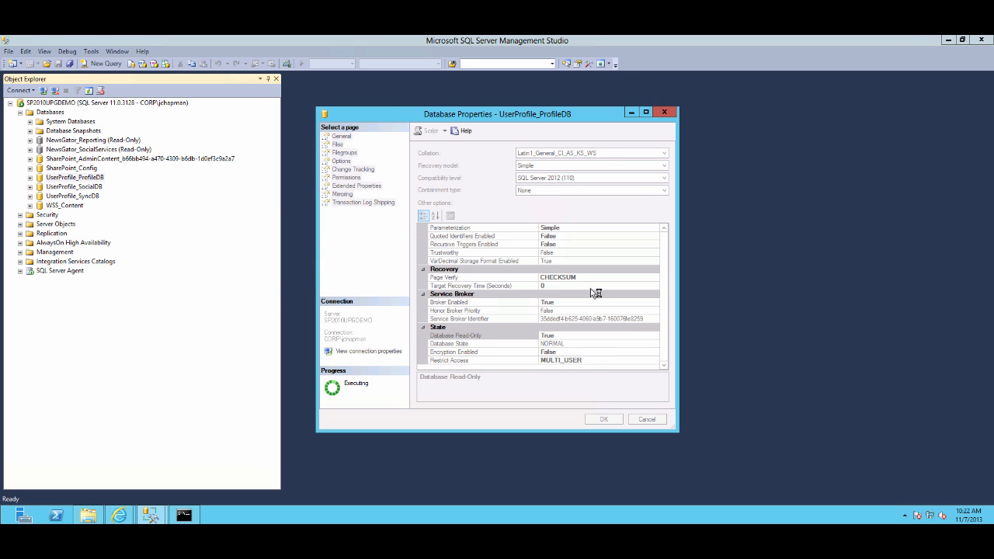
Set the UserProfile_SocialDB database's Database Read-Only option to True, closing other connections
right_click(83, 188)
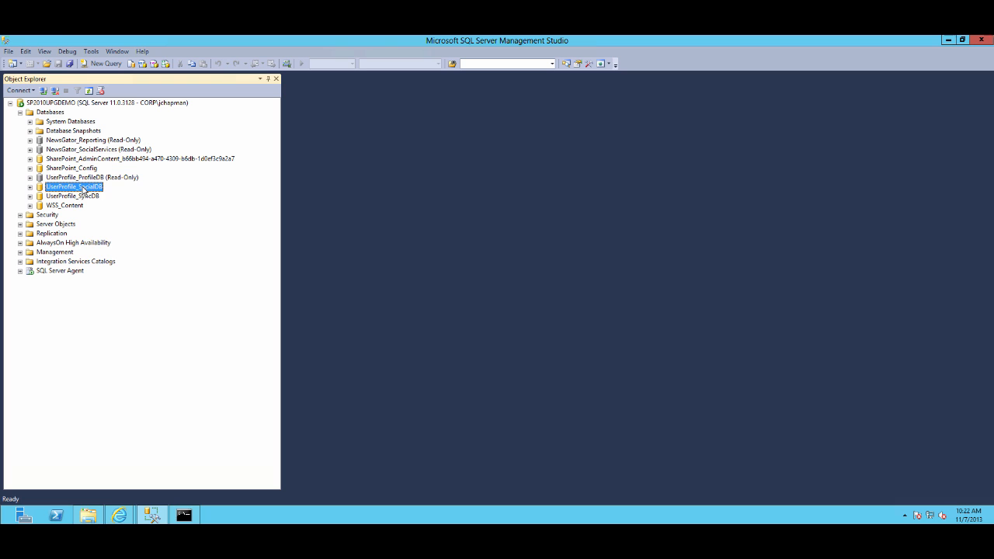
left_click(111, 338)
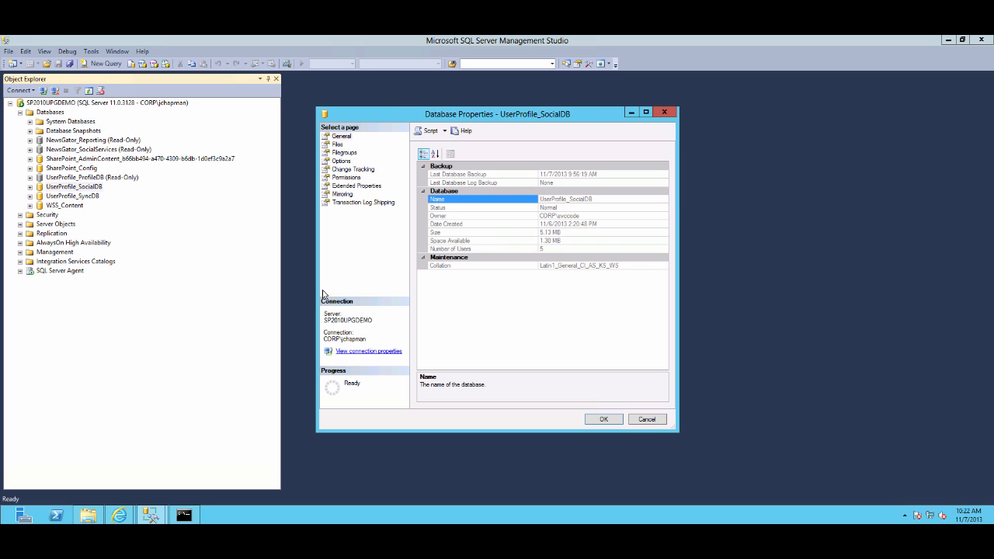
left_click(341, 161)
left_click_drag(664, 256, 664, 341)
left_click(645, 336)
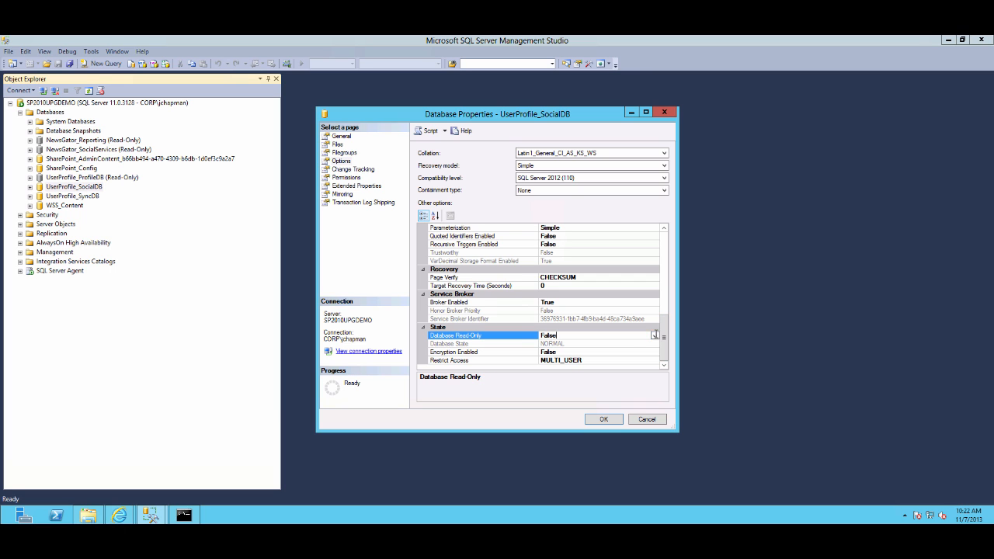
left_click(655, 336)
left_click(557, 344)
left_click(602, 420)
left_click(586, 291)
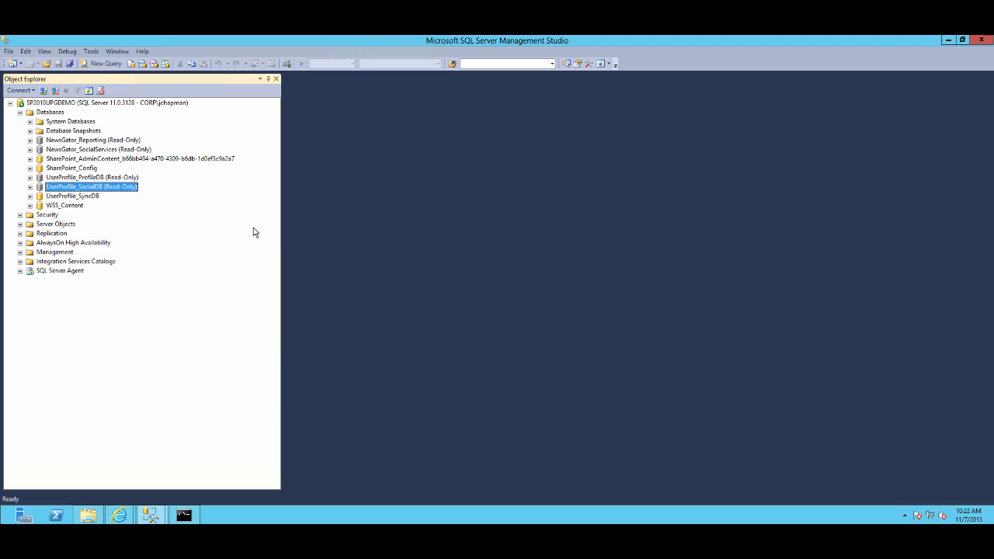
Set the UserProfile_SyncDB database's Database Read-Only option to True, closing other connections
right_click(84, 196)
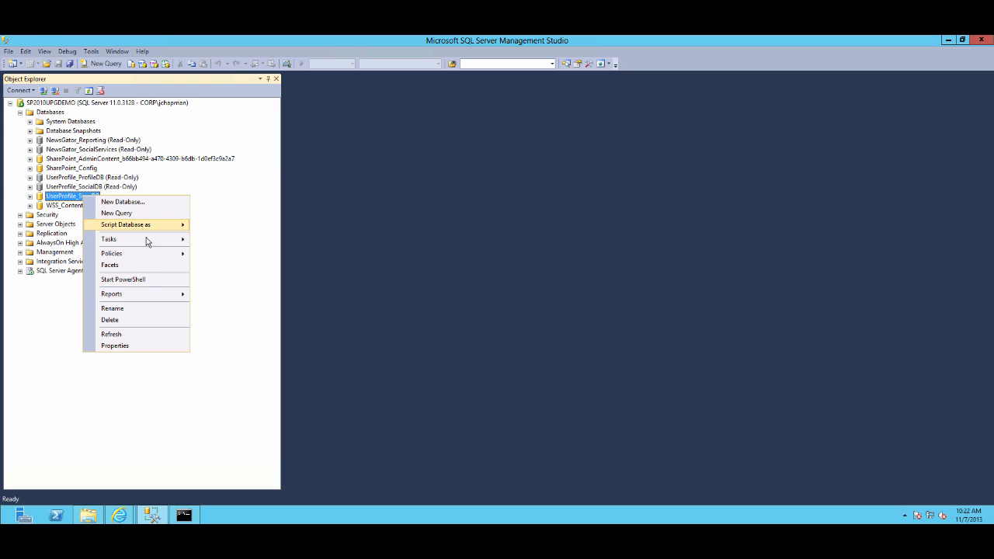
left_click(116, 346)
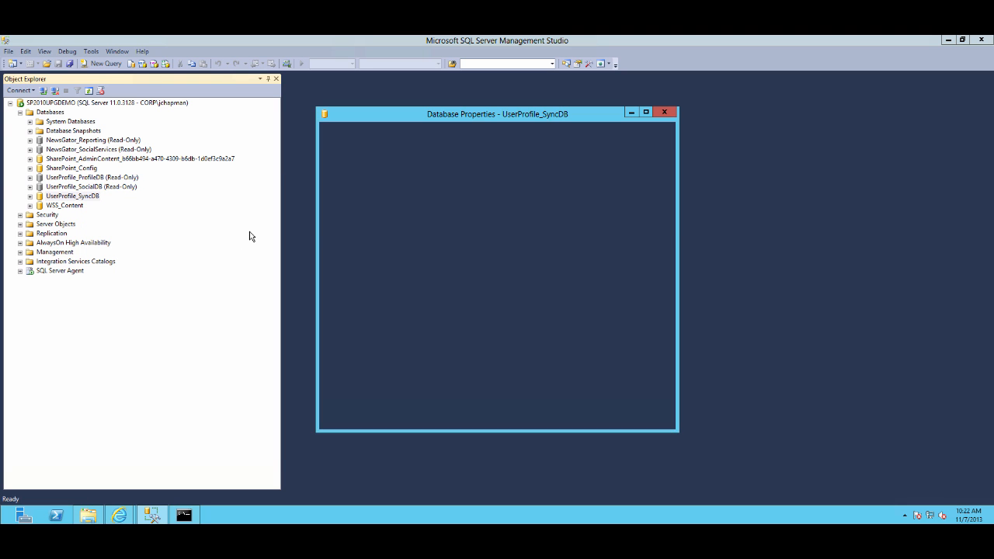
left_click(342, 161)
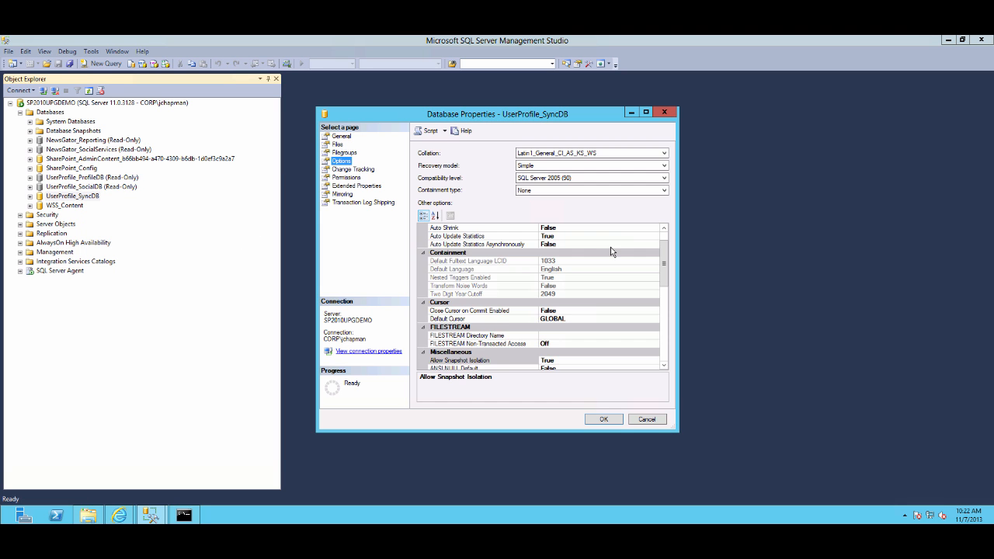
scroll(656, 259, "down", 10)
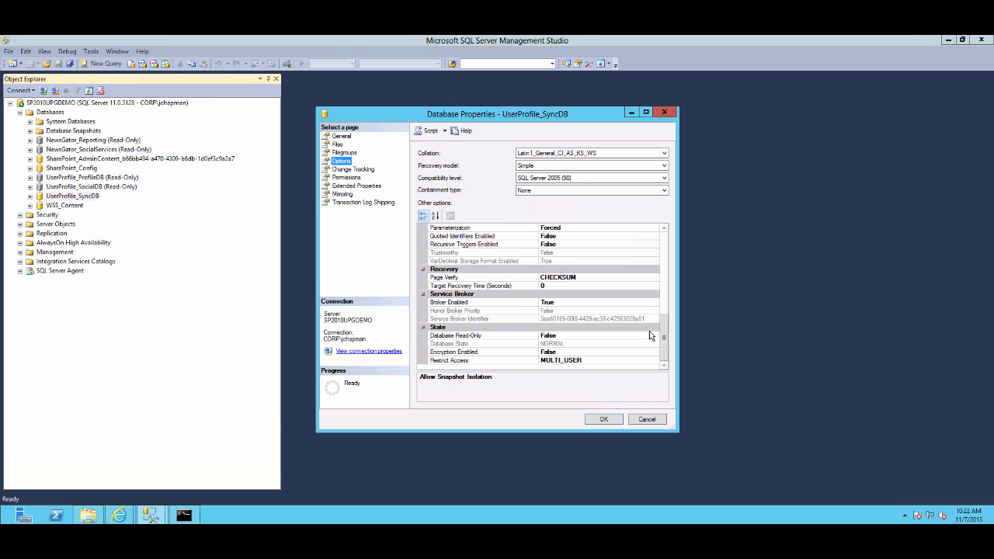
left_click(638, 336)
left_click(655, 336)
left_click(547, 343)
left_click(599, 419)
left_click(590, 294)
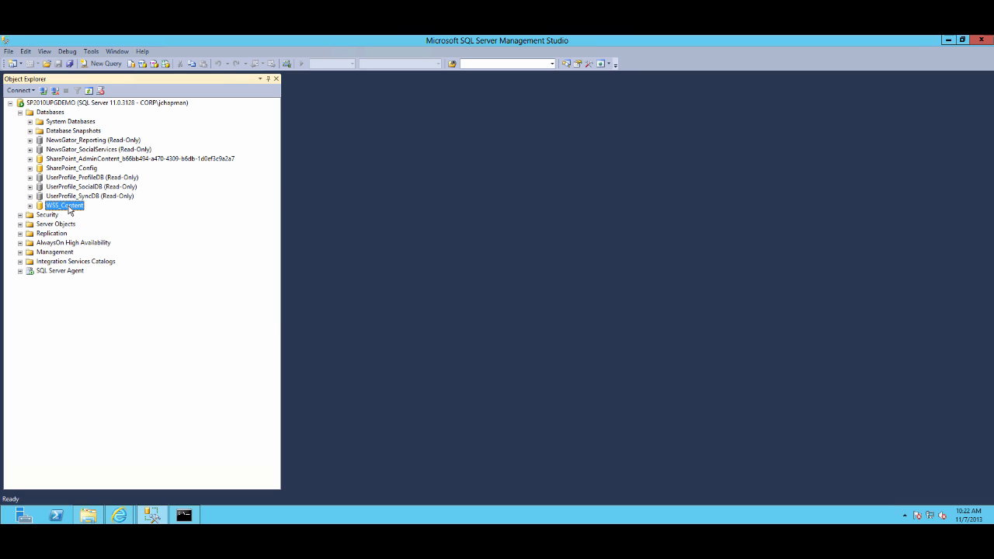
Set the WSS_Content database's Database Read-Only option to True, closing other connections
right_click(66, 206)
left_click(118, 362)
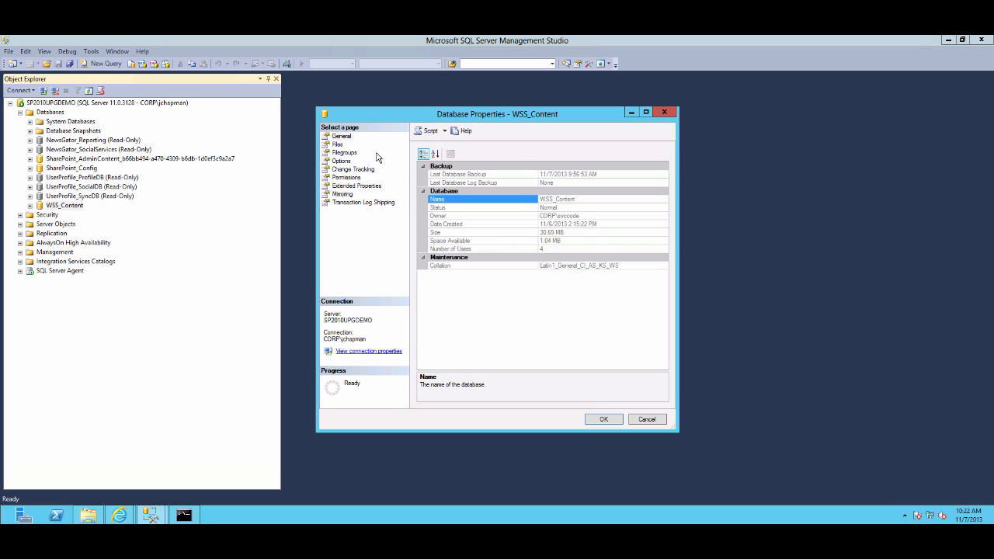
left_click(337, 144)
left_click(344, 152)
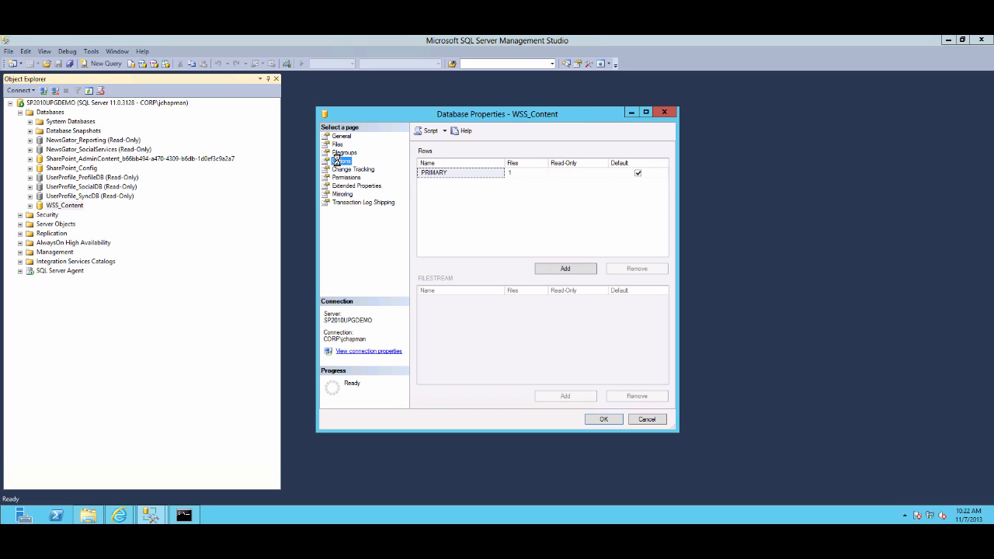
left_click(341, 161)
left_click_drag(664, 271, 661, 363)
left_click(651, 336)
left_click(655, 336)
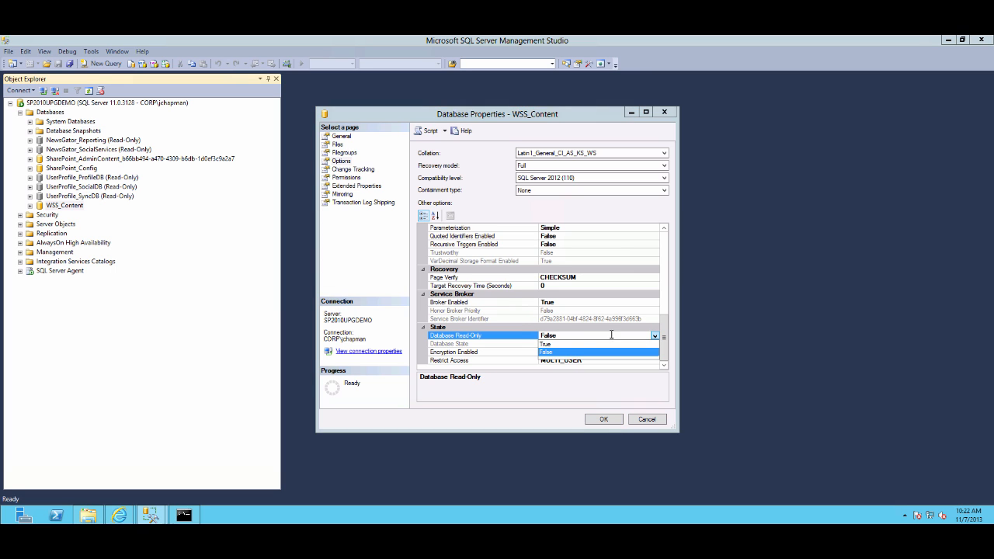
left_click(548, 346)
left_click(604, 420)
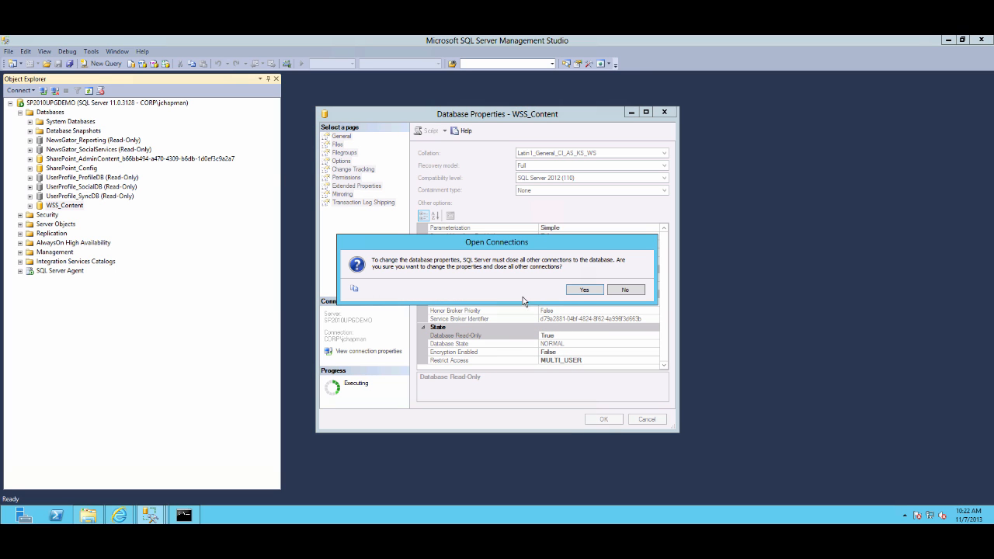
left_click(585, 290)
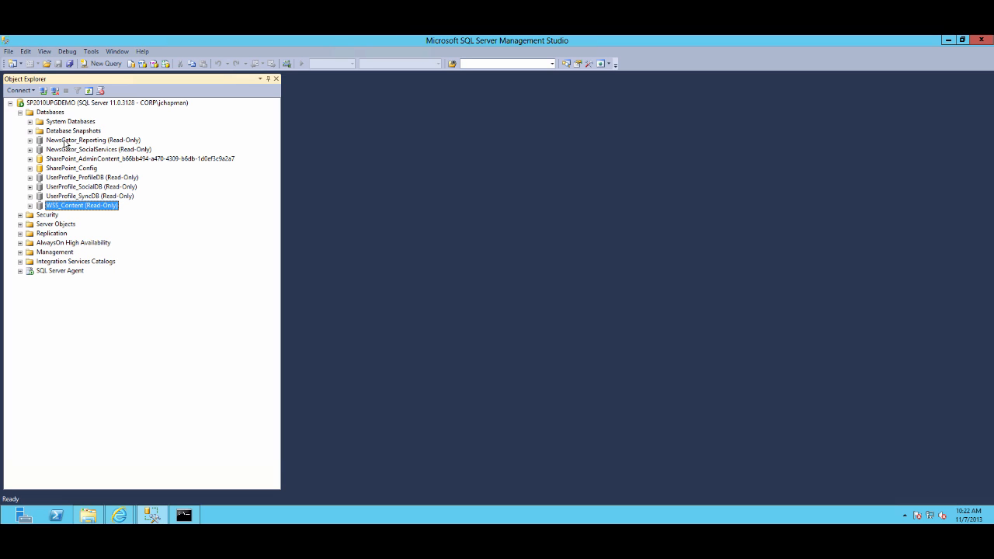
Back up the NewsGator_Reporting database to E:\Backups\NewsGator_Reporting.bak, replacing the default destination
right_click(65, 144)
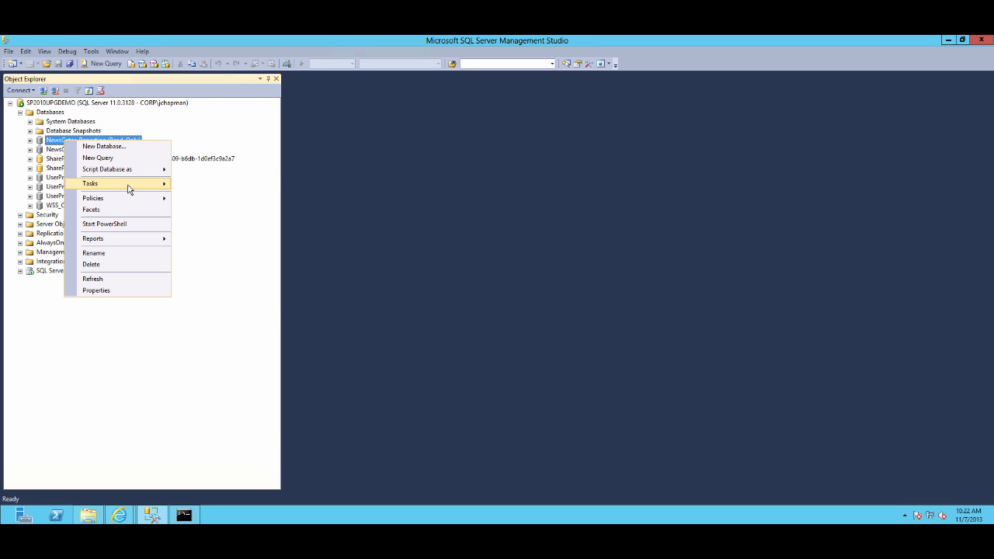
mouse_move(131, 187)
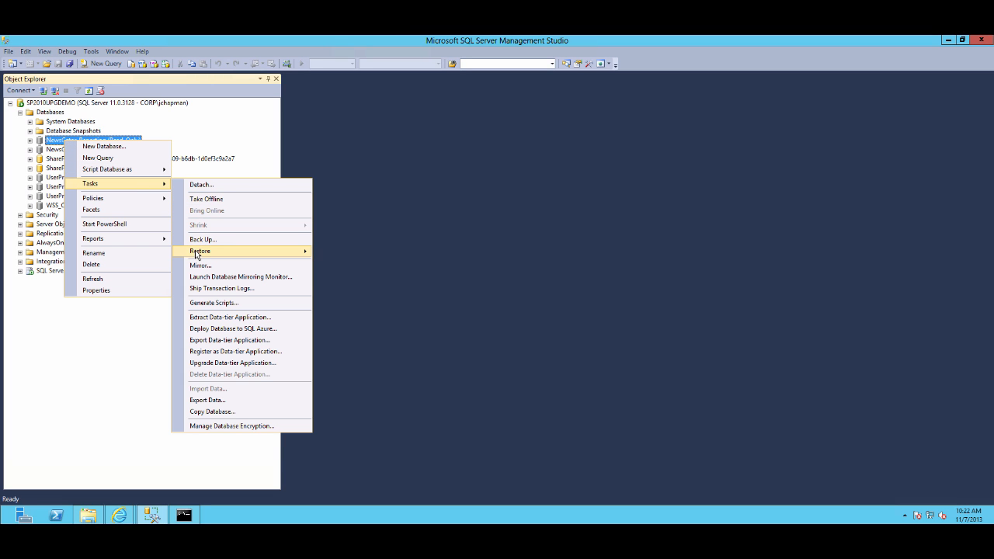
left_click(200, 240)
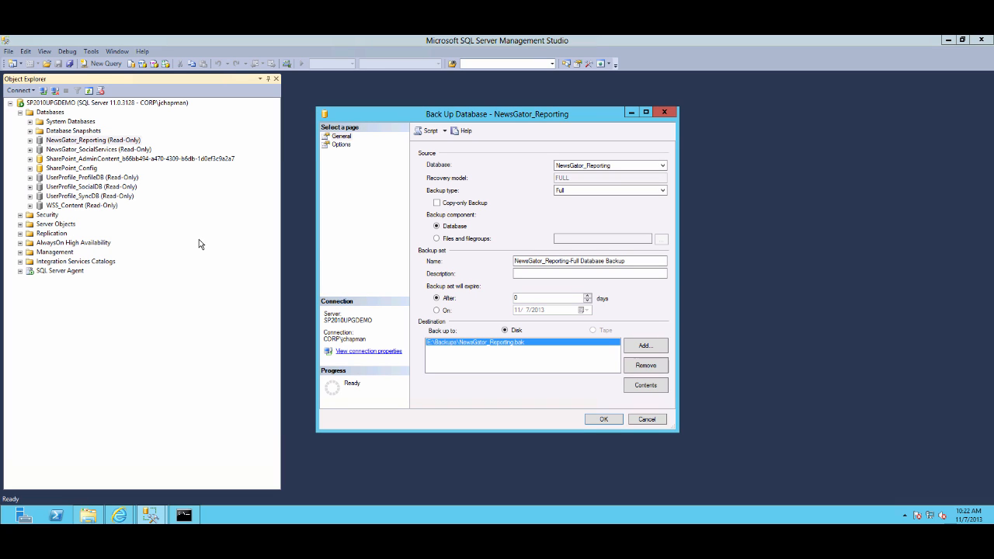
left_click(645, 366)
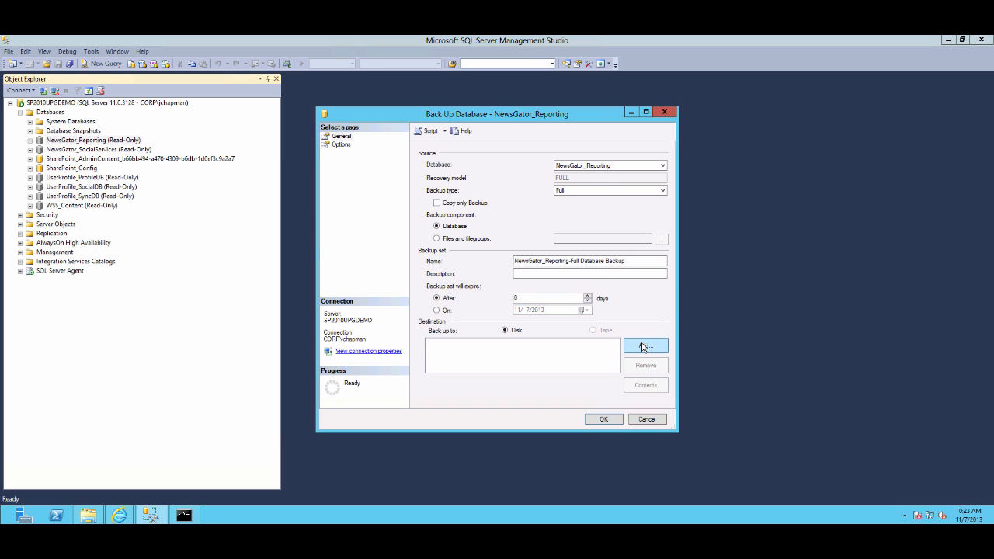
left_click(644, 346)
type("E:\\Backups\\")
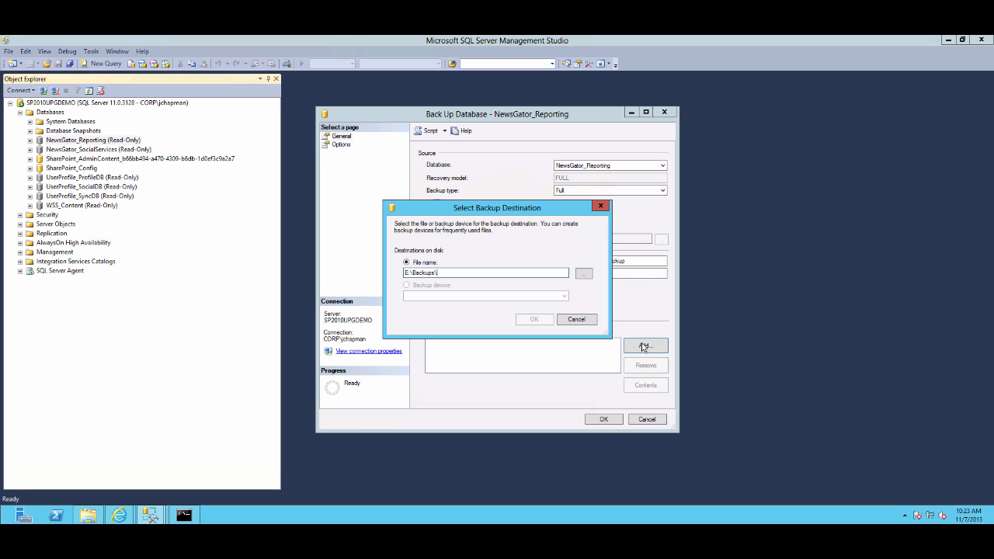
type("NewsGator_Report")
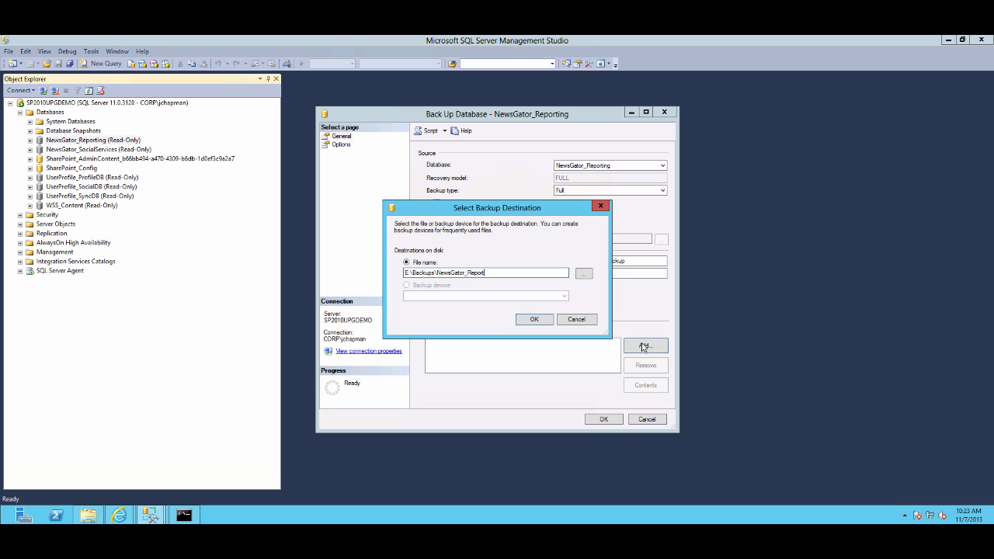
type("ing.bak")
key("Return")
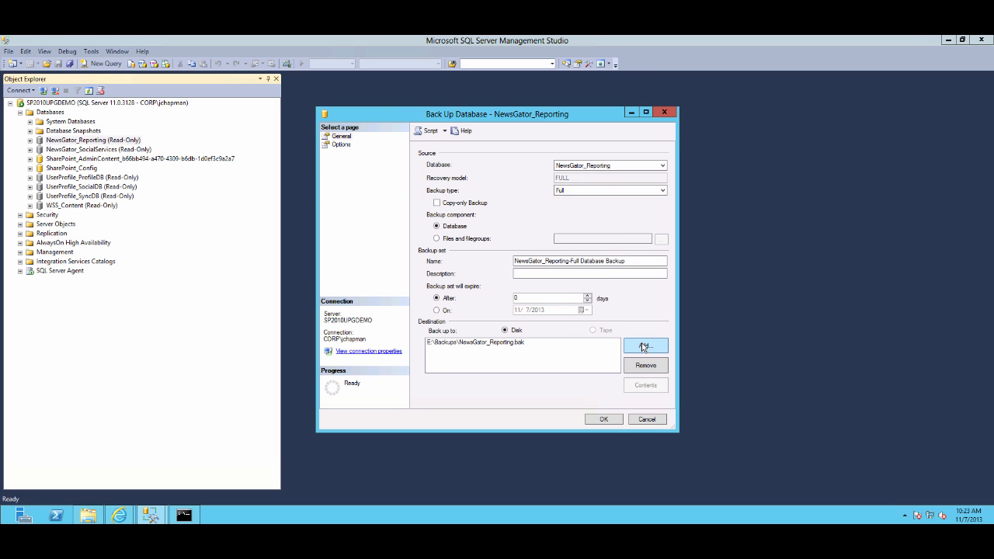
left_click(605, 419)
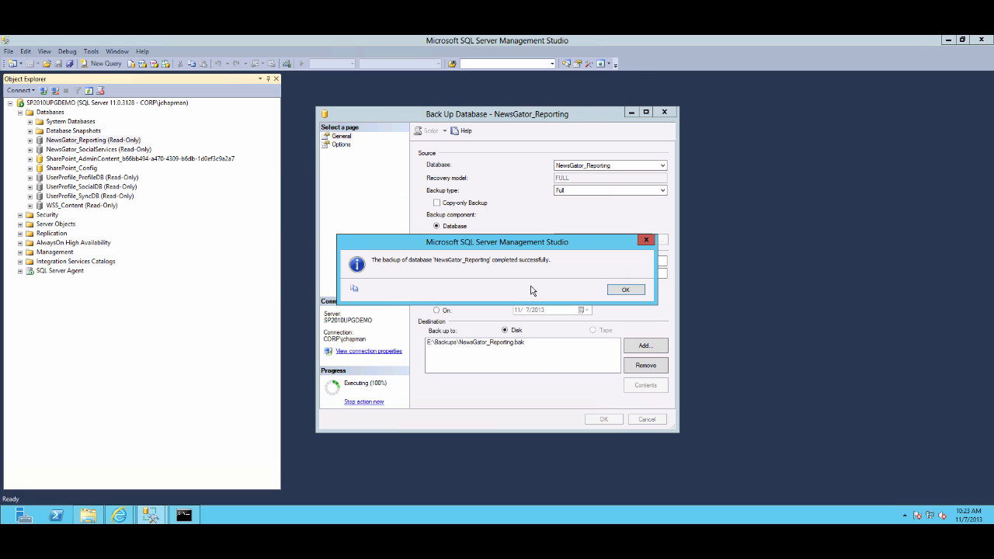
left_click(625, 290)
Back up the NewsGator_SocialServices database to E:\Backups\NewsGator_SocialServices.bak, replacing the default destination
right_click(113, 150)
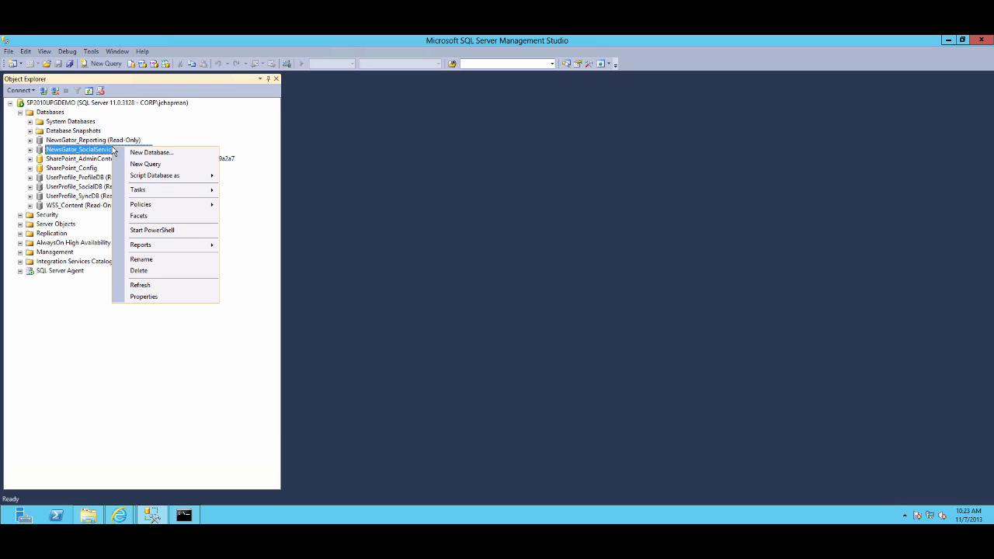
mouse_move(163, 193)
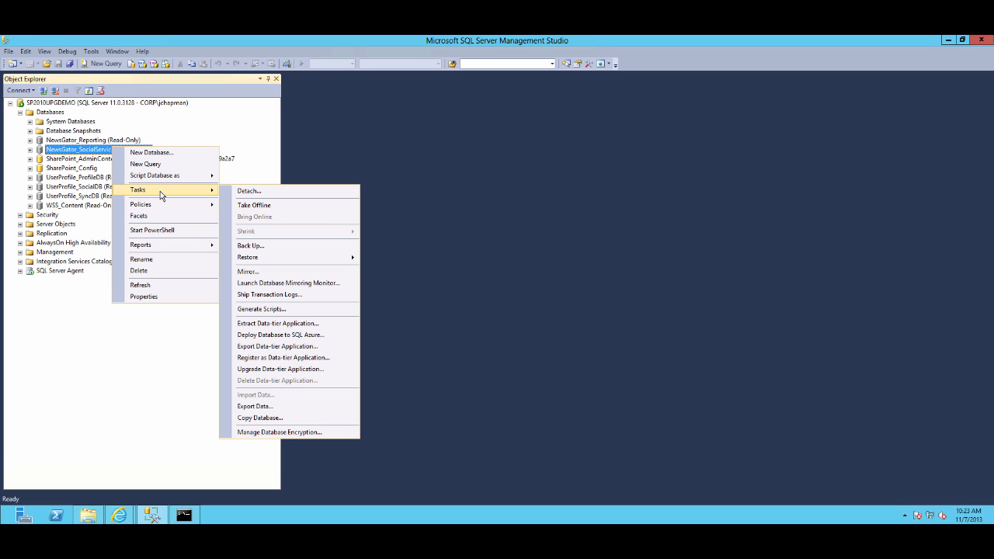
left_click(250, 246)
left_click(638, 370)
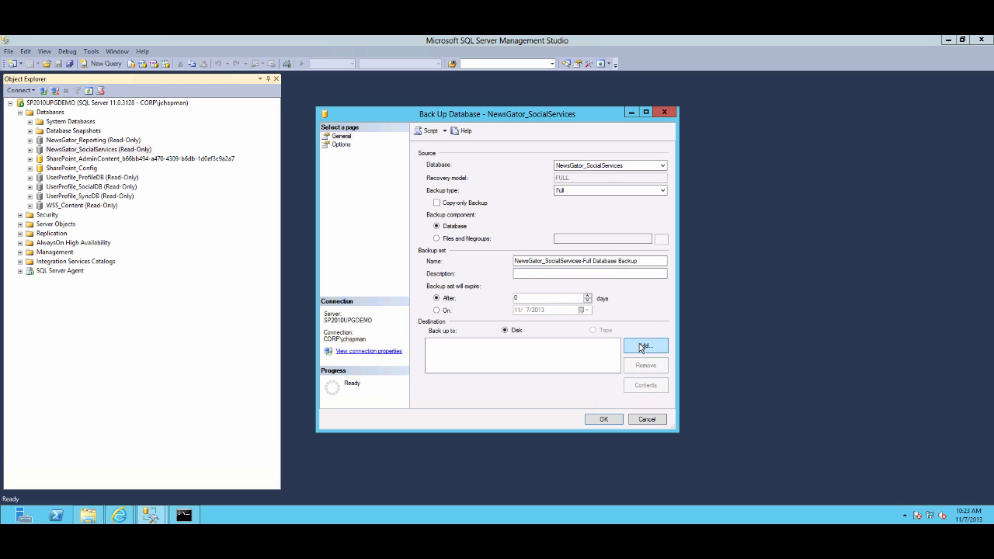
left_click(642, 347)
type("E:\\Ba")
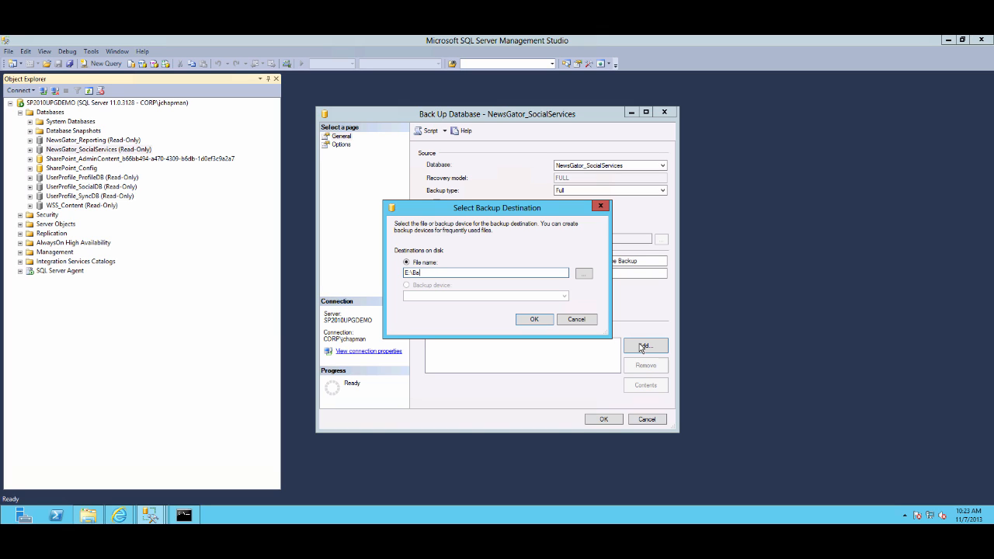
type("ckups\\")
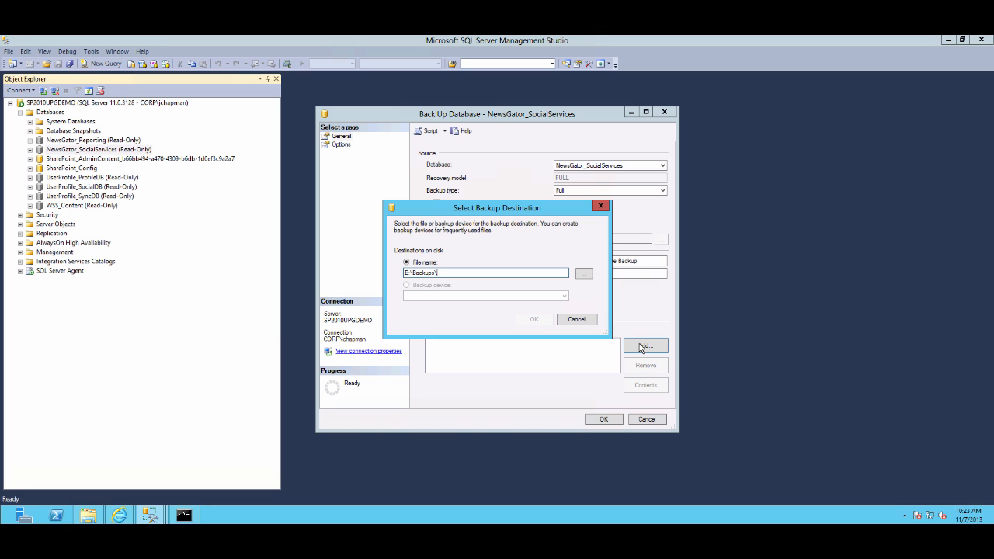
type("NewsGator_SocialSe")
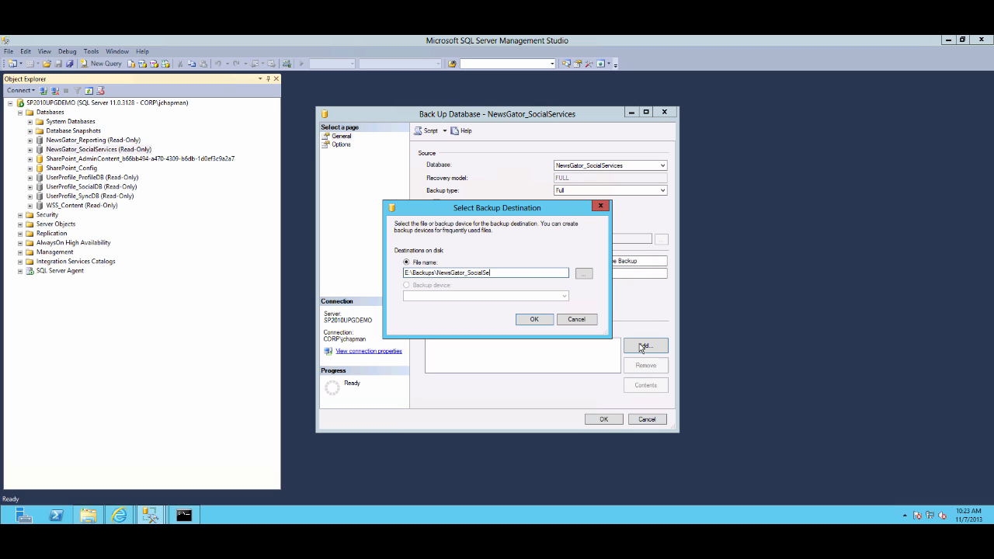
type("rvices.bak")
key("Return")
left_click(609, 419)
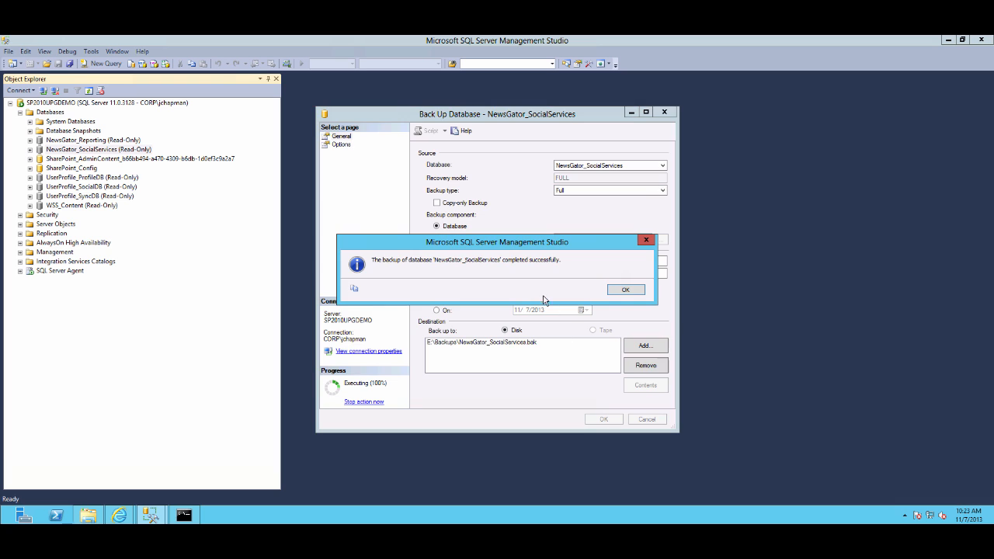
left_click(629, 290)
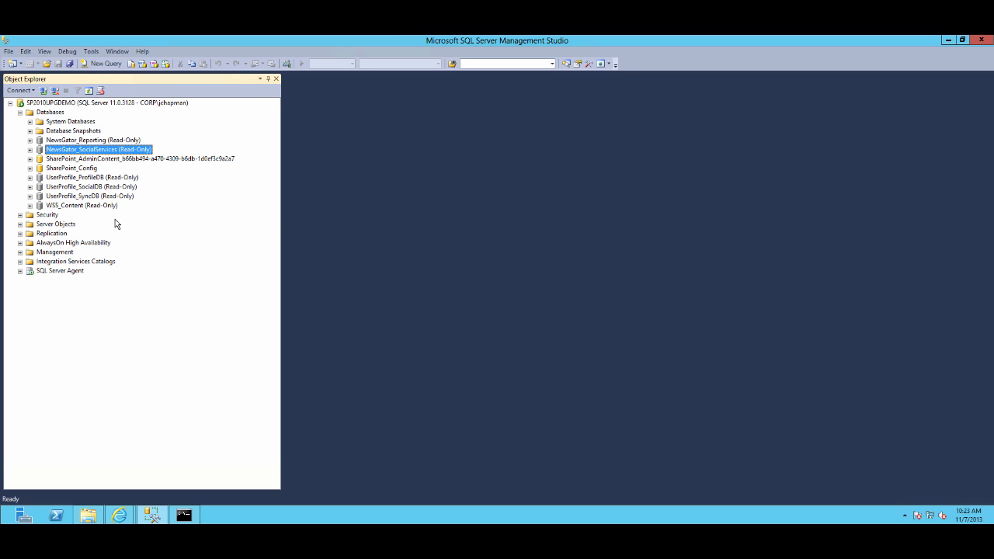
Back up the UserProfile_ProfileDB database to E:\Backups\UserProfile_ProfileDB.bak, replacing the default destination
right_click(95, 179)
mouse_move(134, 223)
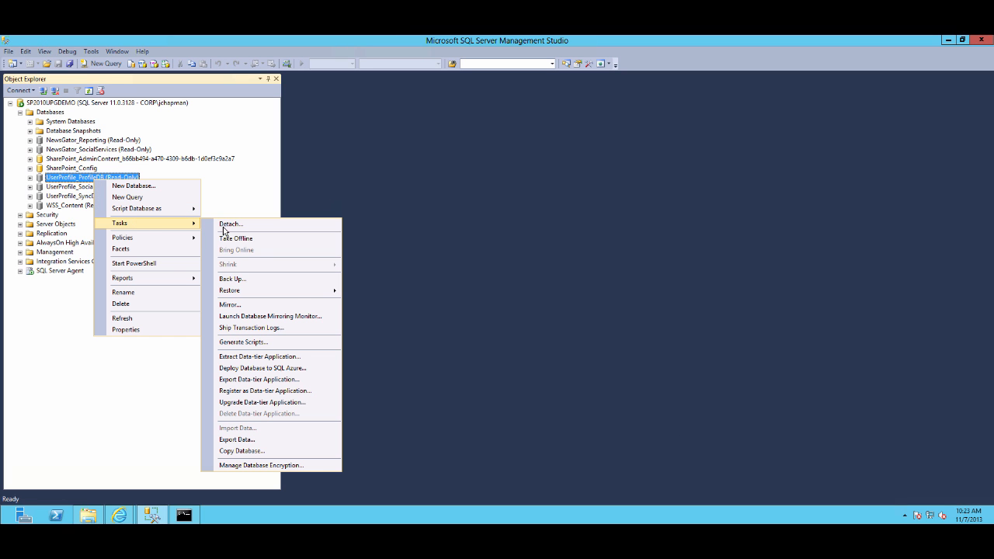
left_click(235, 280)
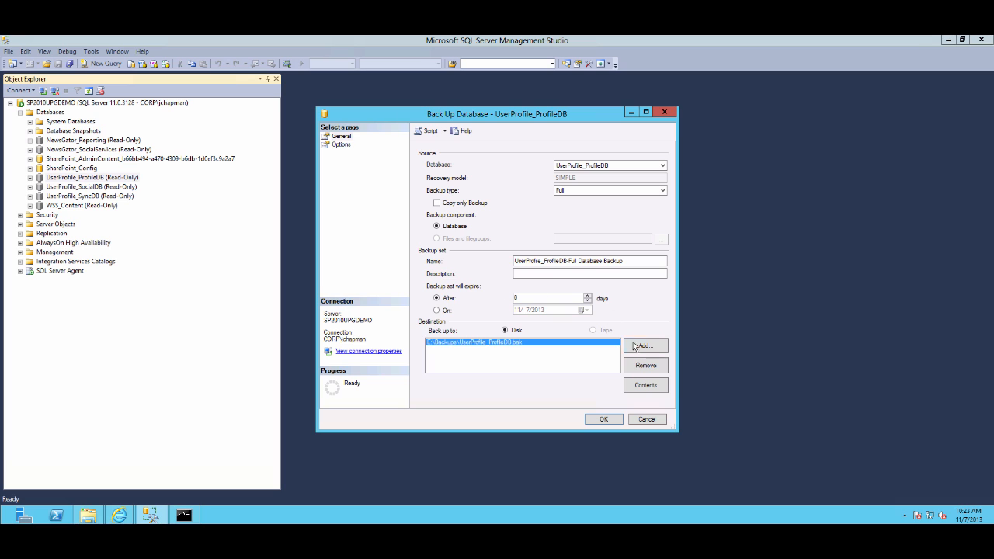
left_click(642, 367)
left_click(643, 347)
type("E")
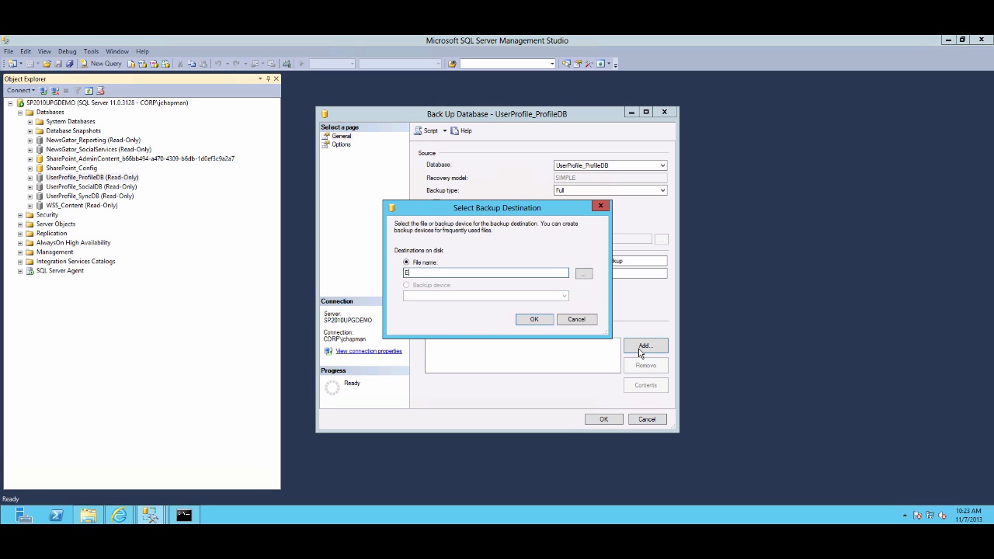
type(":\\Backup\\UserProfile_ProfileDB.bak")
key("Return")
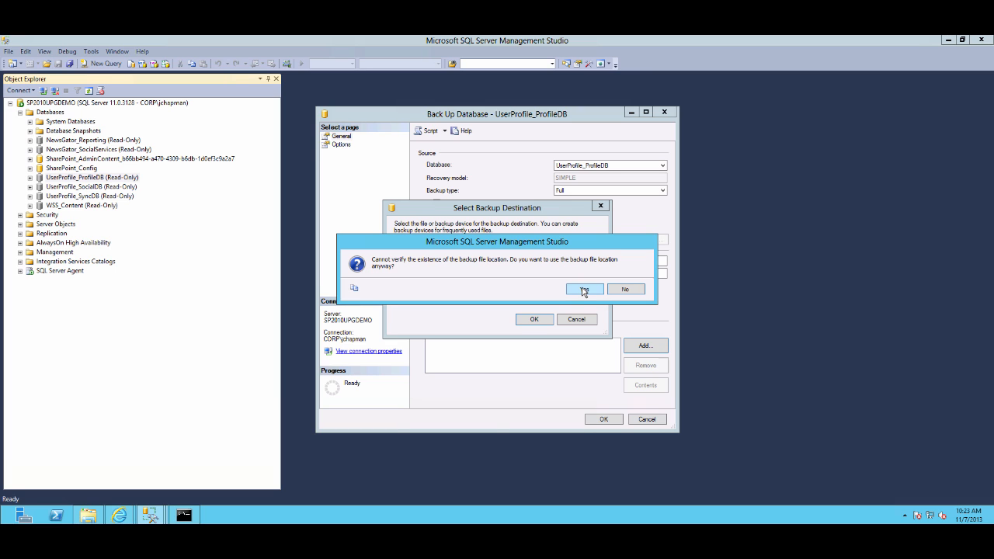
left_click_drag(577, 245, 579, 311)
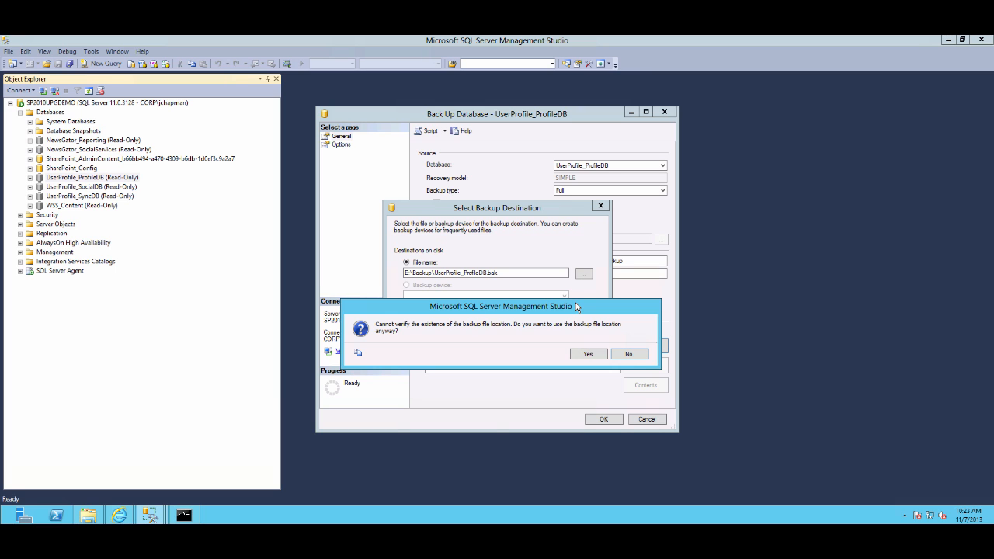
left_click(629, 353)
type("s")
left_click(534, 319)
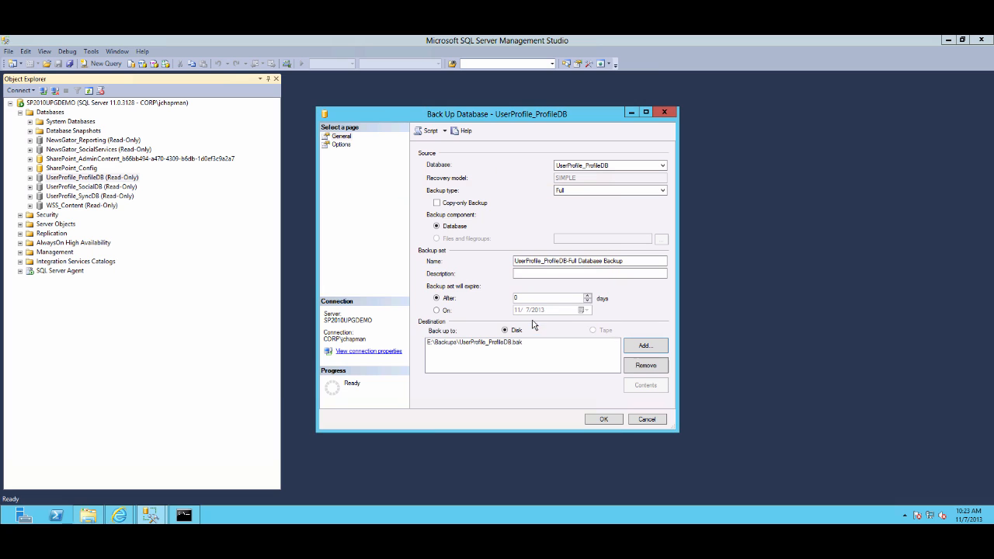
left_click(596, 421)
left_click(631, 290)
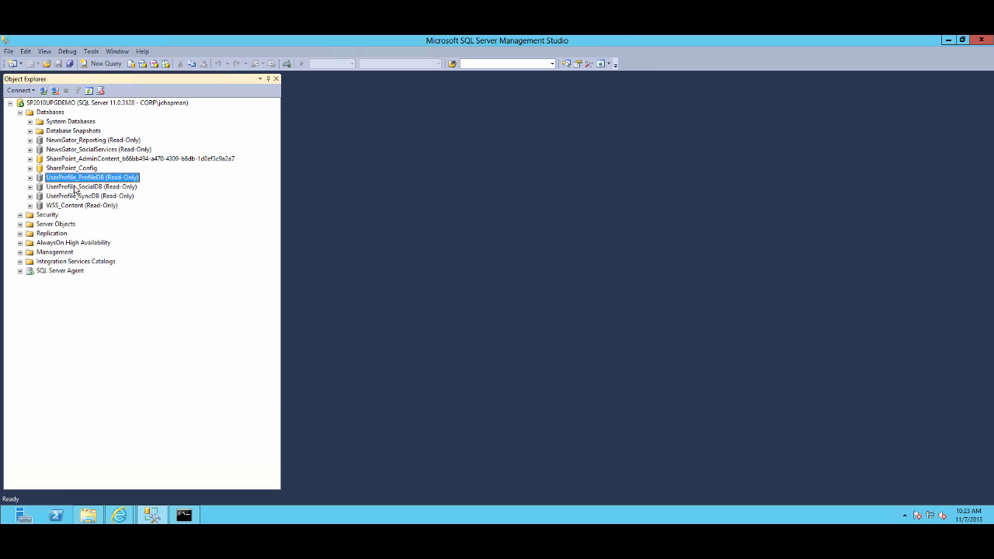
Back up the UserProfile_SocialDB database to E:\Backups\UserProfile_SocialDB.bak, replacing the default destination
right_click(75, 188)
mouse_move(113, 229)
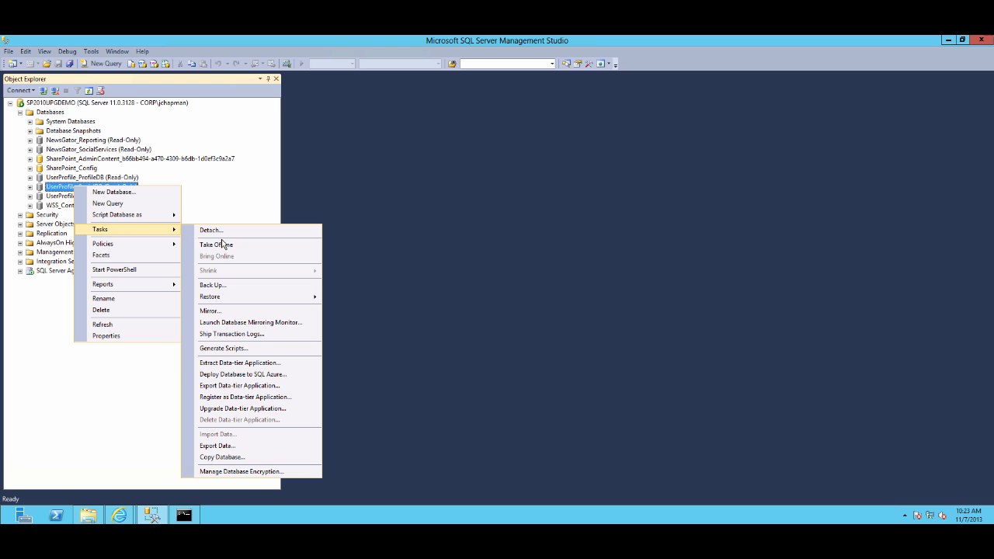
left_click(216, 287)
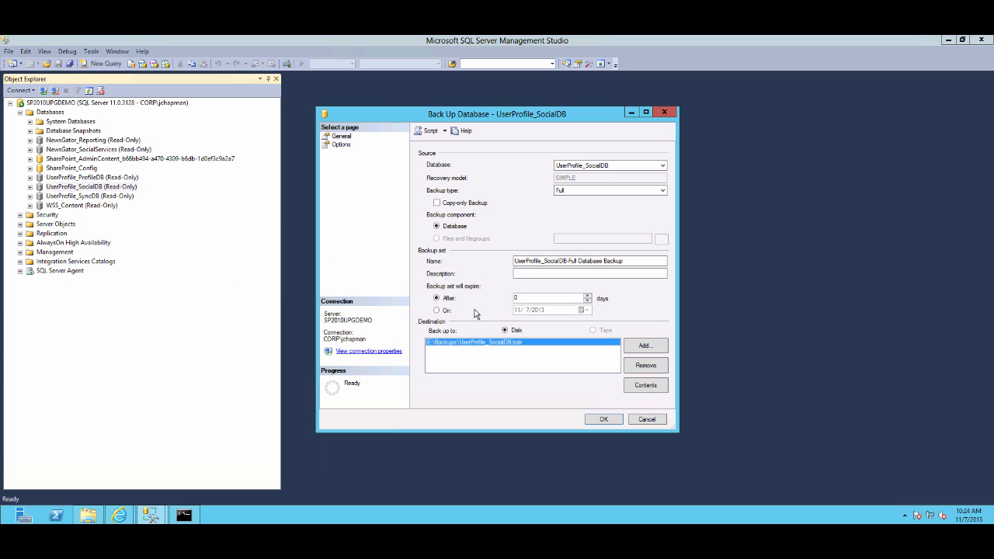
left_click(645, 365)
left_click(648, 347)
type("E:\\Backu")
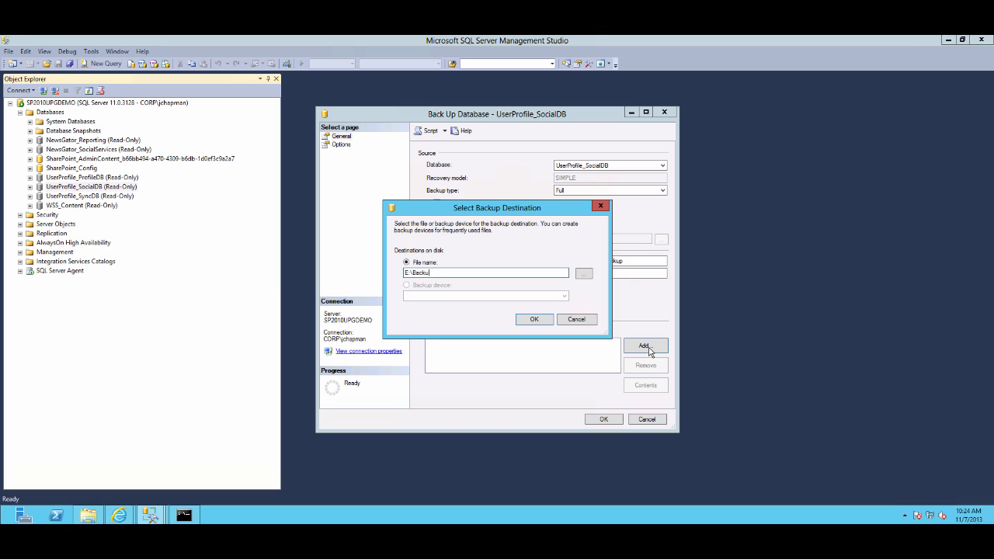
type("ps\\UserProfile_SocialDB.bak")
key("Return")
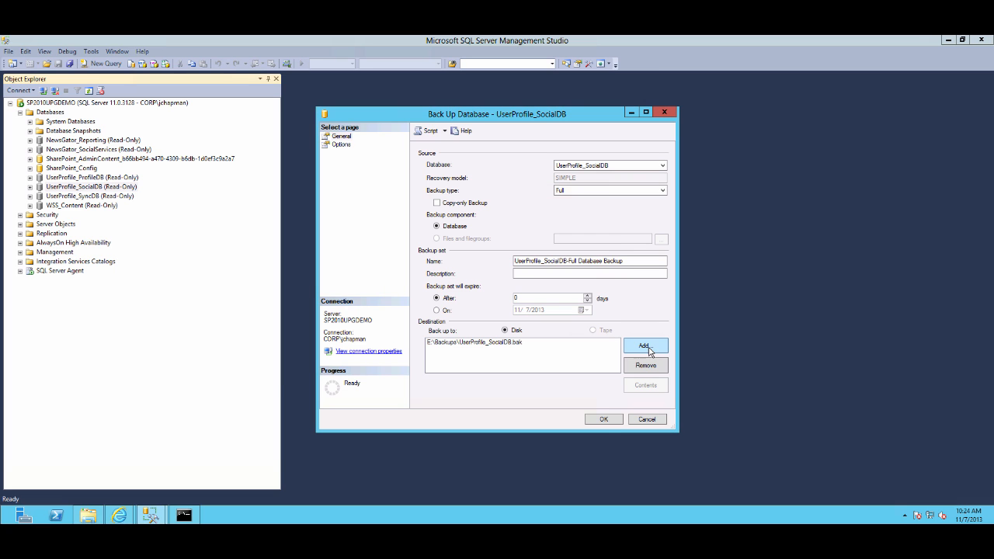
left_click(605, 419)
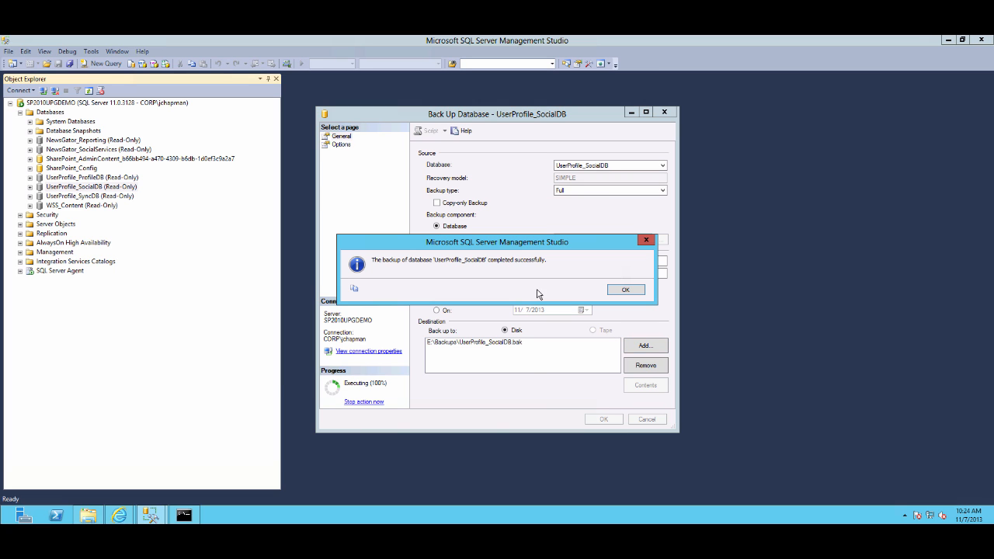
left_click(625, 289)
Back up the UserProfile_SyncDB database to E:\Backups\UserProfile_SyncDB.bak, replacing the default destination
right_click(117, 200)
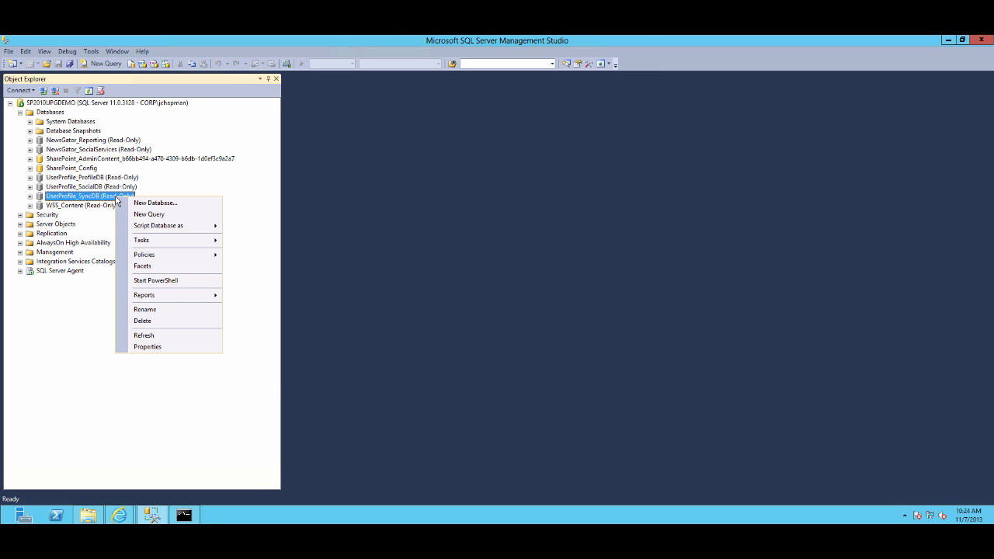
left_click(162, 242)
left_click(253, 296)
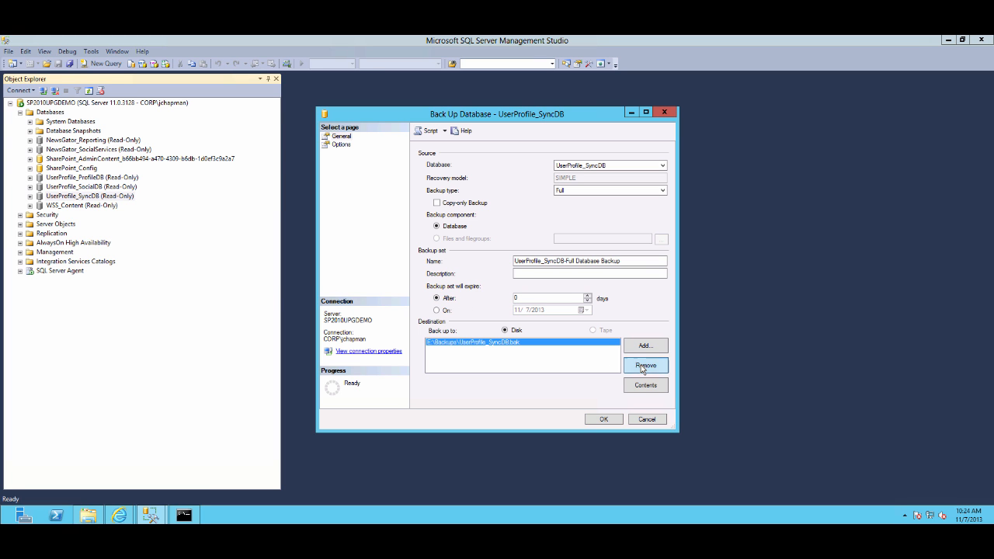
left_click(643, 367)
left_click(641, 352)
type("E:\\Backups\\UserProfile_S")
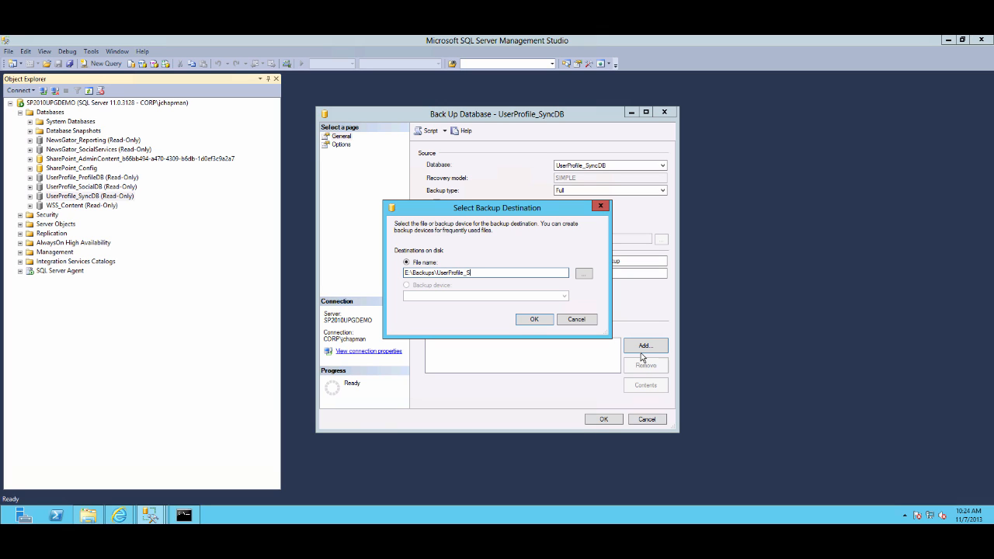
type("yncDB.bak")
key("Return")
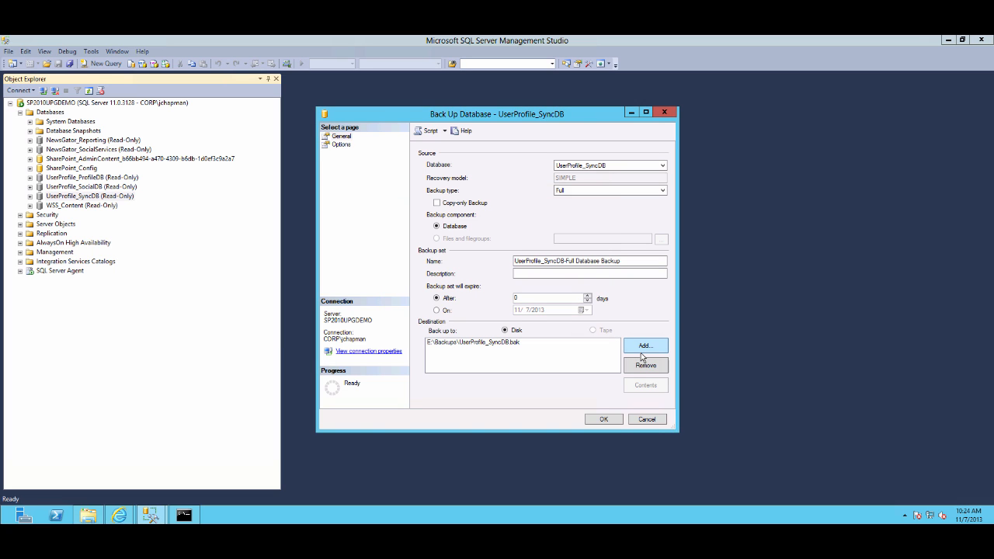
left_click(603, 420)
left_click(619, 293)
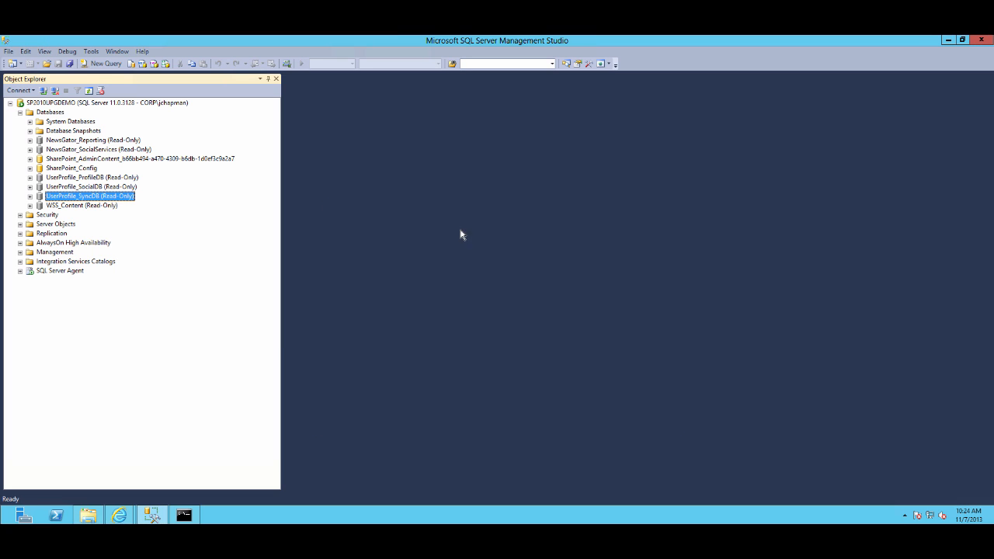
Back up the WSS_Content database to E:\Backups\WSS_Content.bak
right_click(85, 206)
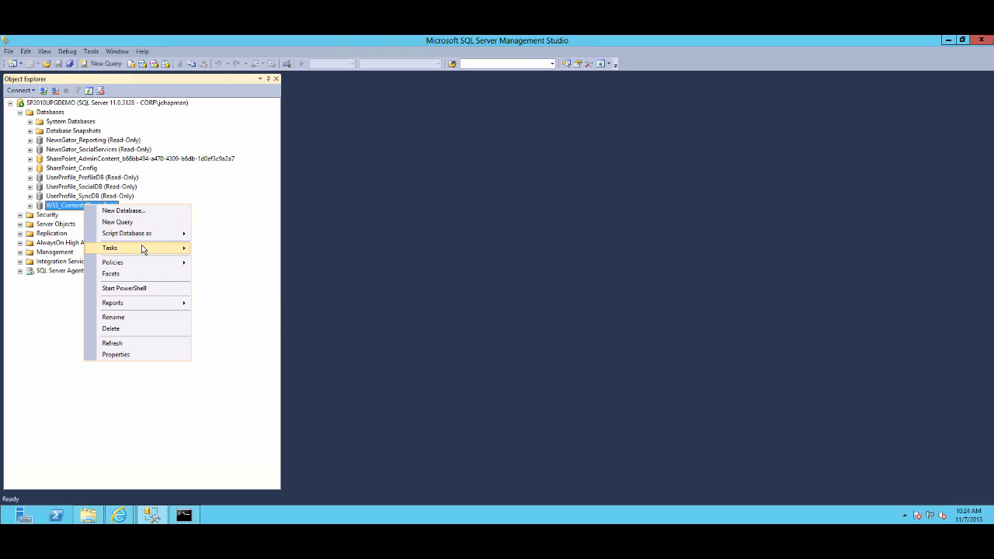
mouse_move(142, 249)
left_click(220, 304)
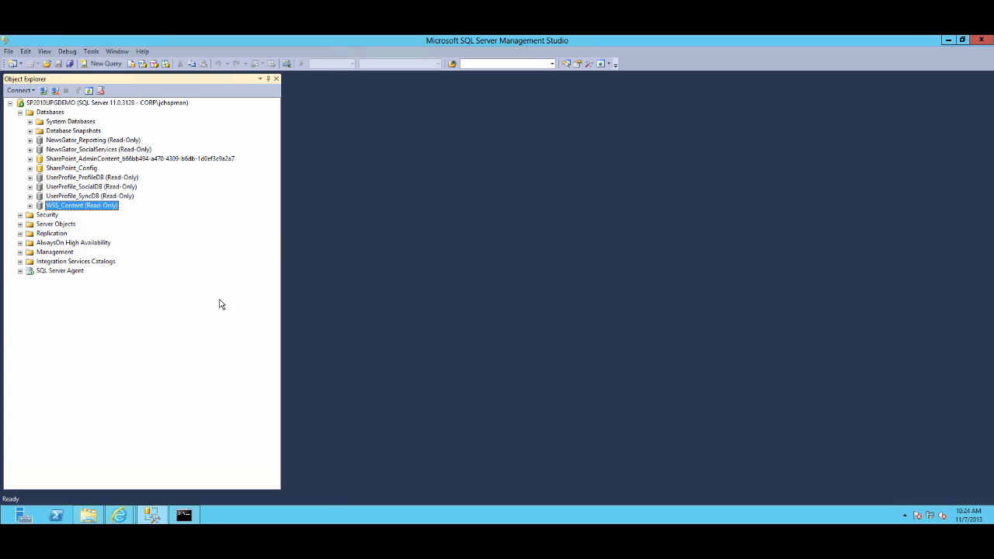
left_click(644, 346)
type("E:\\Backups\\")
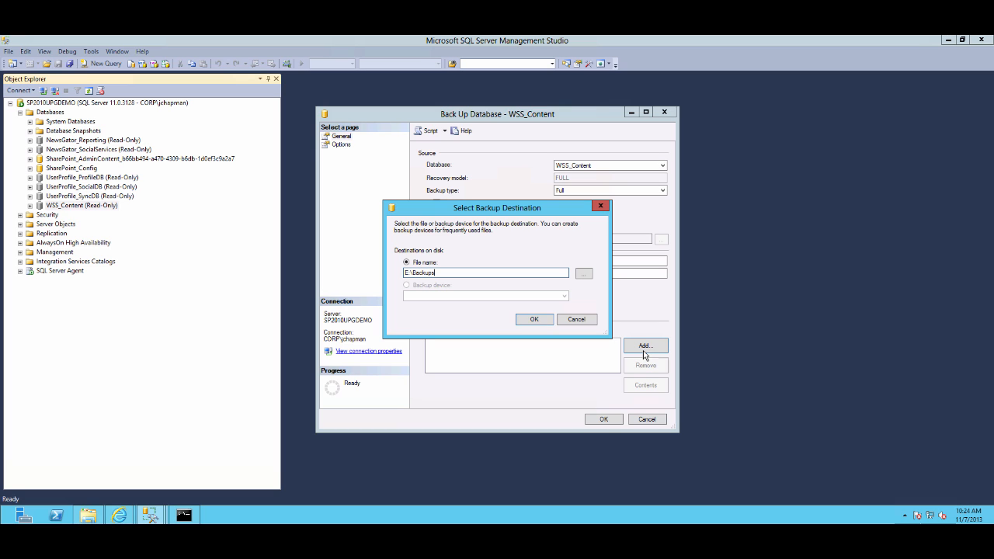
type("WSS_Content.bak")
key("Return")
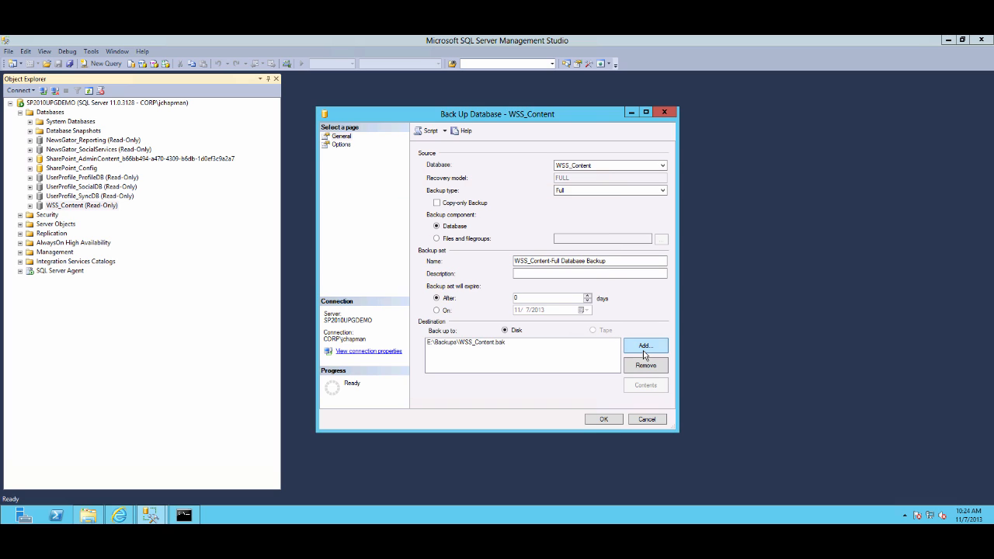
left_click(604, 418)
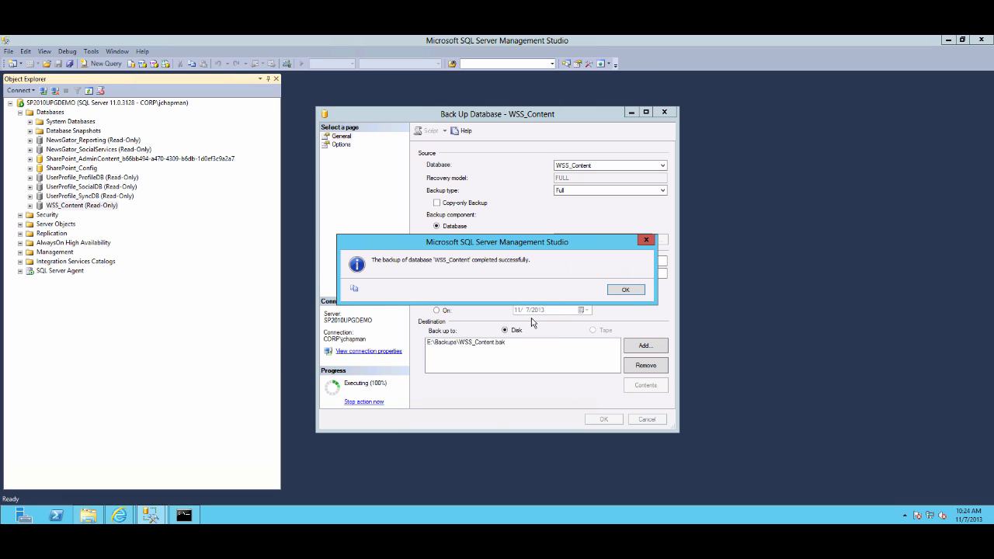
left_click(617, 287)
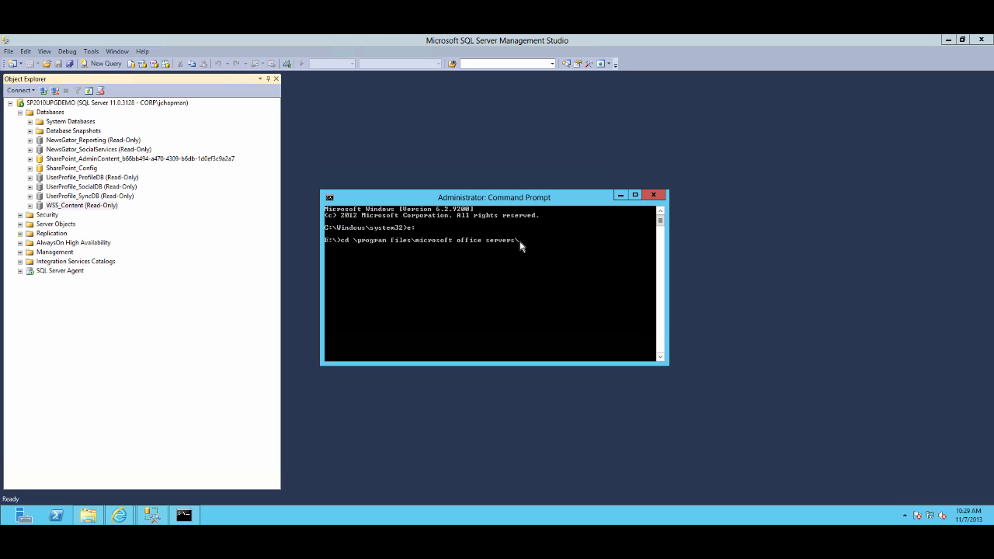
In the command prompt, change directory to E:\Program Files\Microsoft Office Servers\14.0\Synchronization Service\Bin
type("14.0")
key("Return")
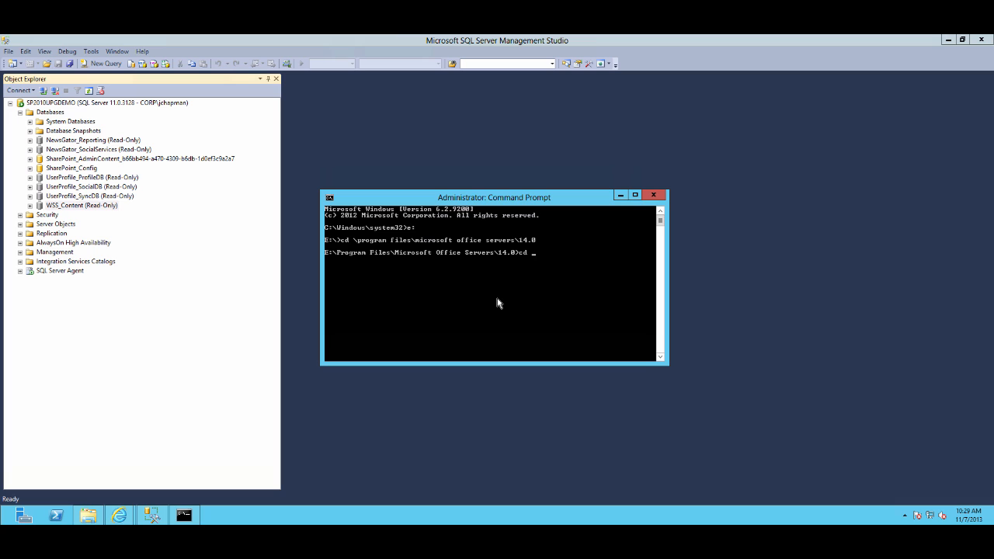
type("cd sy")
key("Tab")
key("Return")
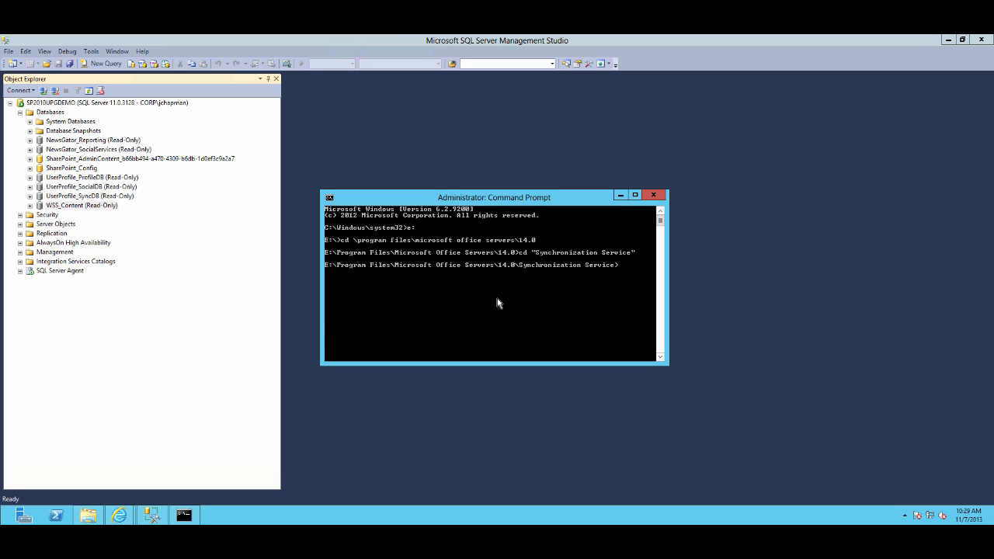
key("Return")
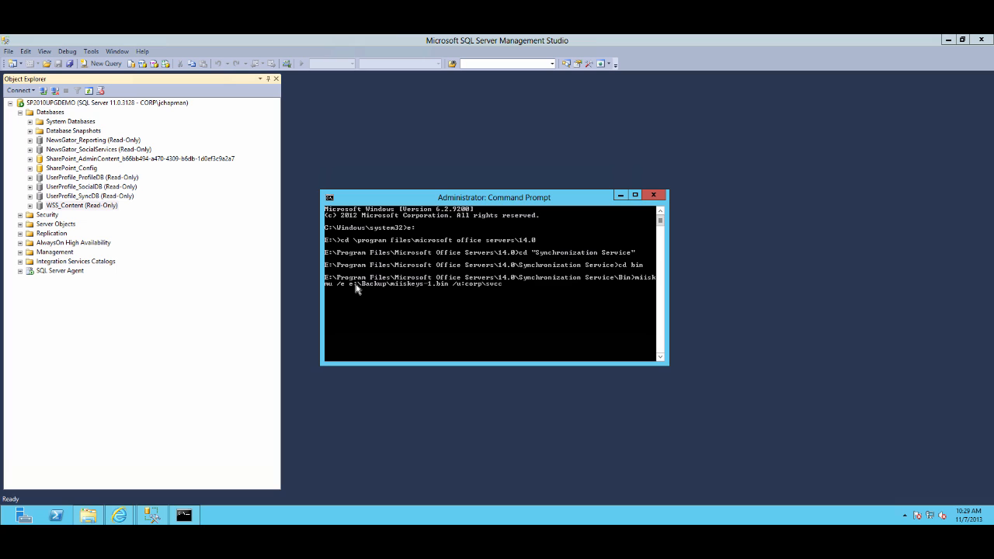
Export the Synchronization Service encryption key with miiskmu /e to miiskeys-1.bin in the backups folder, entering the service account password
key("Return")
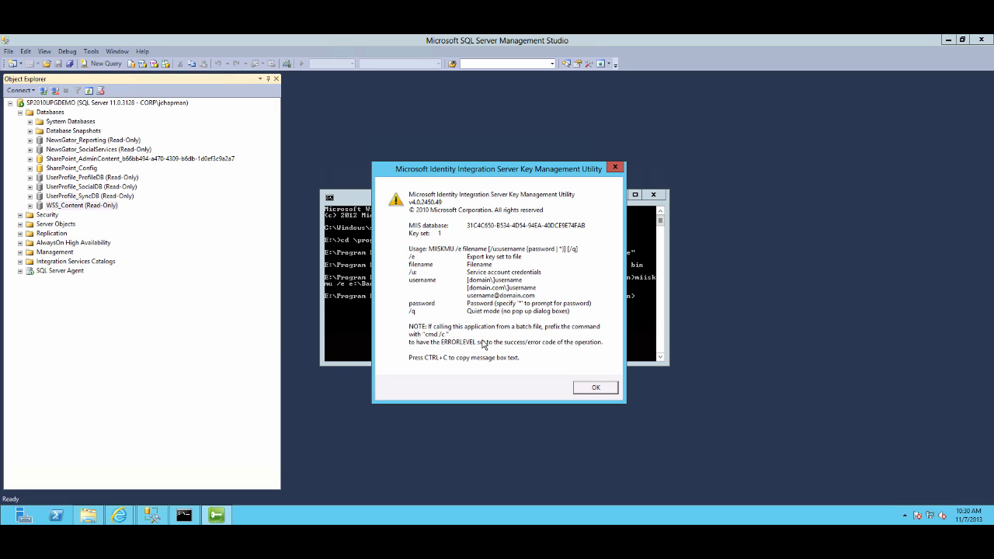
left_click(588, 391)
key("Up")
type("*")
key("Return")
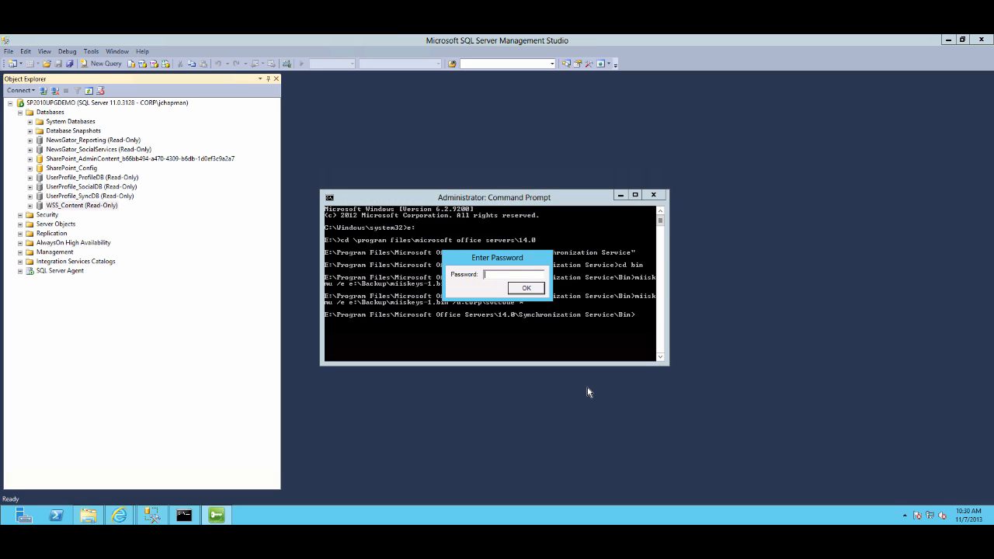
type("pass@word1")
key("Return")
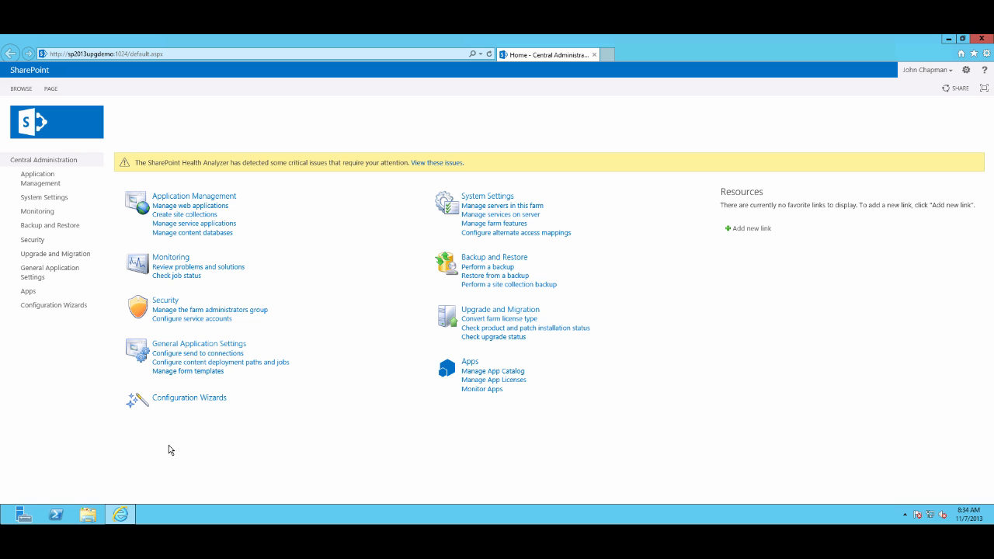
Open the share \\sp2010upgdemo\e$ in File Explorer and copy its Backups folder
left_click(90, 516)
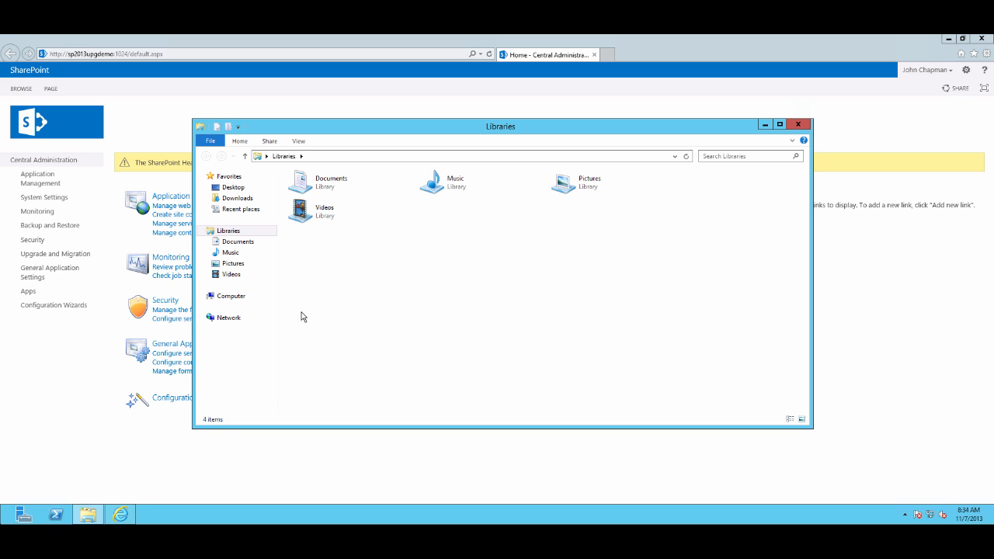
left_click(432, 158)
type("\\\\s")
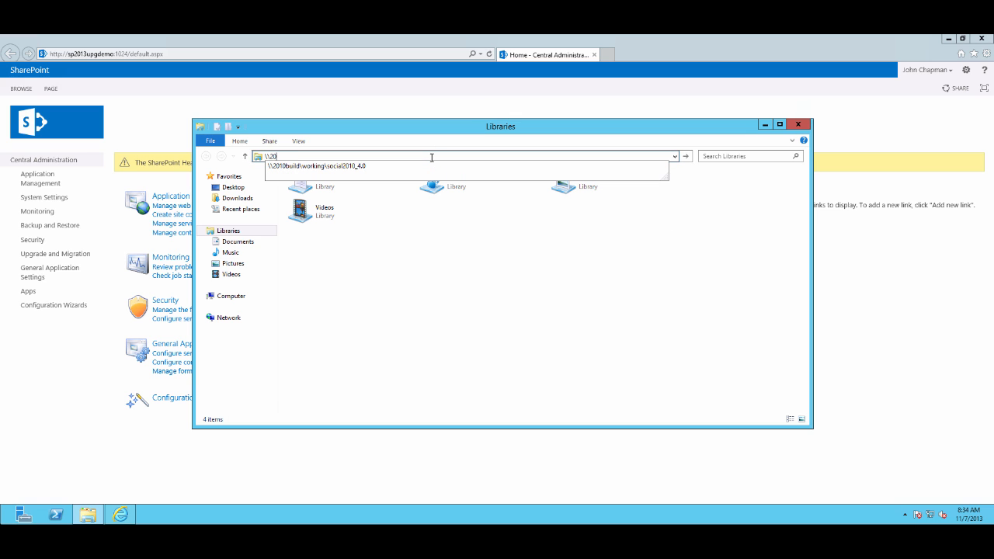
type("p2010up")
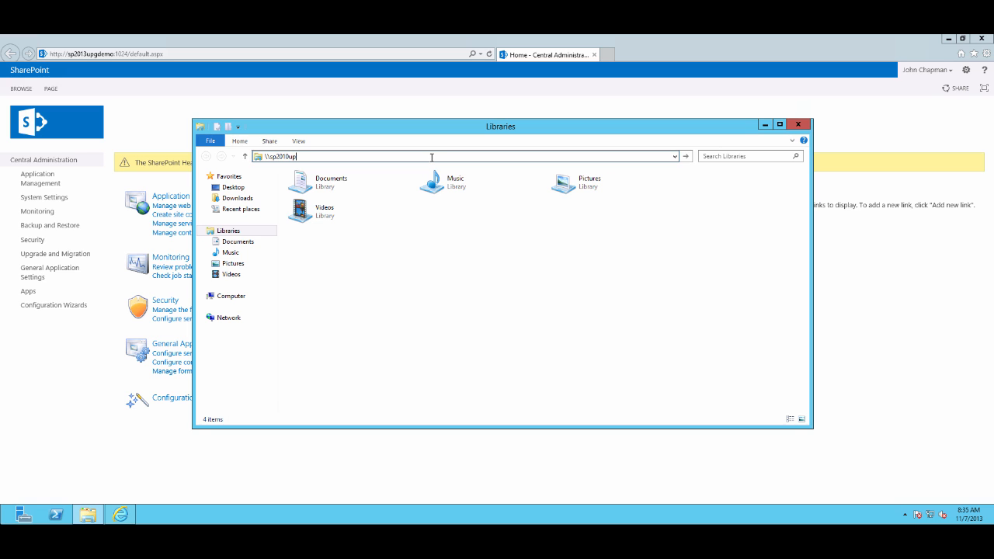
type("gdemo\\e$")
key("Return")
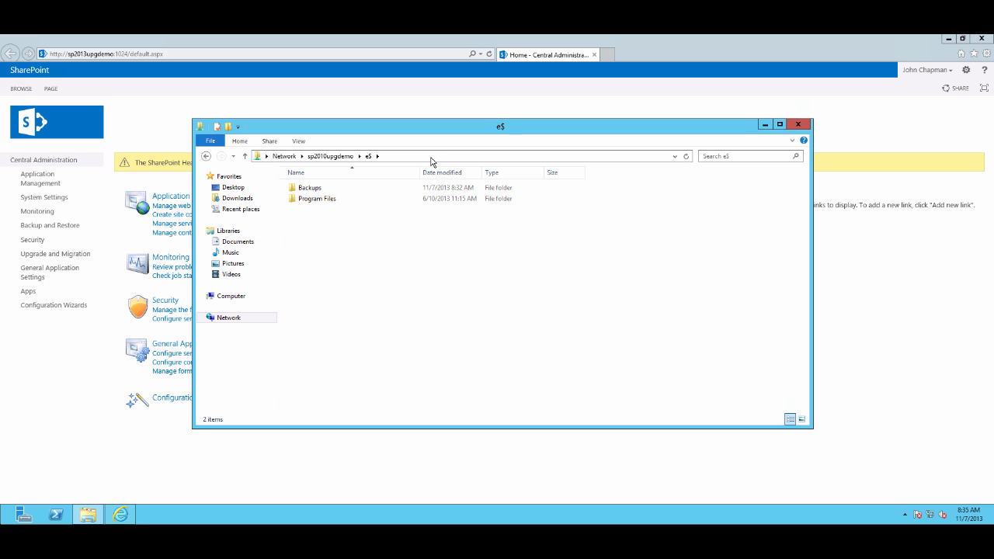
left_click(315, 189)
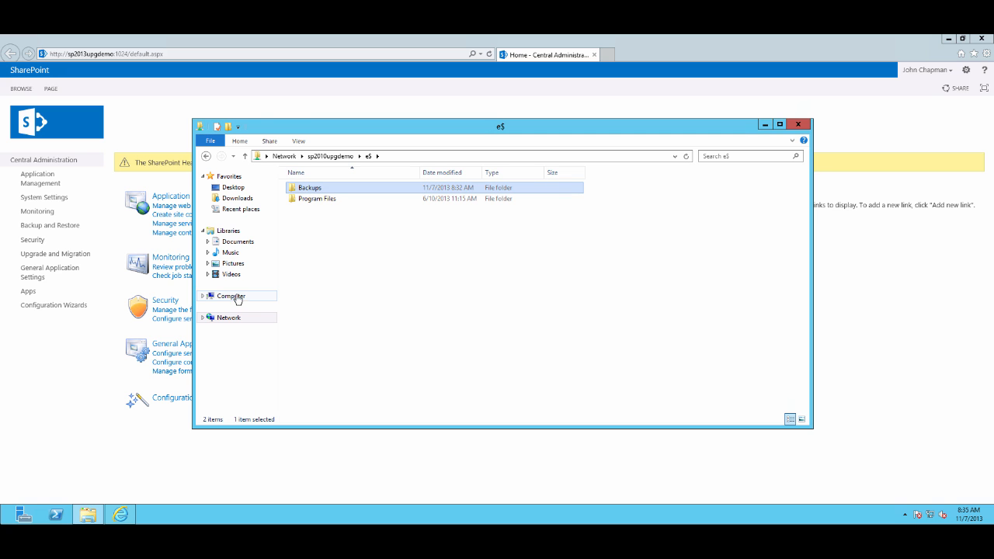
Paste the Backups folder onto the local Data (E:) drive and open it
right_click(90, 517)
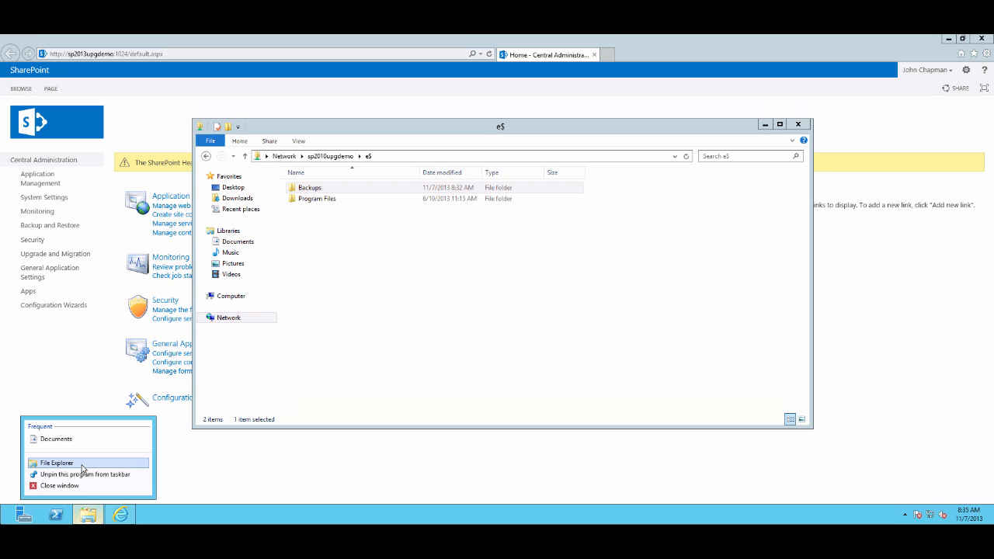
left_click(93, 462)
left_click(244, 310)
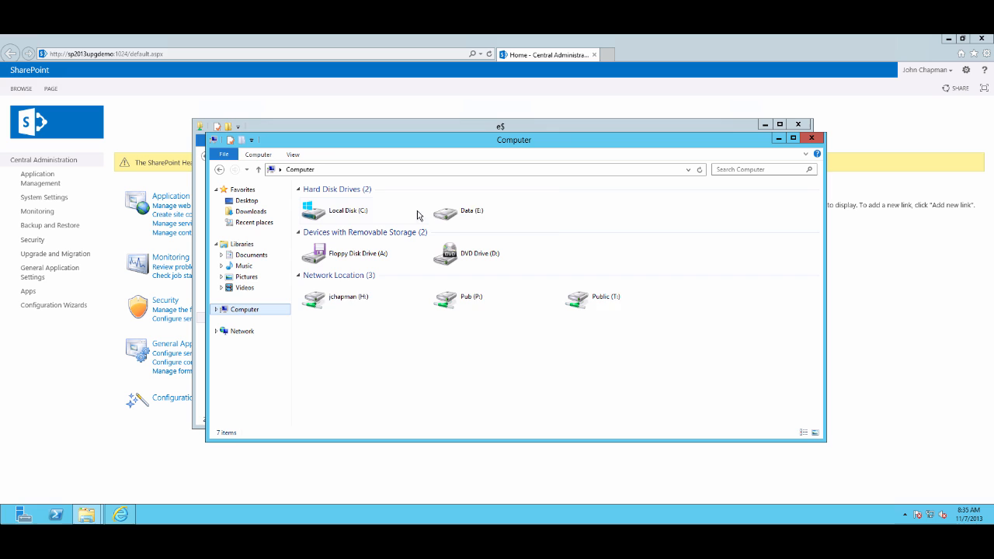
double_click(447, 208)
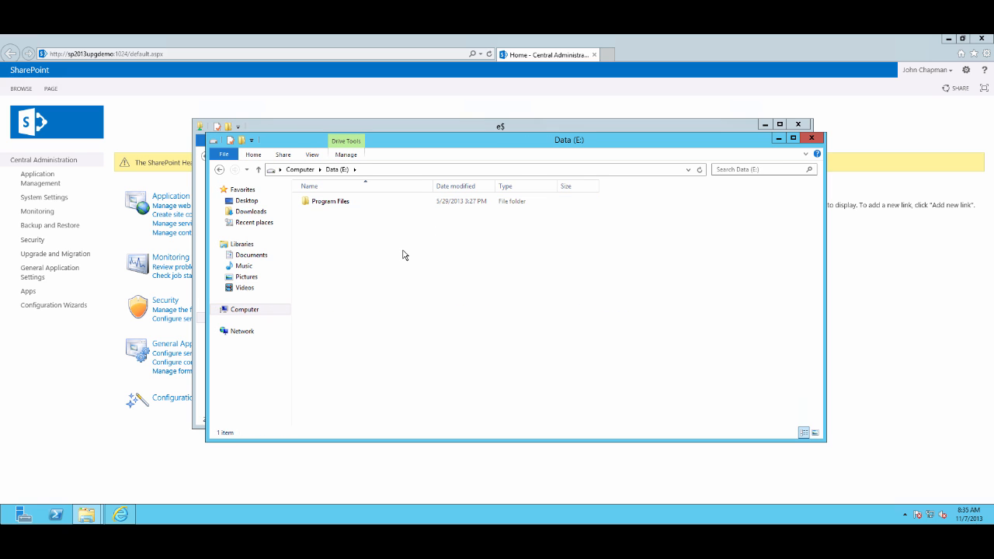
key("ctrl+v")
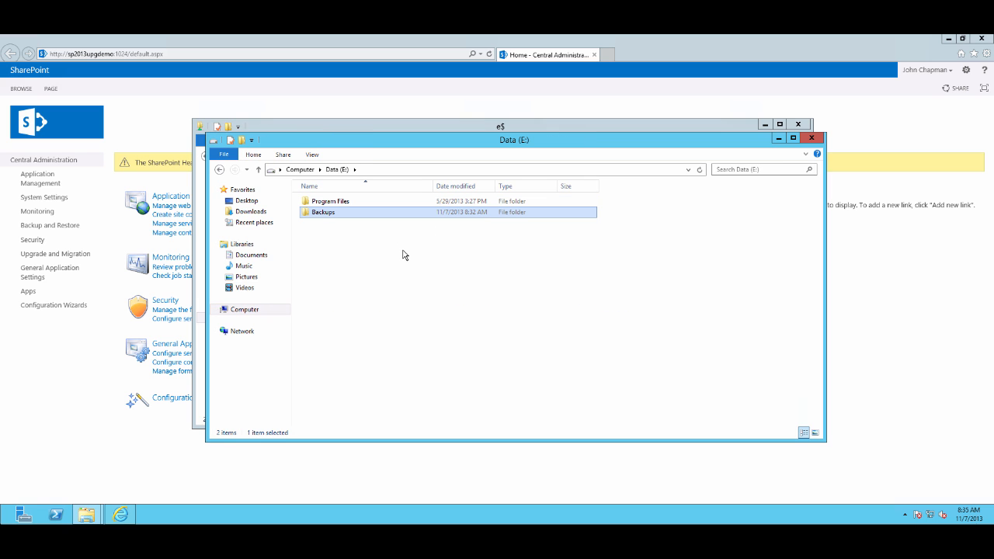
double_click(328, 216)
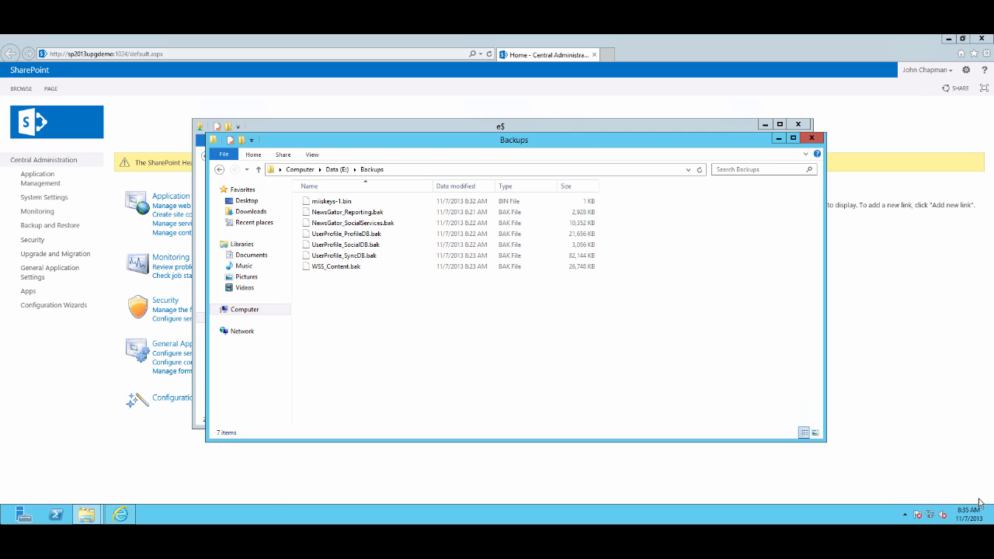
Launch SQL Server Management Studio from the apps list
left_click(976, 276)
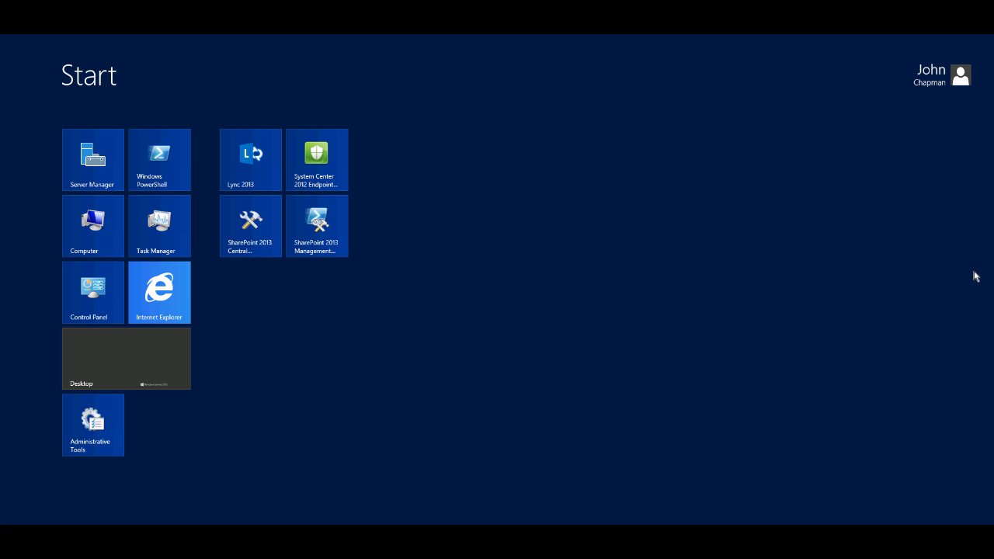
right_click(397, 306)
left_click(963, 500)
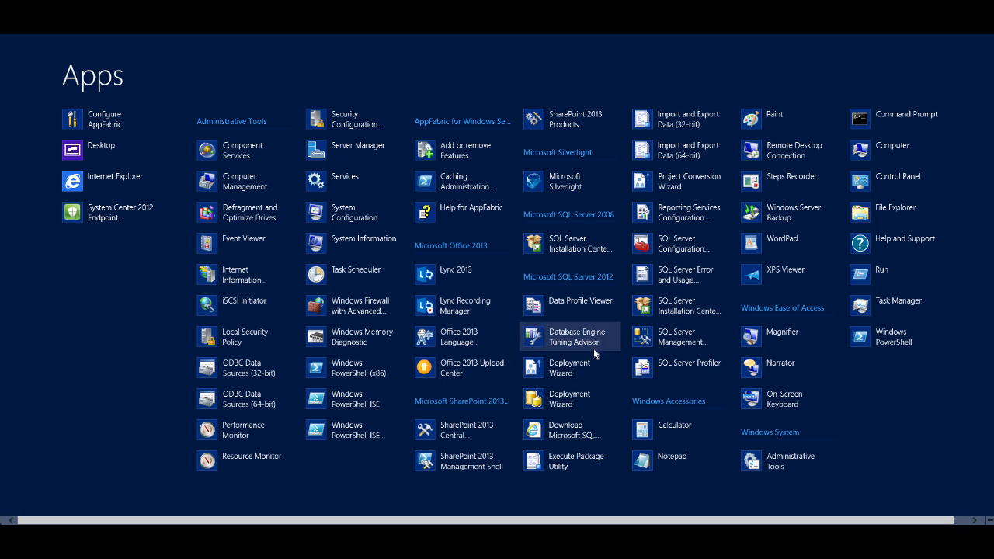
left_click(657, 342)
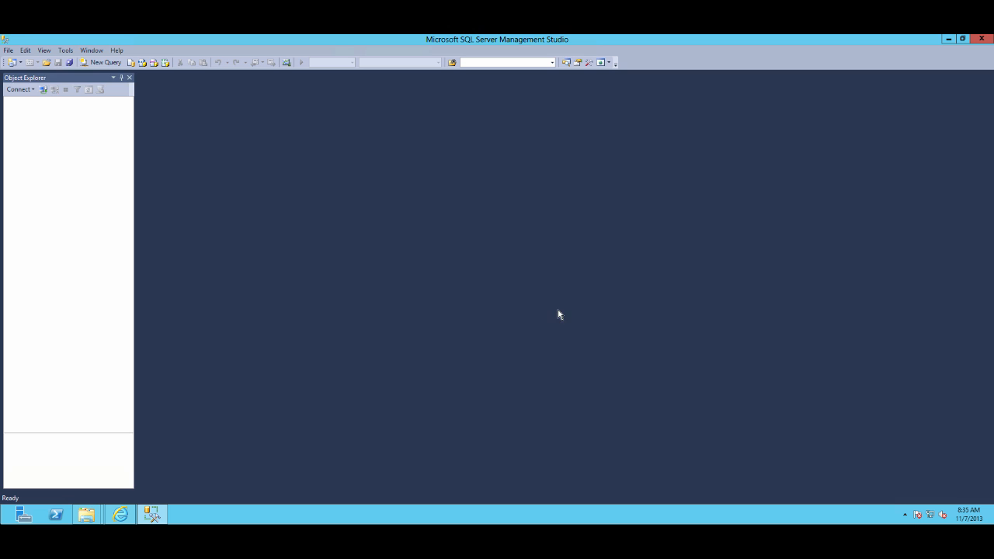
Connect to the SP2013UPGDEMO server and expand its Databases folder
left_click(445, 292)
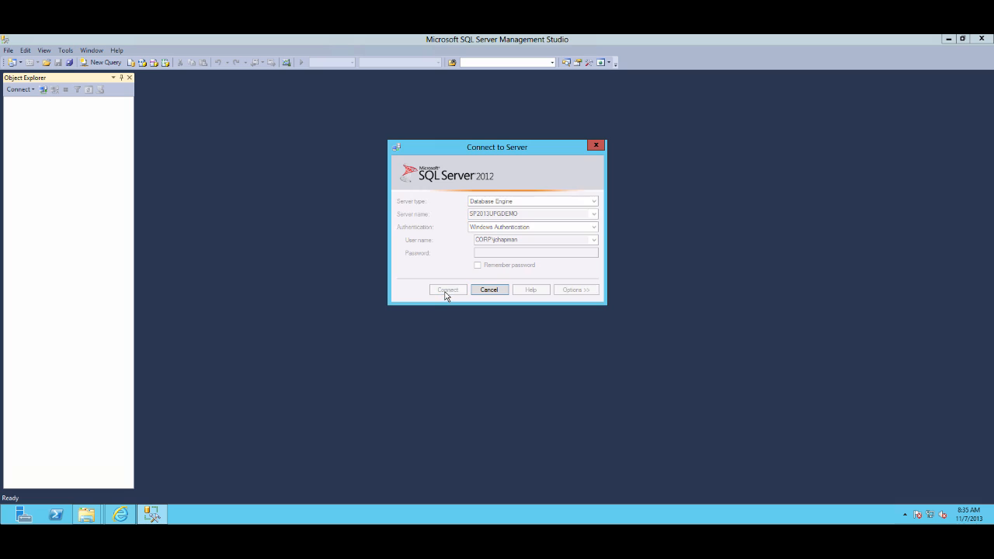
left_click_drag(133, 189, 281, 188)
left_click(20, 112)
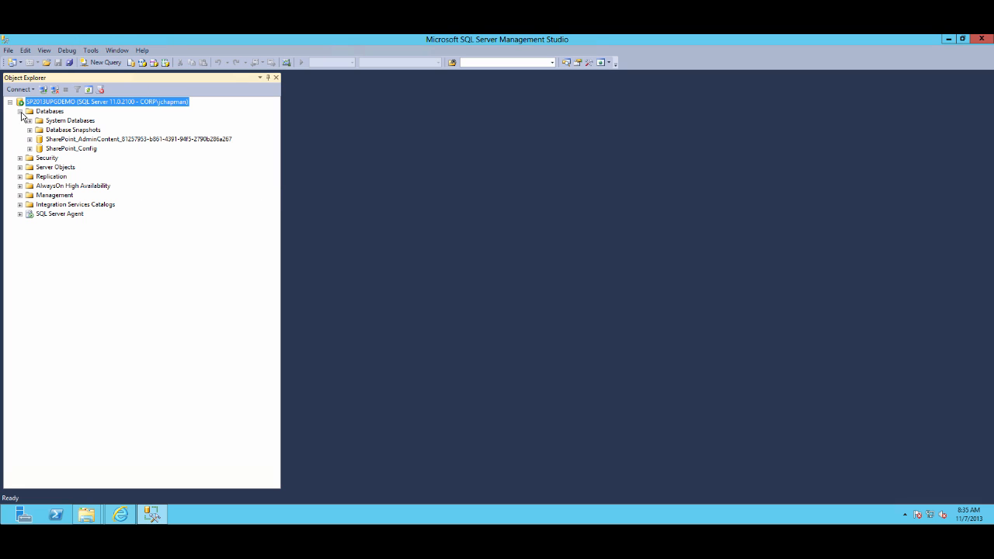
Restore the NewsGator_Reporting database from the backup file E:\Backups\NewsGator_Reporting.bak as a device source
right_click(43, 113)
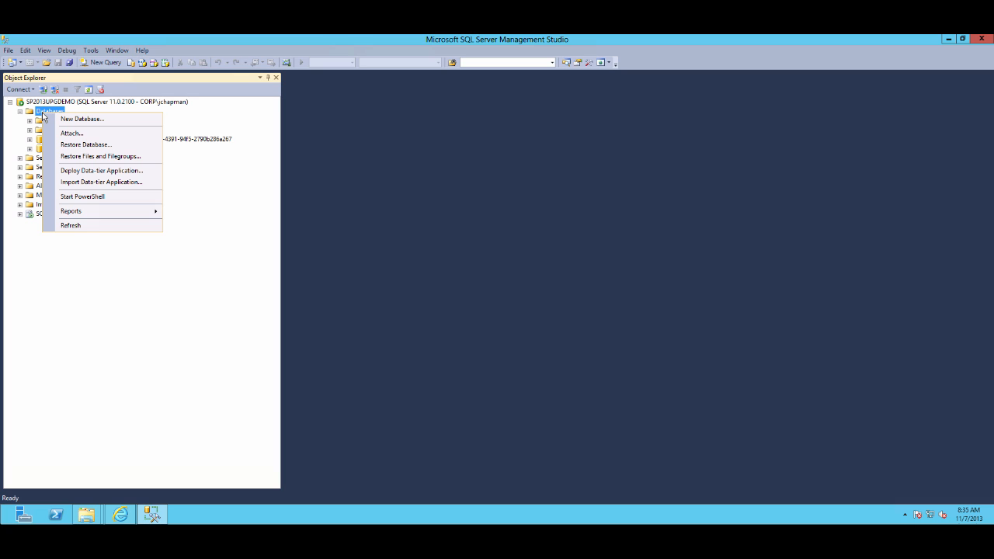
left_click(82, 145)
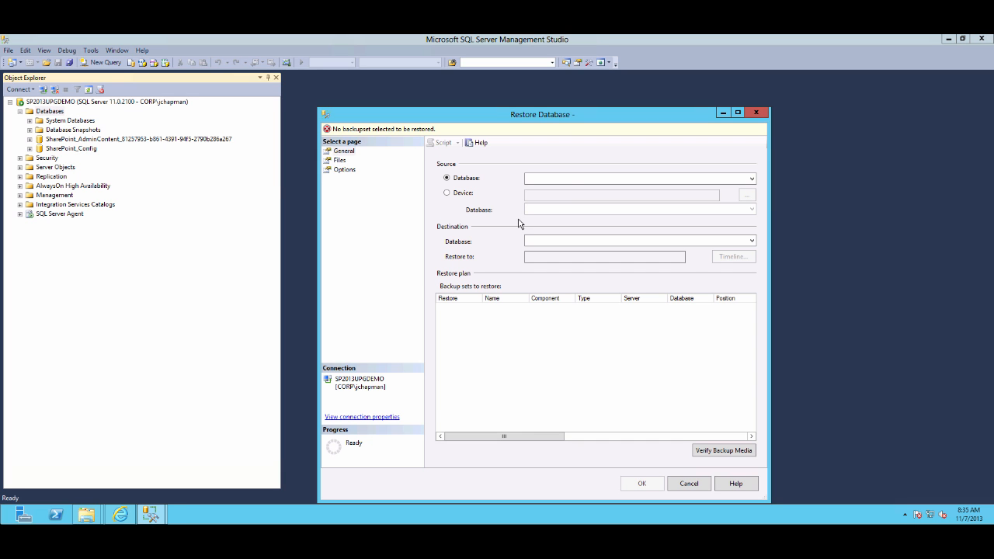
left_click_drag(544, 113, 530, 94)
left_click(446, 173)
left_click(733, 175)
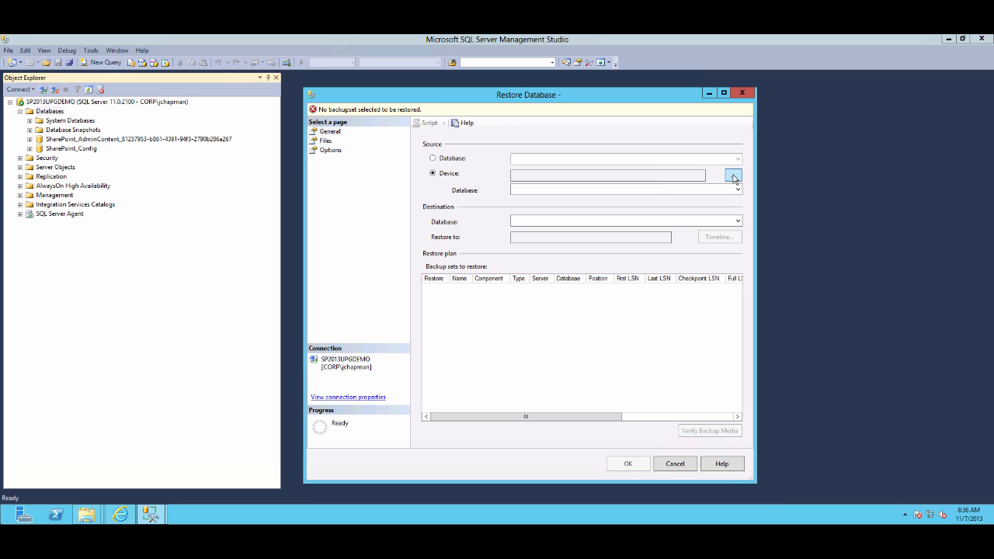
left_click(608, 263)
left_click(410, 226)
left_click(560, 202)
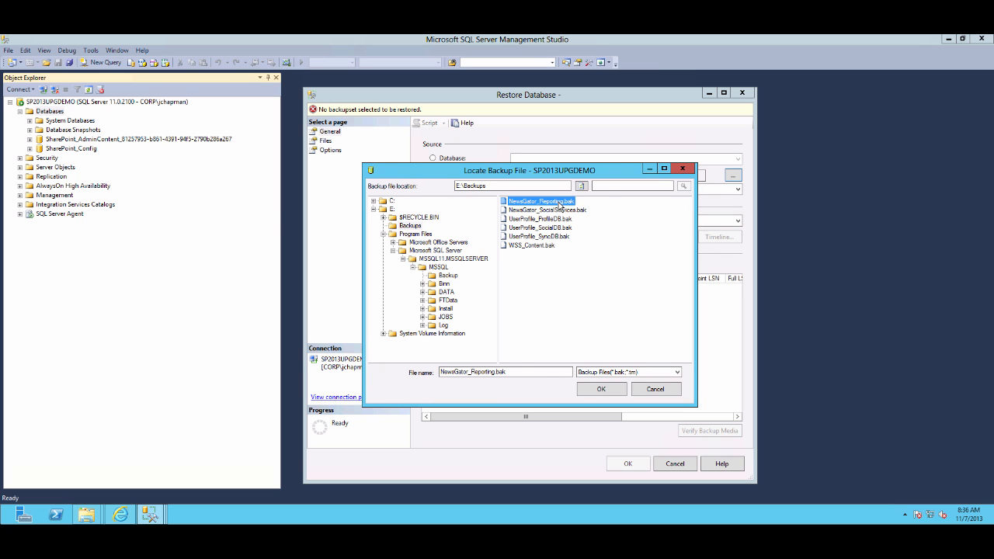
left_click(603, 391)
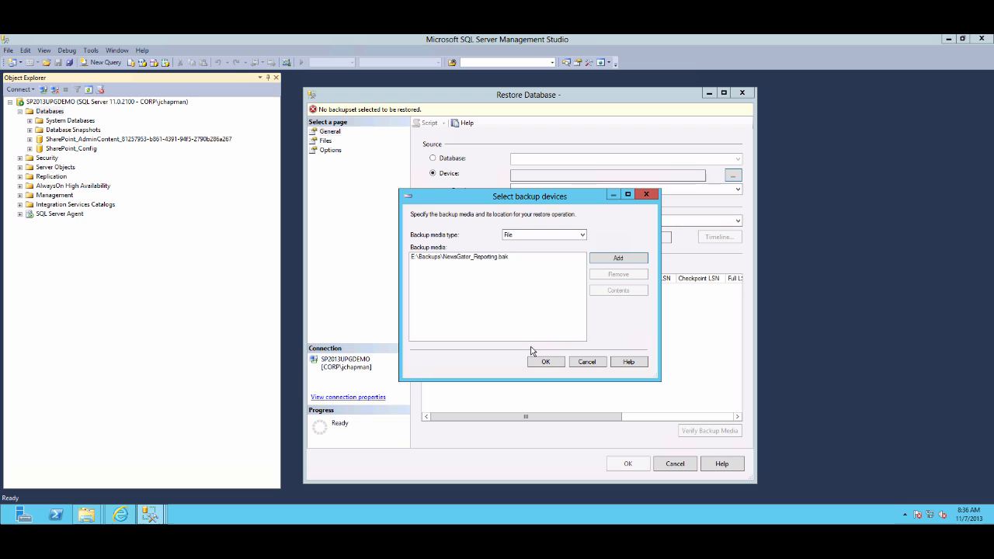
left_click(544, 362)
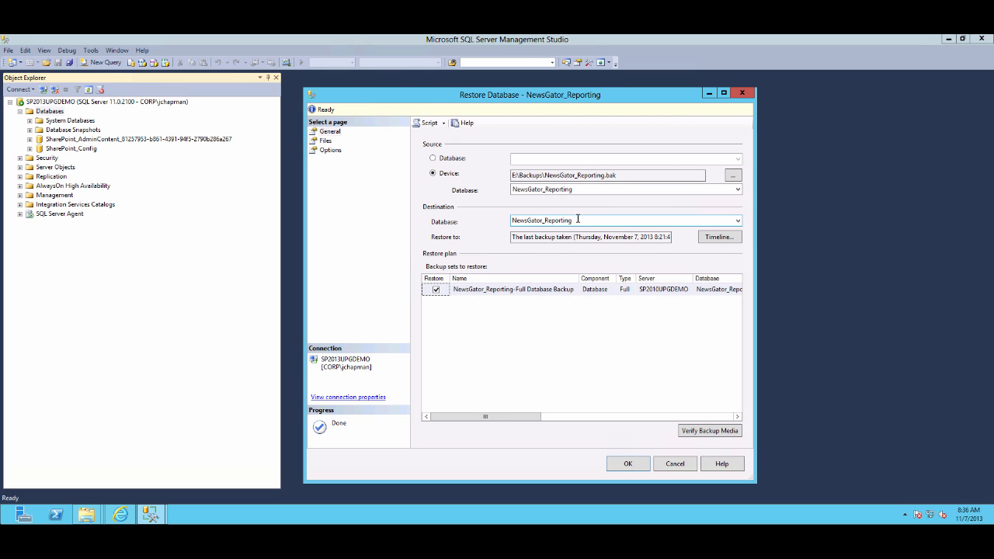
left_click(621, 464)
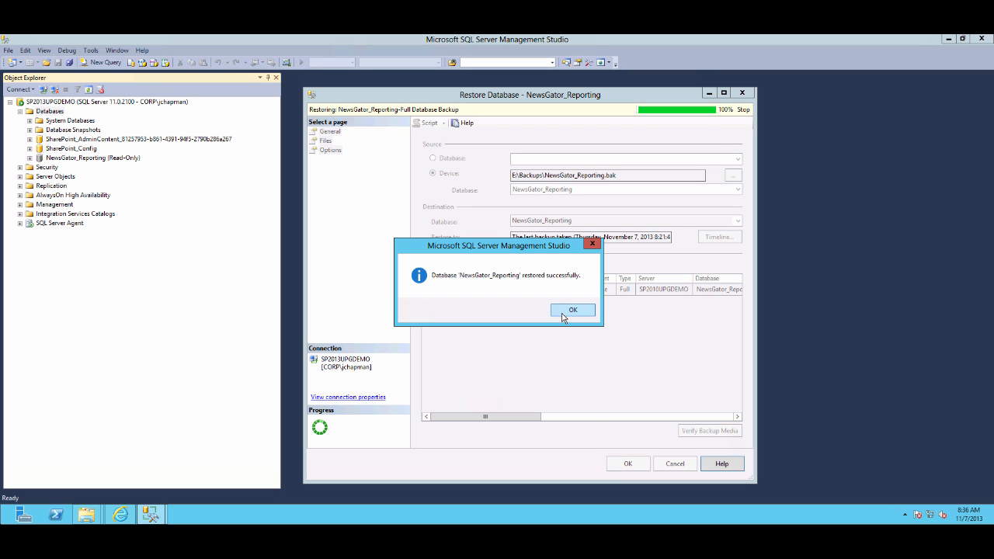
left_click(573, 310)
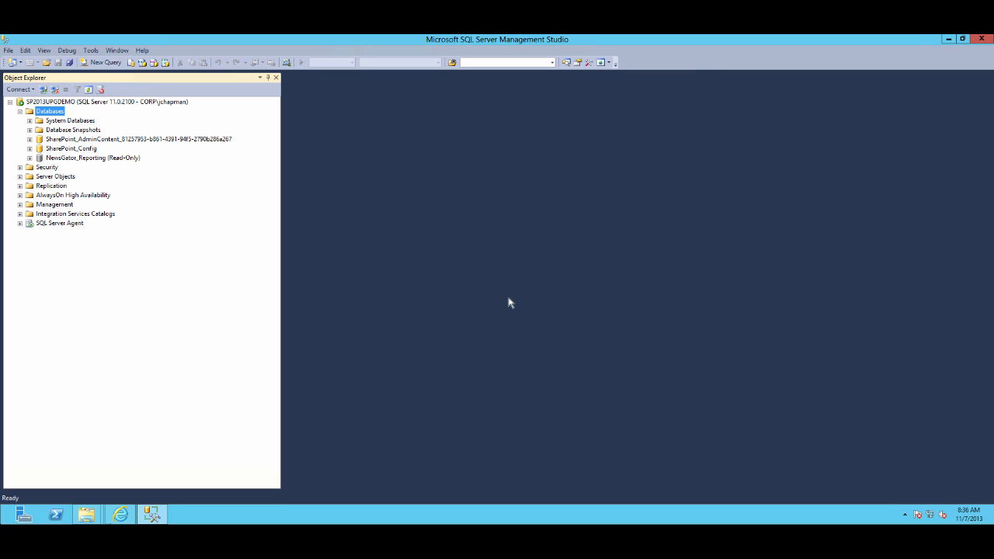
Restore the NewsGator_SocialServices database from the backup file E:\Backups\NewsGator_SocialServices.bak
right_click(56, 115)
left_click(86, 144)
left_click(432, 174)
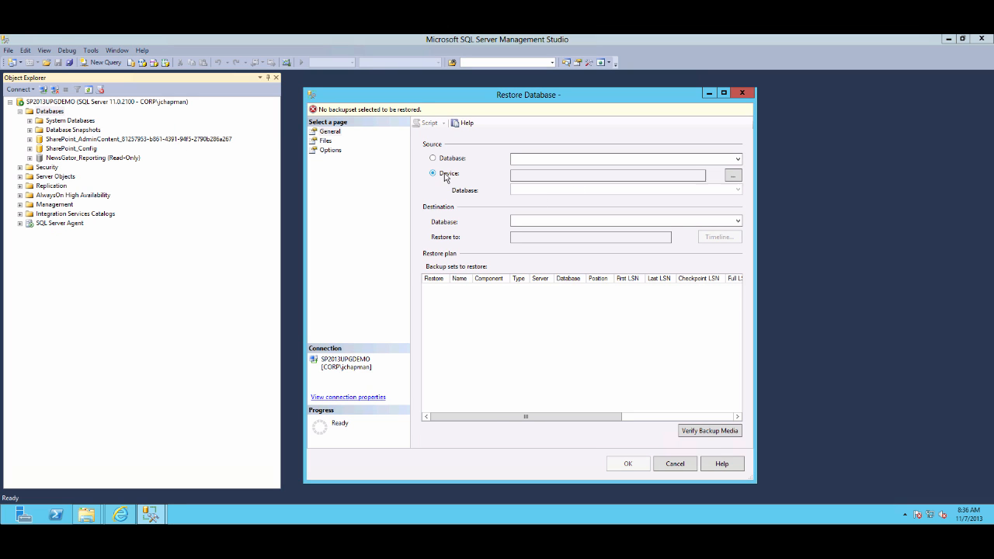
left_click(733, 176)
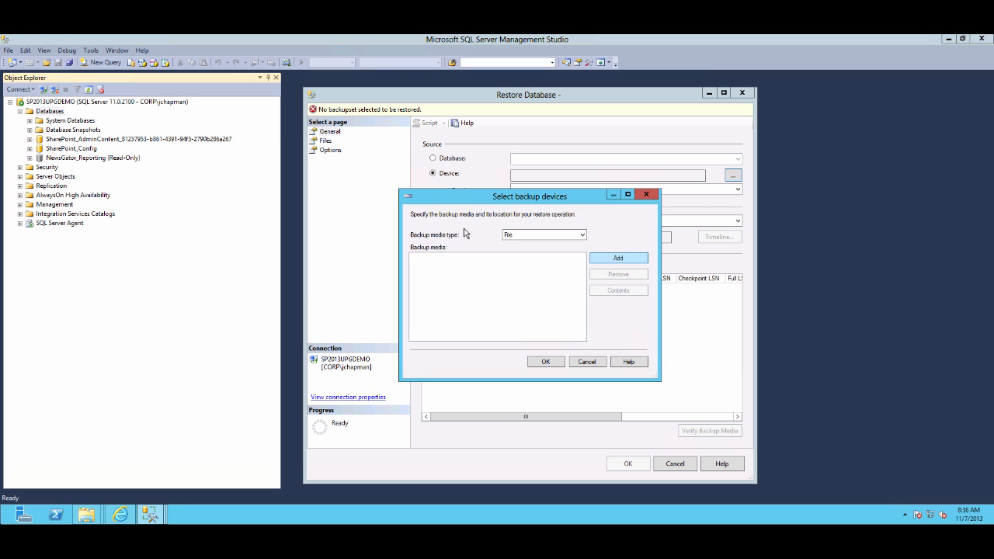
left_click(617, 257)
left_click(408, 226)
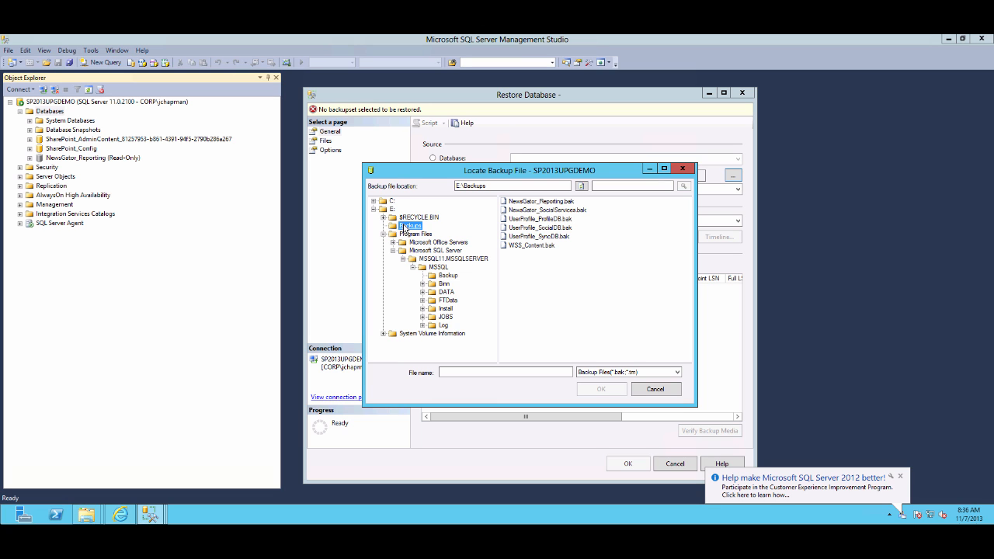
left_click(545, 210)
left_click(602, 389)
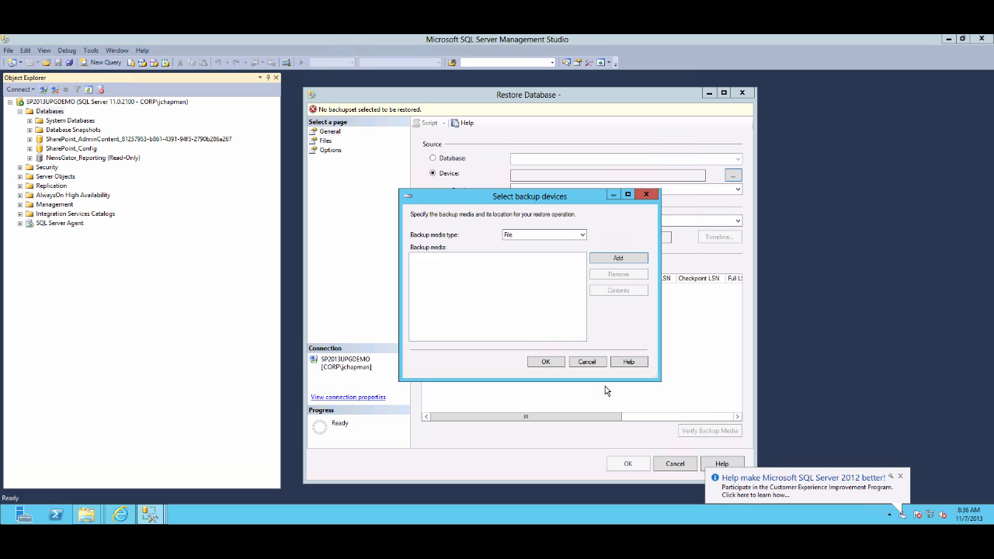
left_click(536, 359)
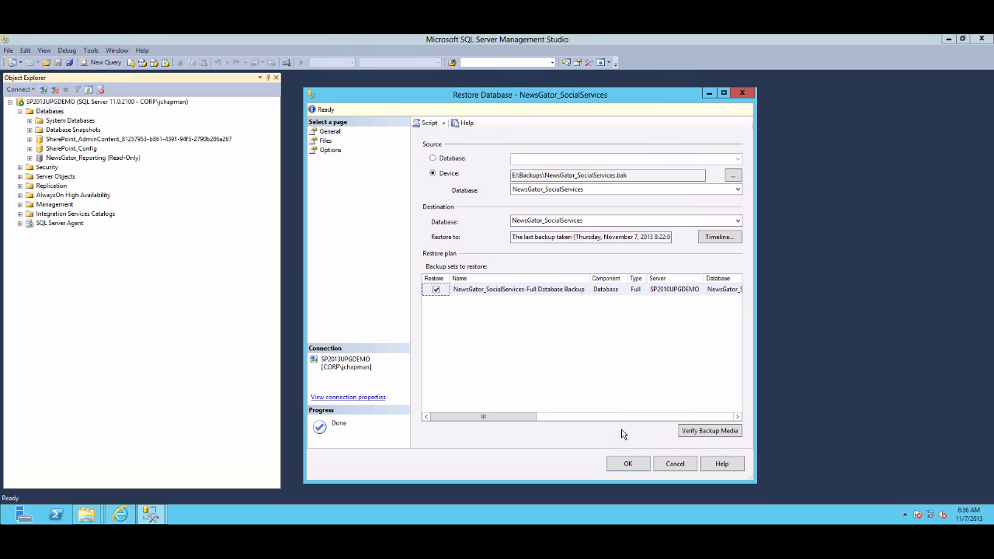
left_click(620, 461)
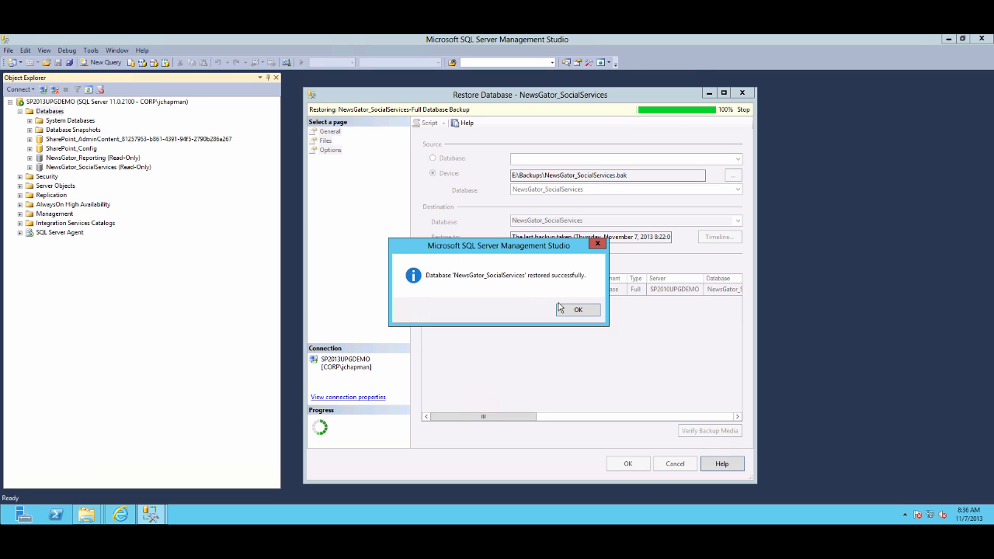
left_click(570, 311)
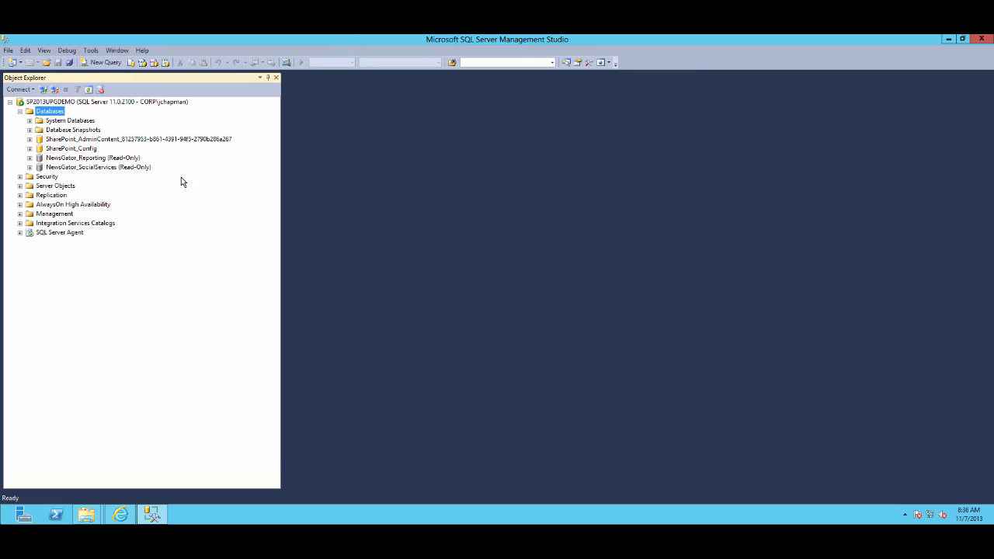
Restore the UserProfile_ProfileDB database from the backup file E:\Backups\UserProfile_ProfileDB.bak
right_click(50, 113)
left_click(80, 143)
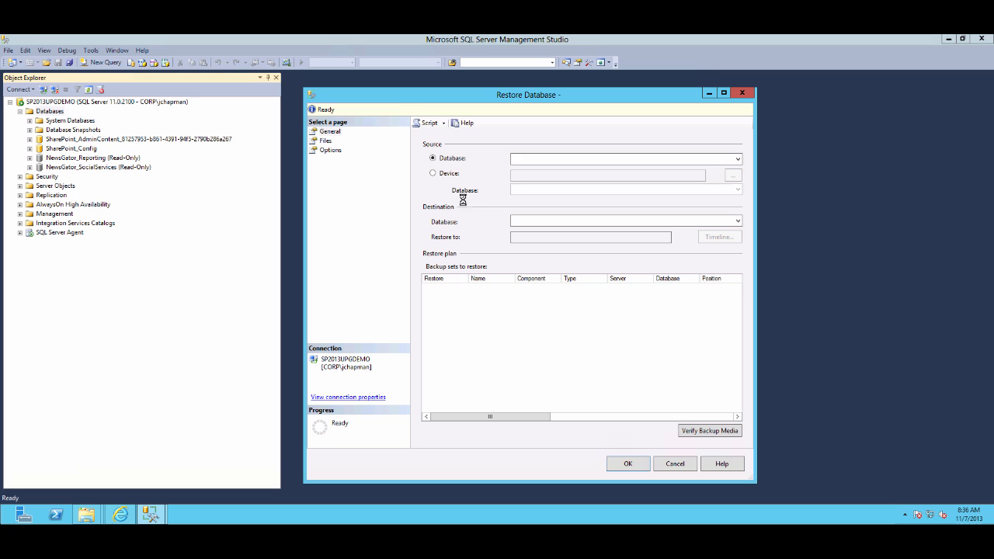
left_click(433, 174)
left_click(734, 175)
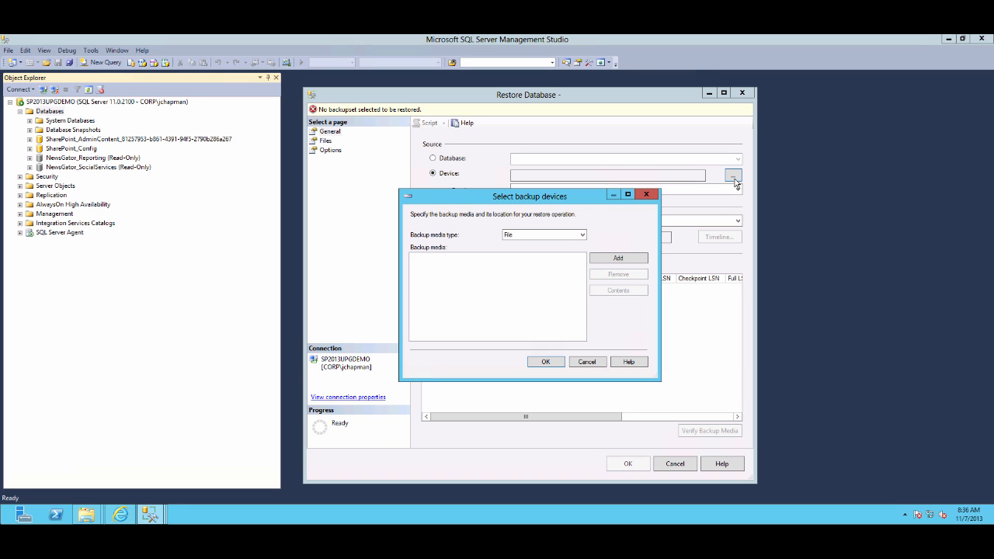
left_click(604, 262)
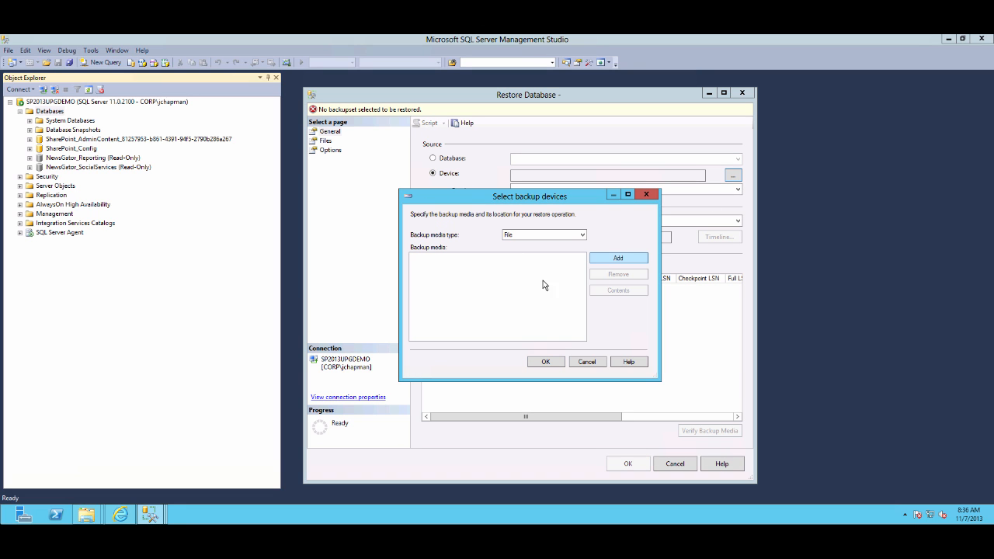
left_click(410, 226)
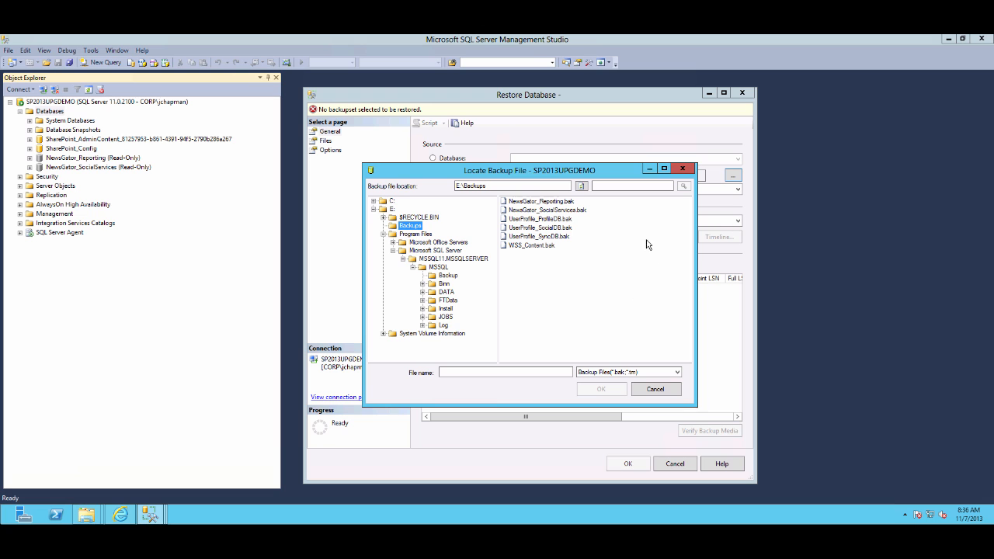
left_click(553, 220)
left_click(606, 390)
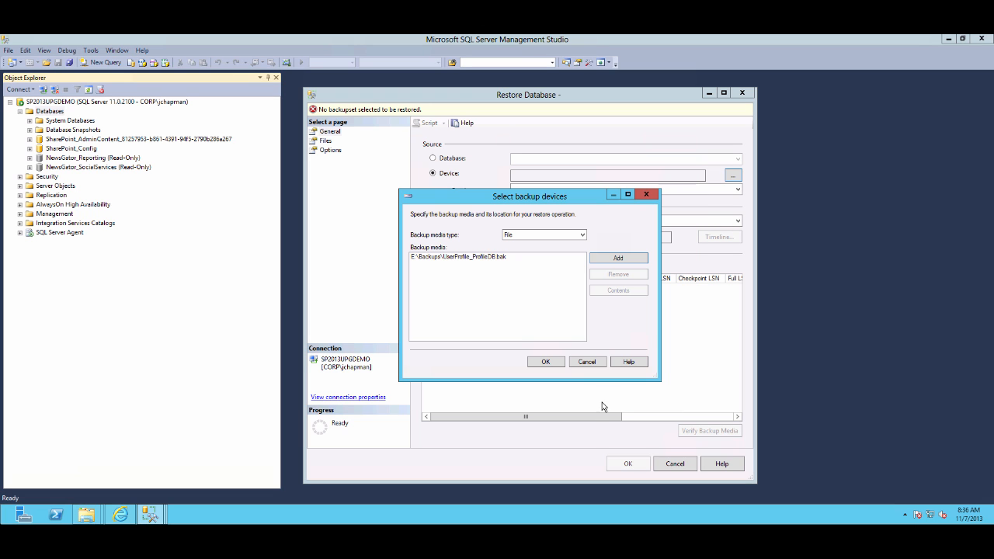
left_click(547, 361)
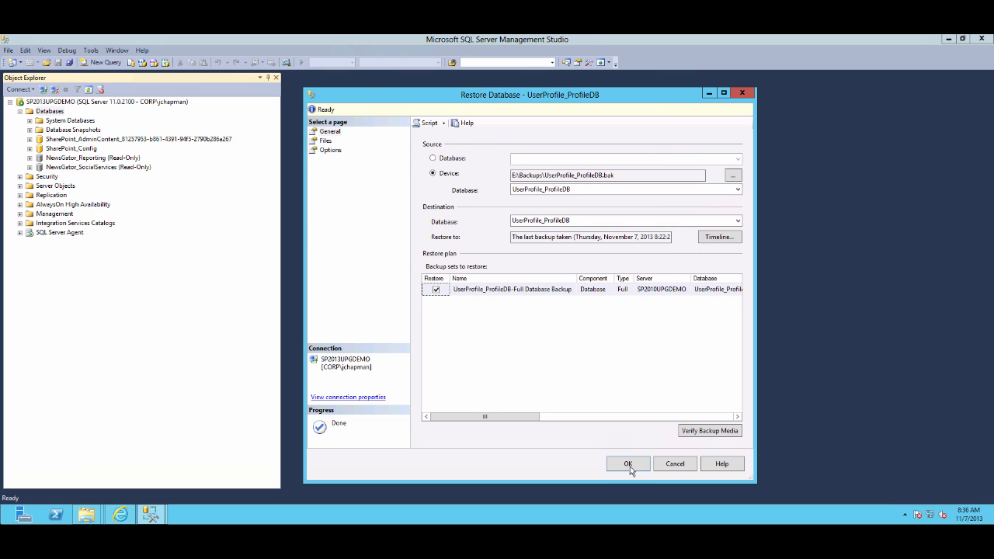
left_click(629, 464)
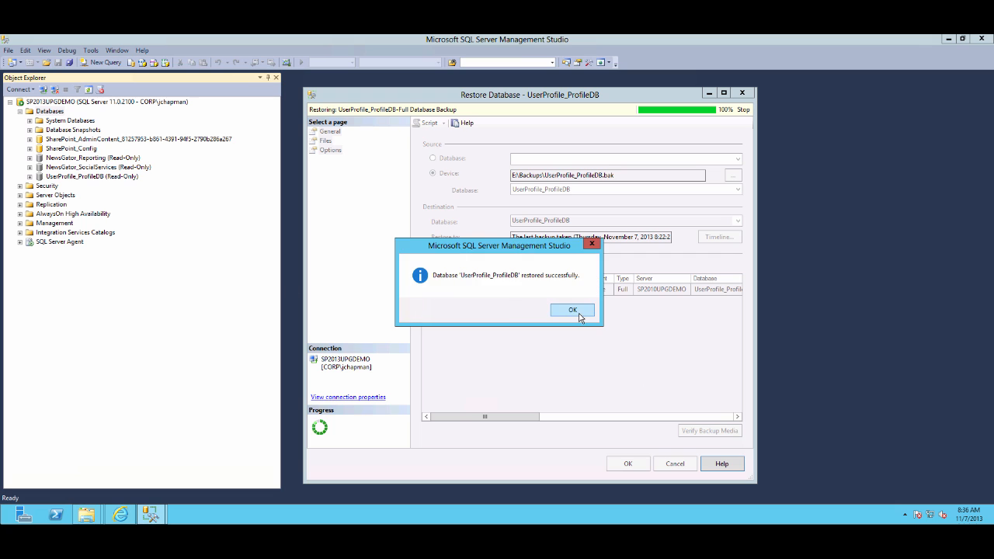
left_click(581, 314)
Restore the UserProfile_SocialDB database from the backup file E:\Backups\UserProfile_SocialDB.bak
right_click(66, 112)
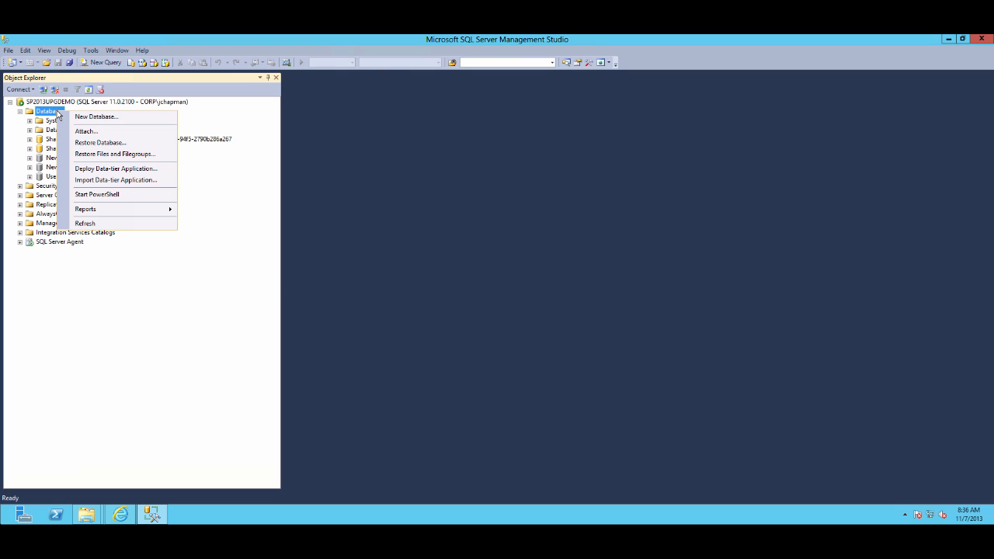
left_click(87, 143)
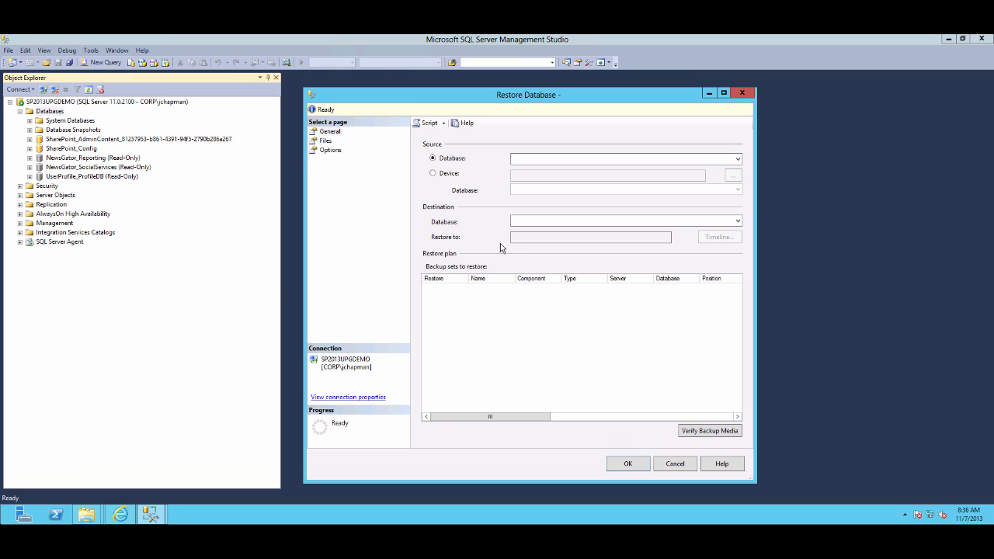
left_click(456, 174)
left_click(733, 176)
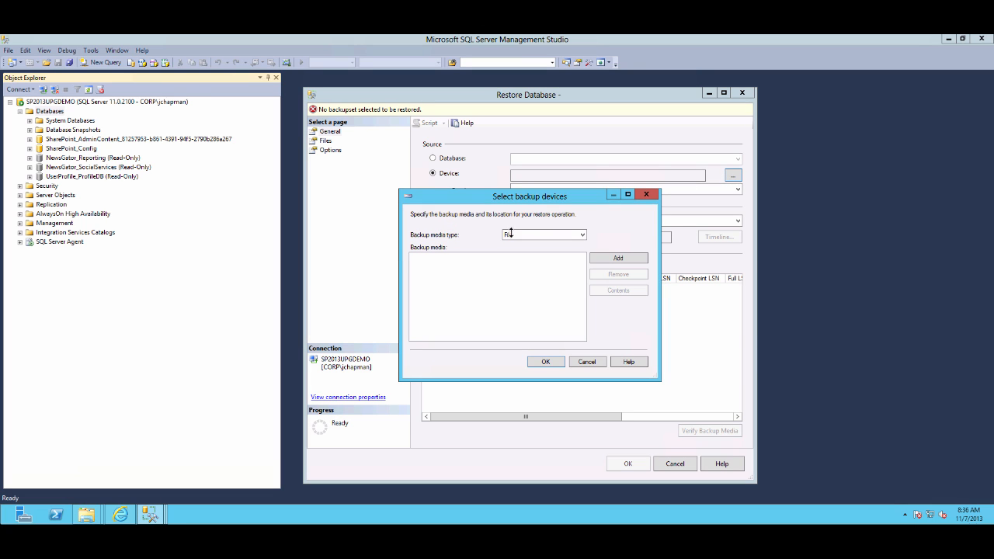
left_click(614, 259)
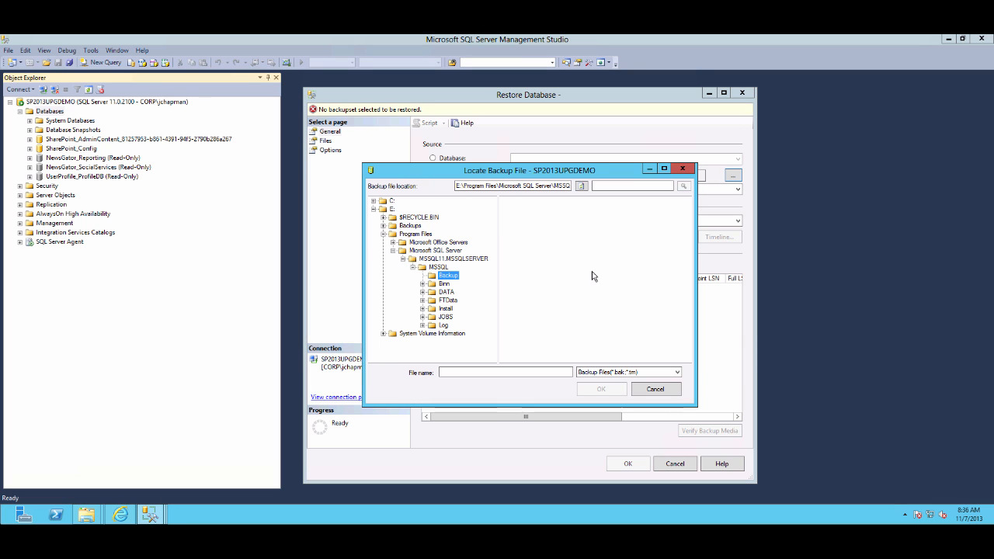
left_click(410, 226)
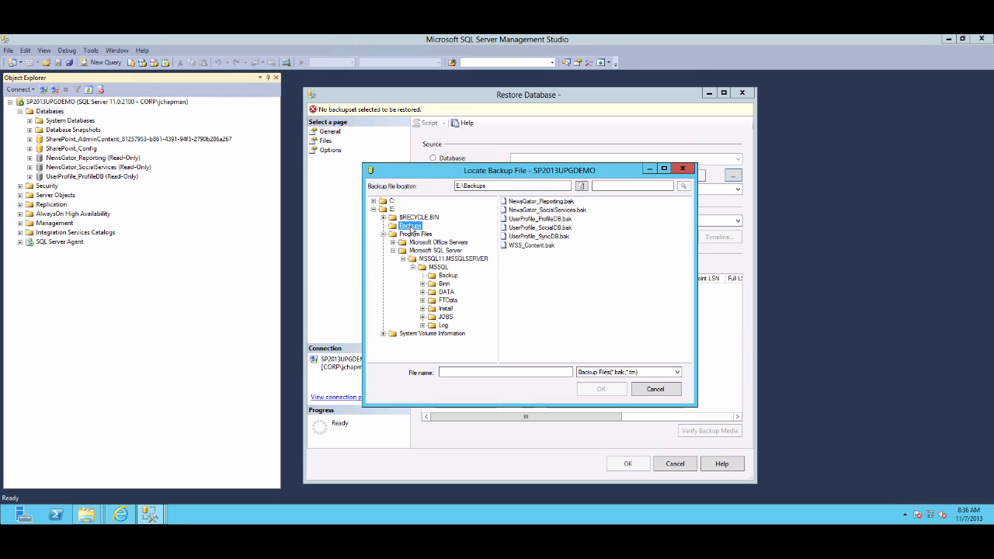
double_click(541, 229)
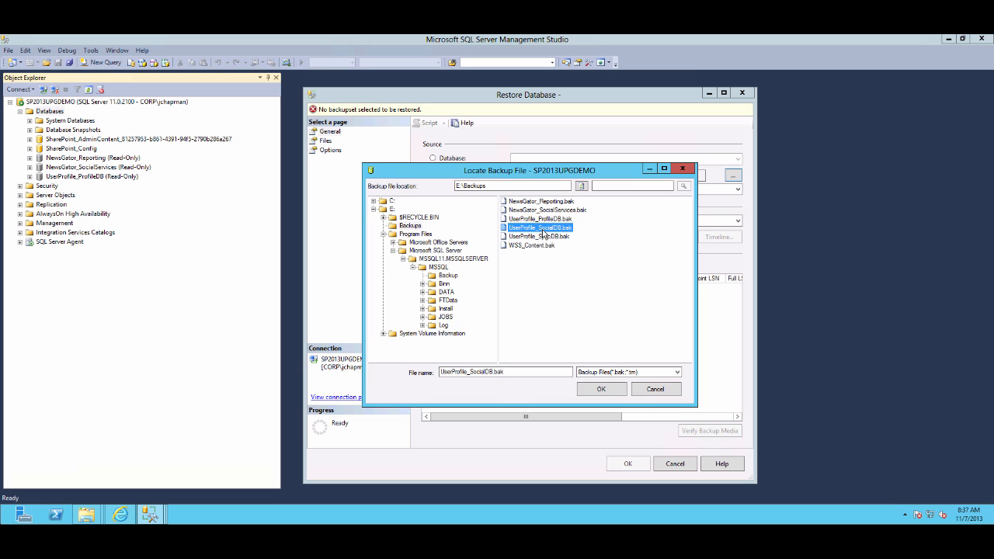
left_click(557, 365)
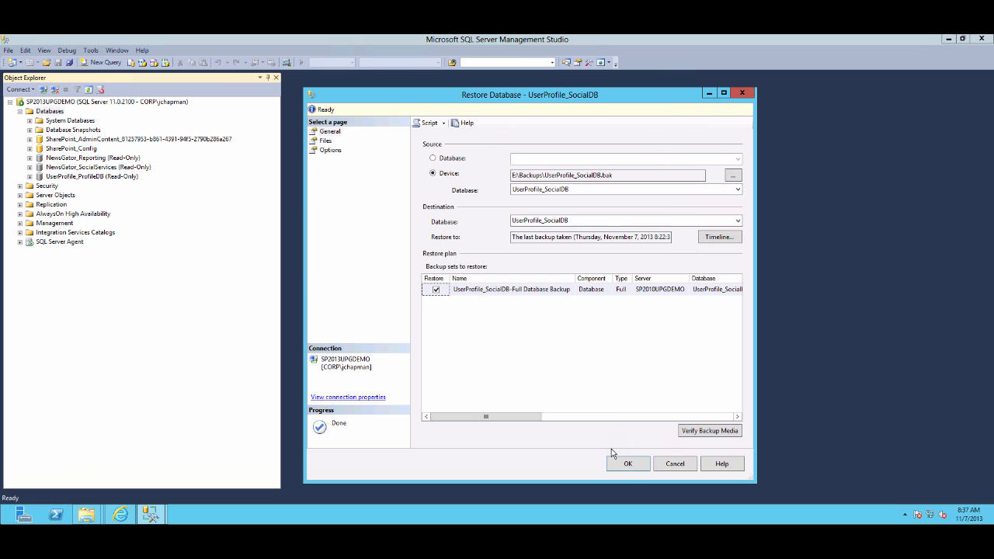
left_click(628, 465)
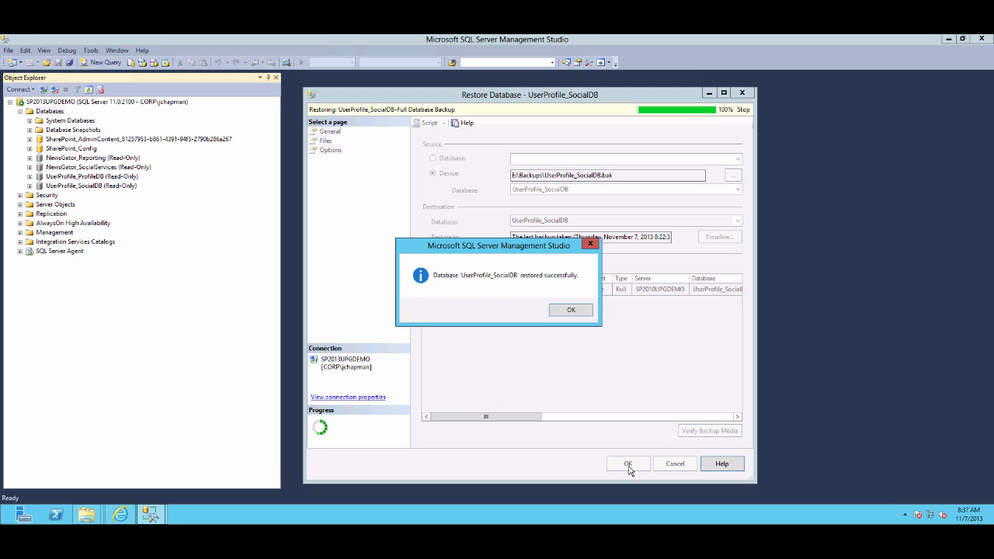
left_click(570, 311)
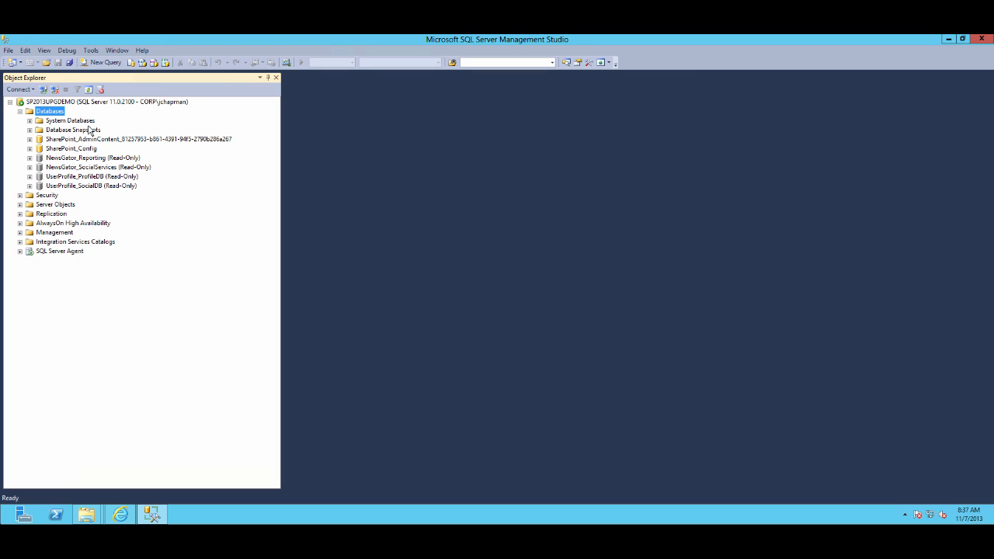
Restore the UserProfile_SyncDB database from the backup file E:\Backups\UserProfile_SyncDB.bak
right_click(56, 115)
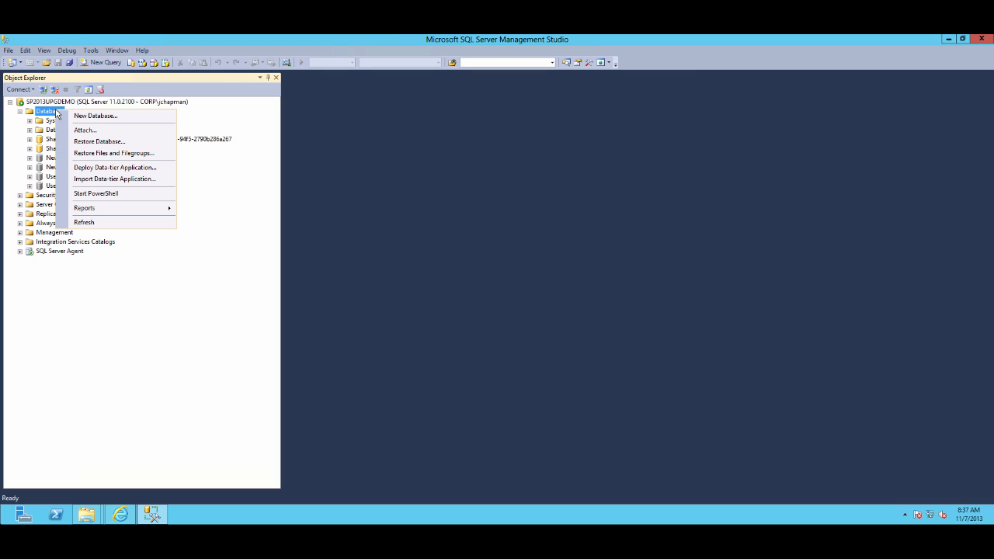
left_click(92, 142)
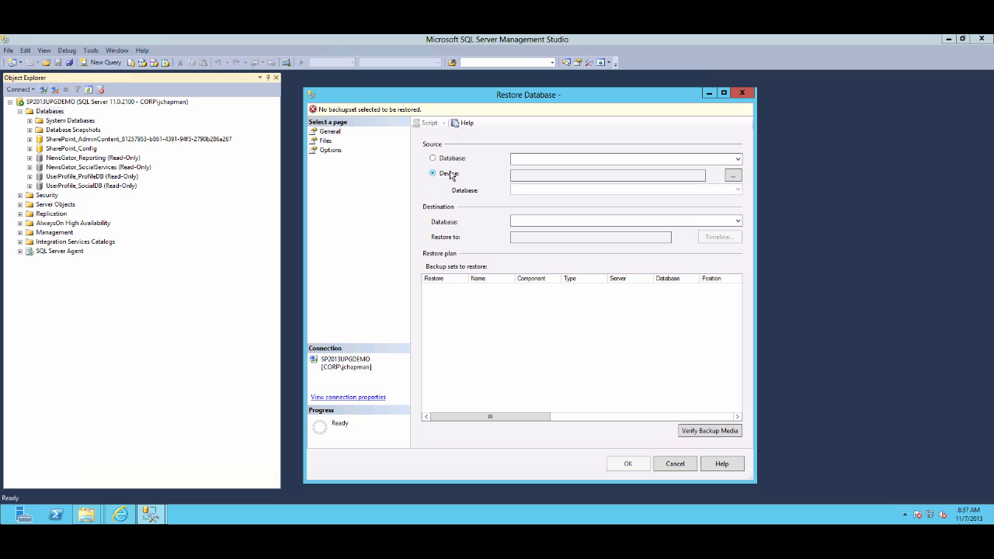
left_click(451, 173)
left_click(733, 176)
left_click(618, 261)
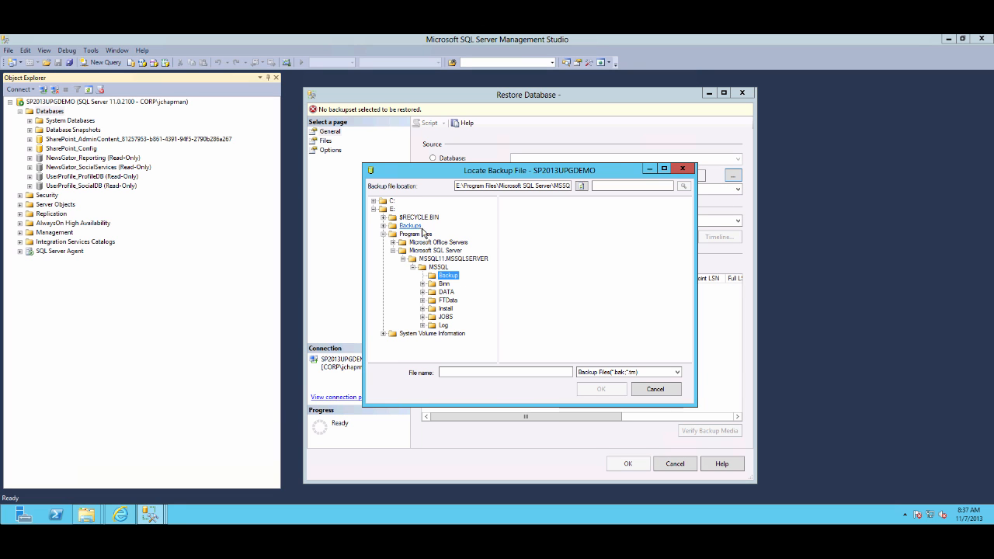
left_click(410, 225)
double_click(536, 242)
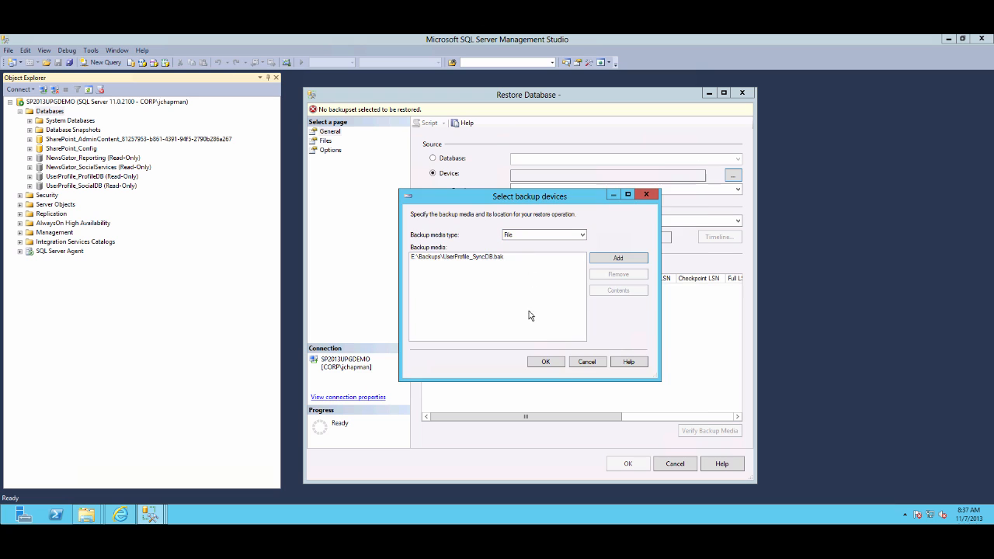
left_click(559, 363)
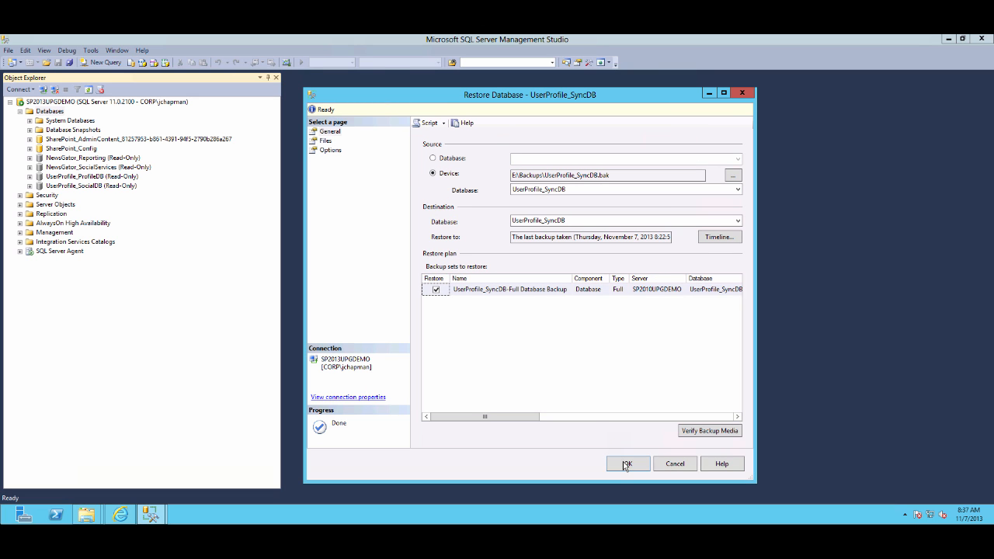
left_click(626, 465)
left_click(567, 311)
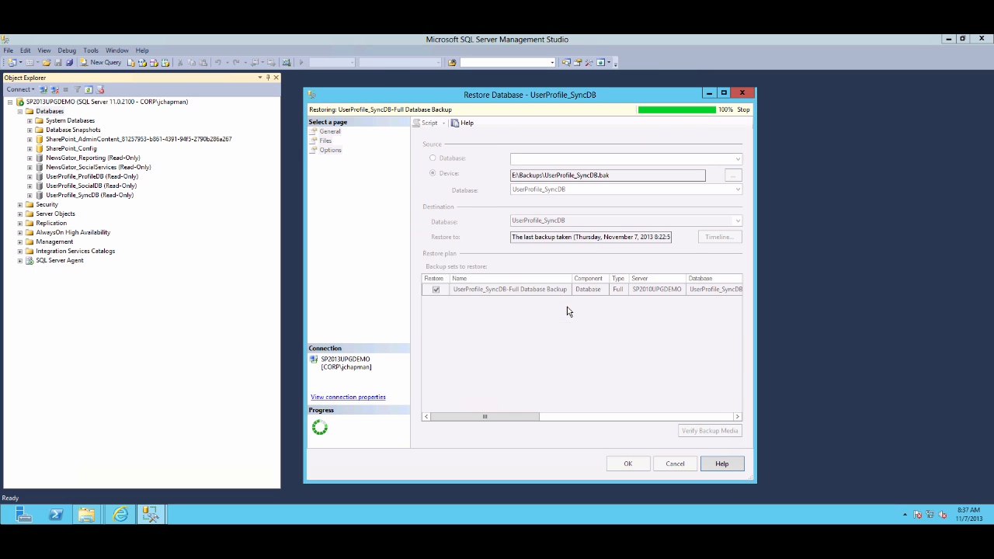
Restore the WSS_Content database from the backup file E:\Backups\WSS_Content.bak
right_click(52, 113)
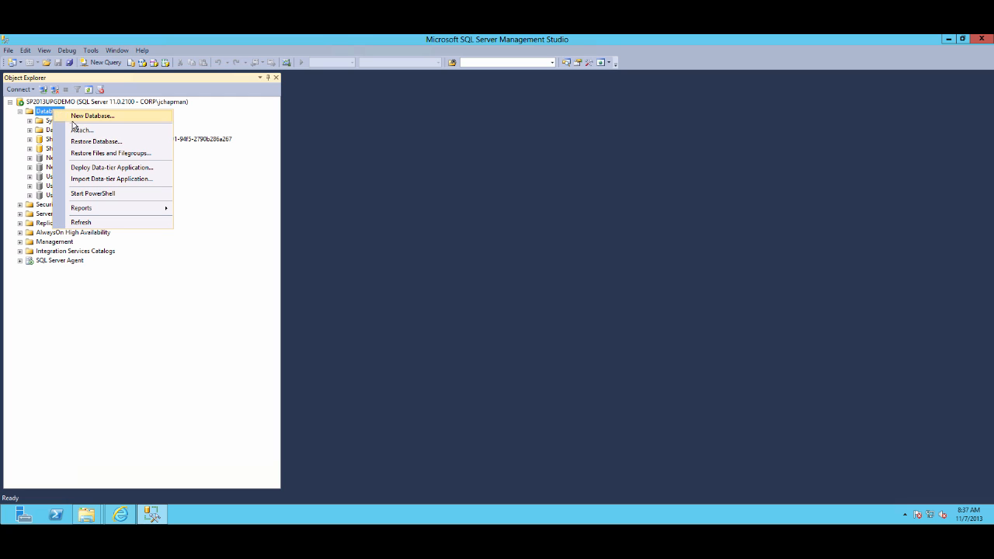
left_click(83, 142)
left_click(433, 173)
left_click(733, 179)
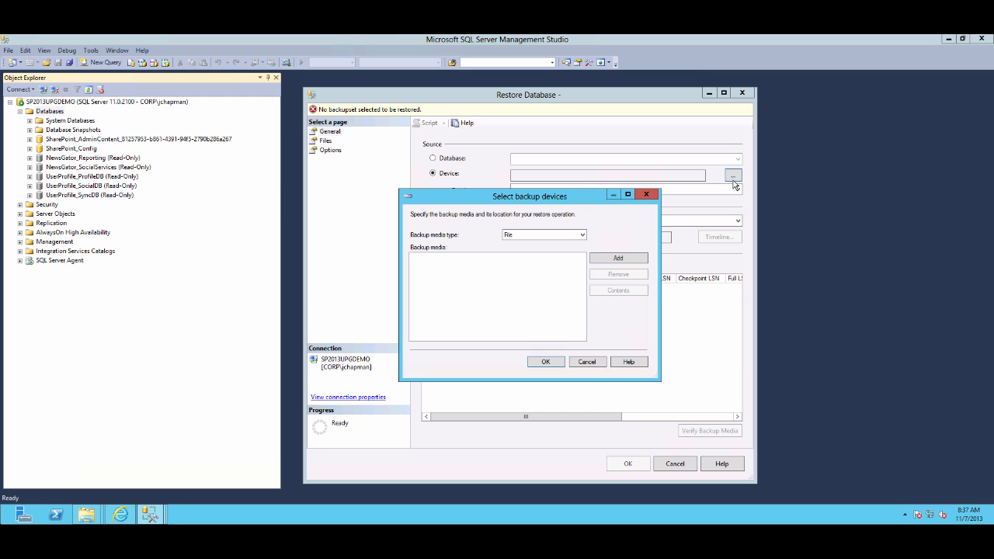
left_click(616, 258)
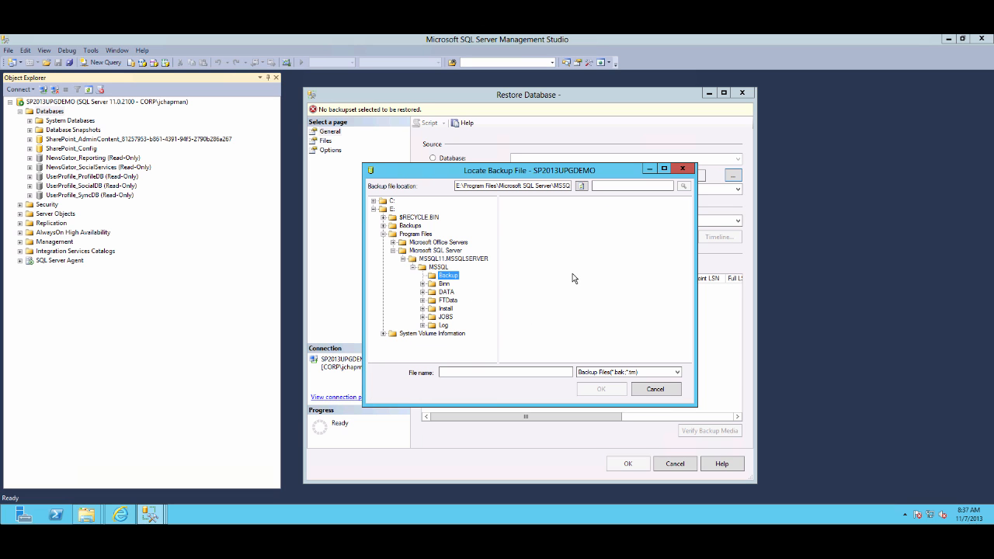
left_click(411, 225)
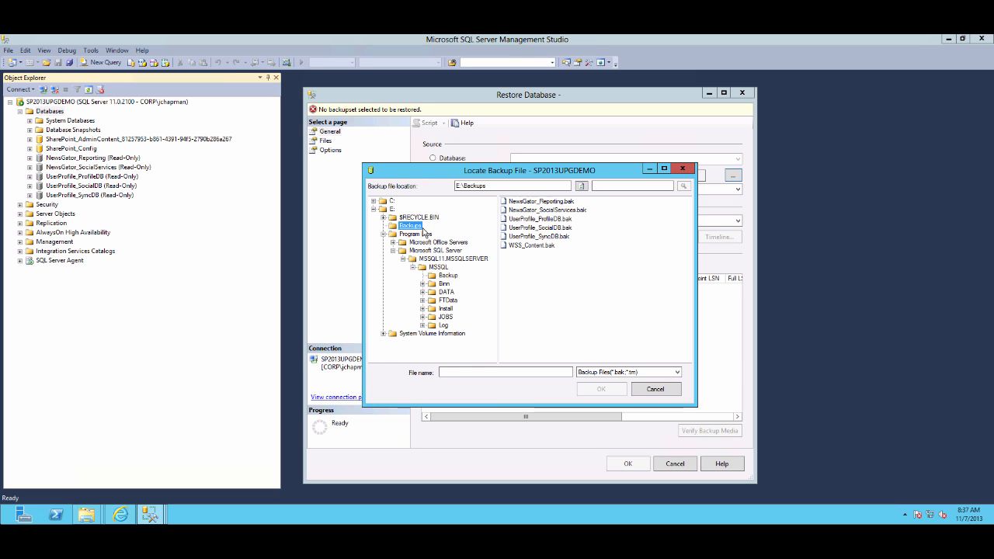
left_click(531, 245)
left_click(601, 391)
left_click(553, 360)
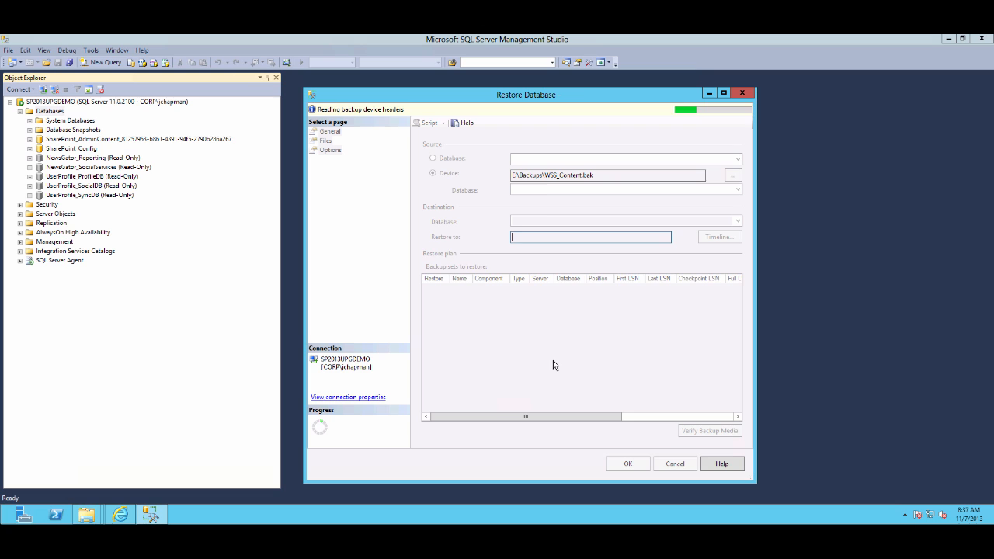
left_click(633, 469)
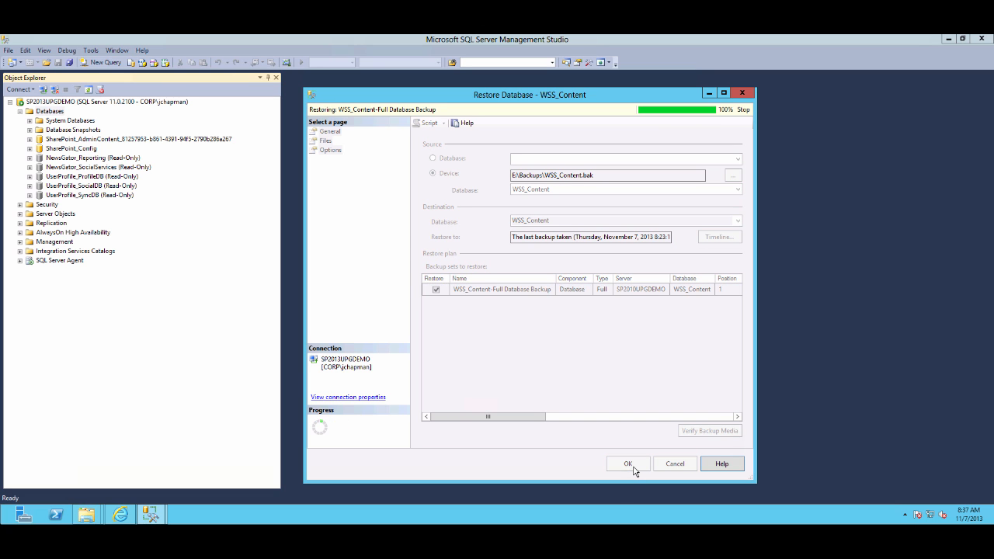
left_click(560, 311)
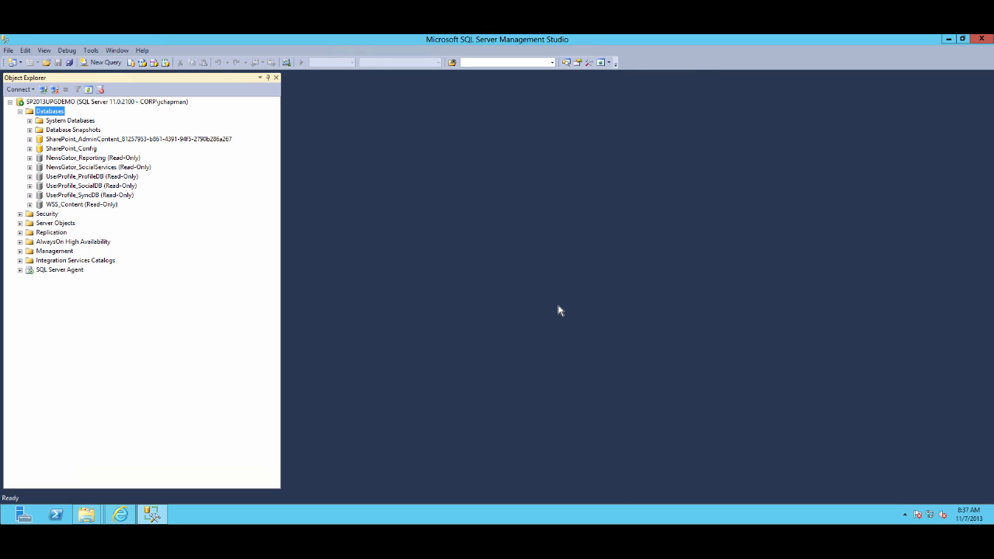
Set the NewsGator_Reporting database's Database Read-Only option to False, closing other connections
right_click(85, 159)
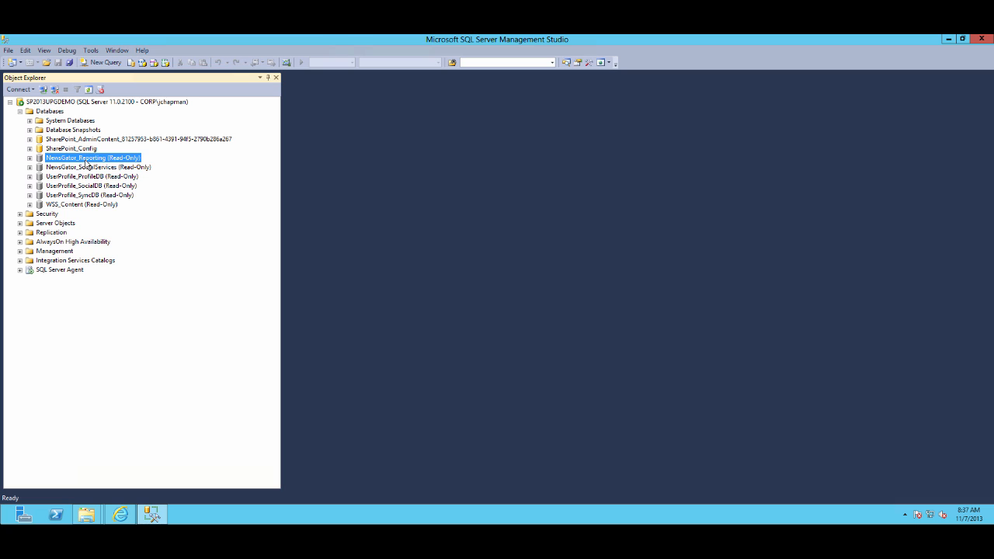
left_click(125, 311)
left_click(339, 159)
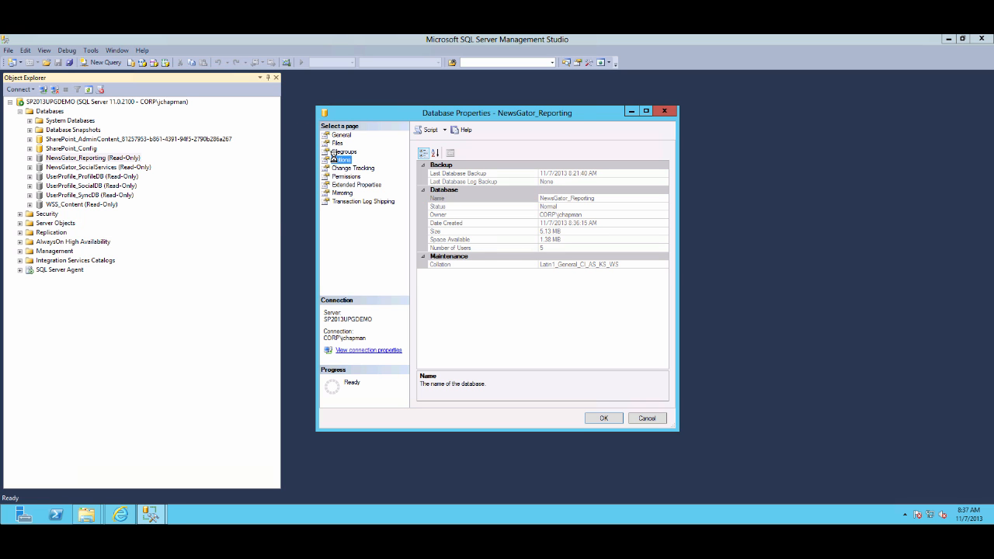
left_click_drag(668, 256, 666, 334)
left_click(636, 336)
left_click(655, 335)
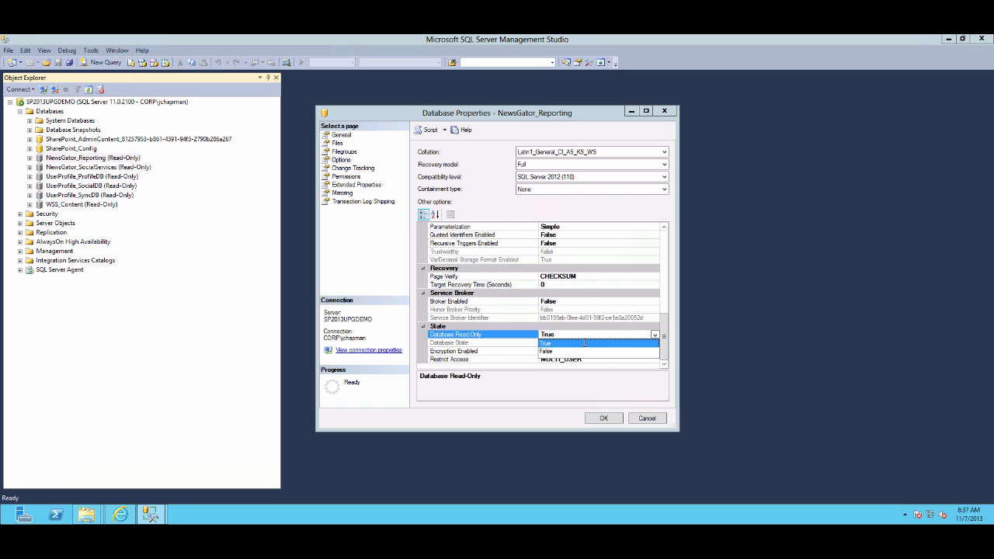
left_click(575, 351)
left_click(600, 419)
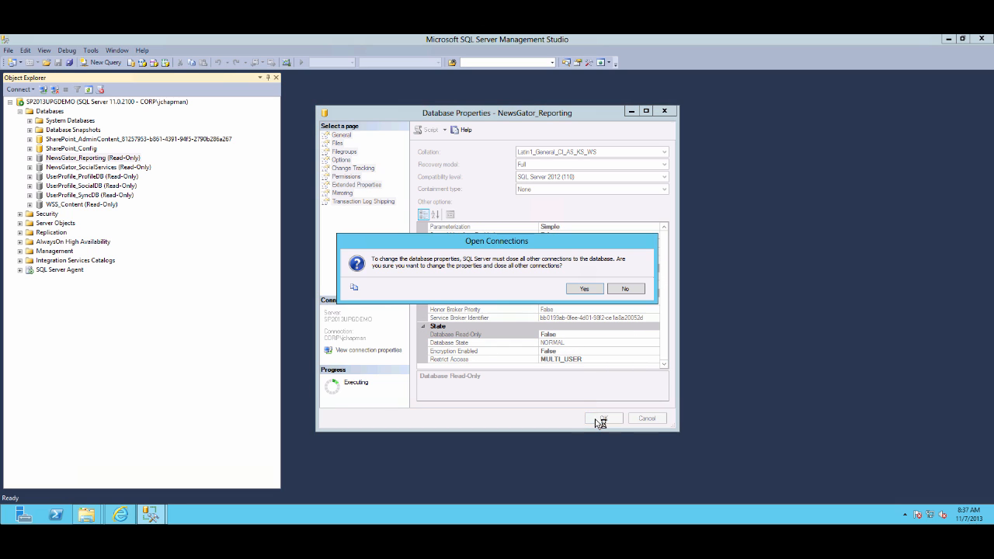
left_click(584, 291)
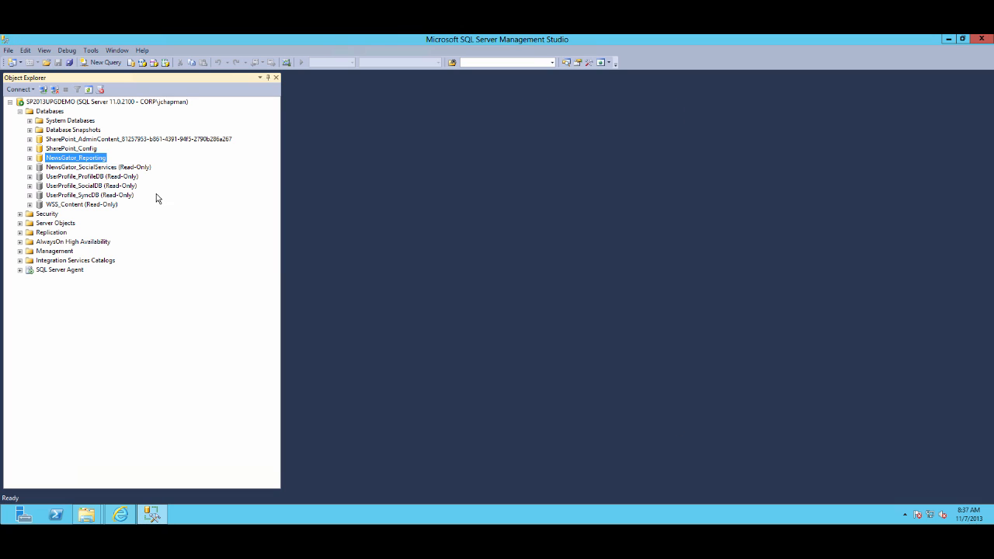
Set the NewsGator_SocialServices database's Database Read-Only option to False, closing other connections
right_click(85, 168)
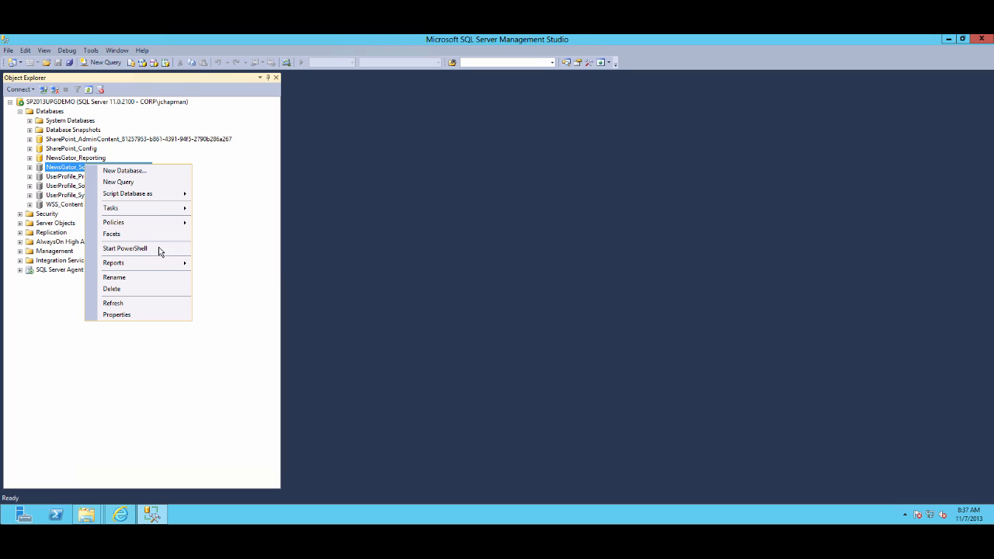
left_click(142, 315)
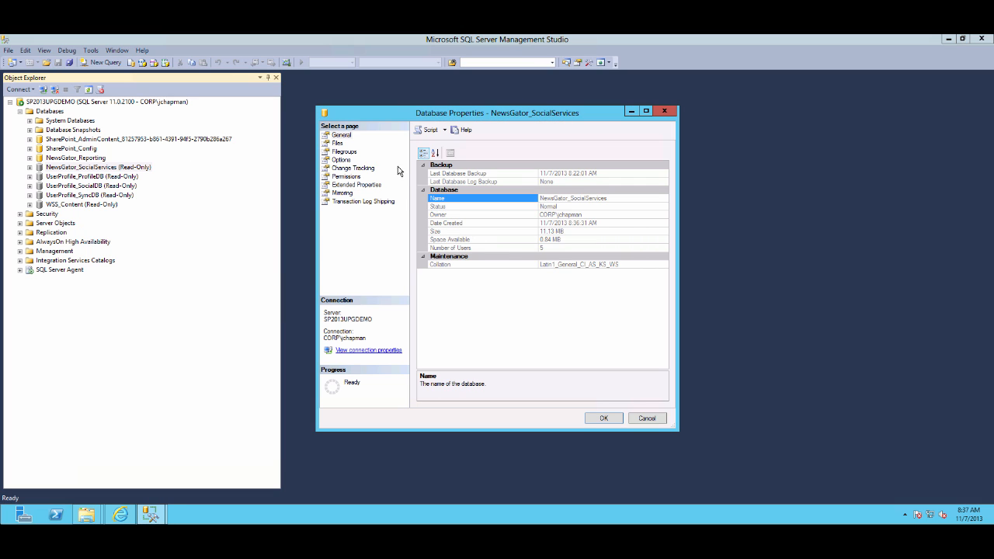
left_click(341, 159)
scroll(664, 283, "down", 1)
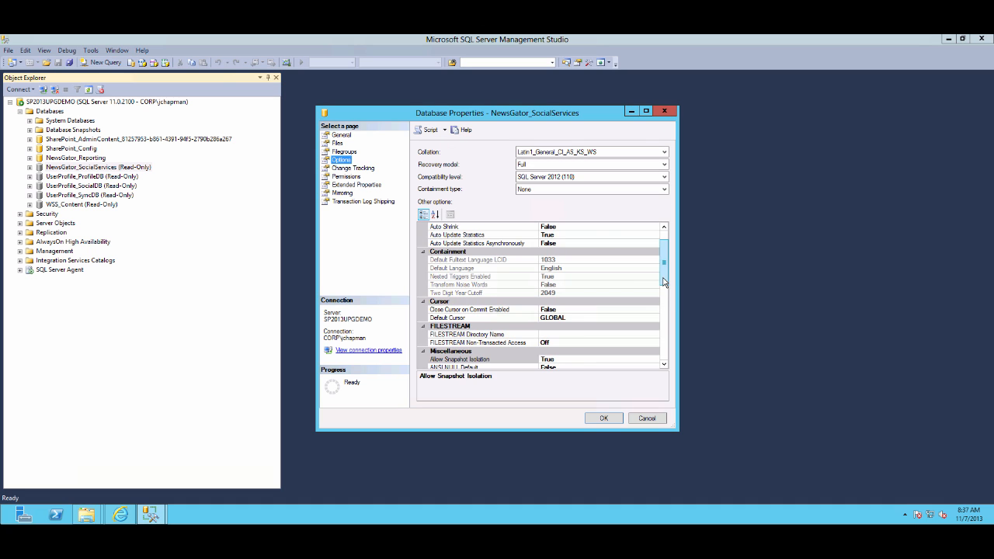
scroll(664, 283, "down", 8)
left_click(626, 337)
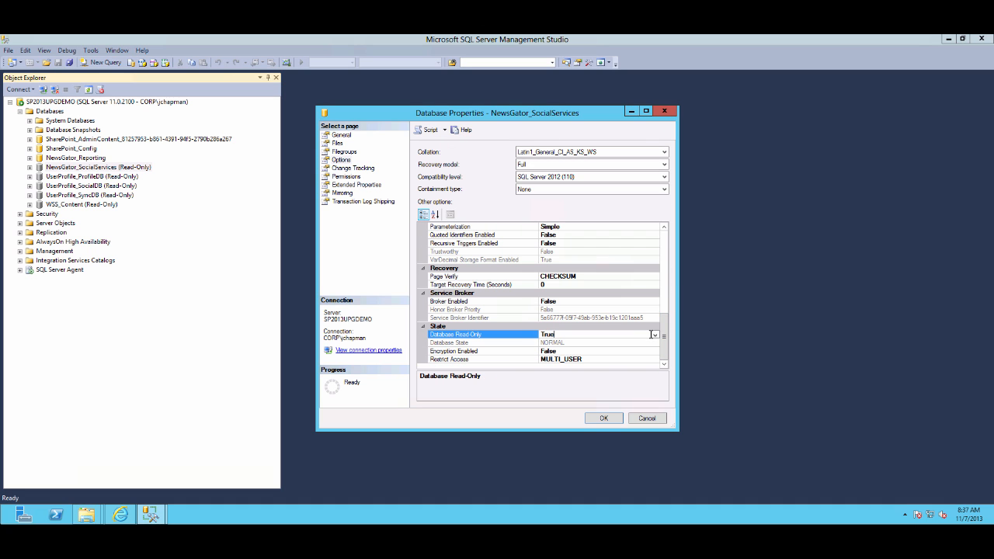
left_click(655, 335)
left_click(552, 352)
left_click(606, 419)
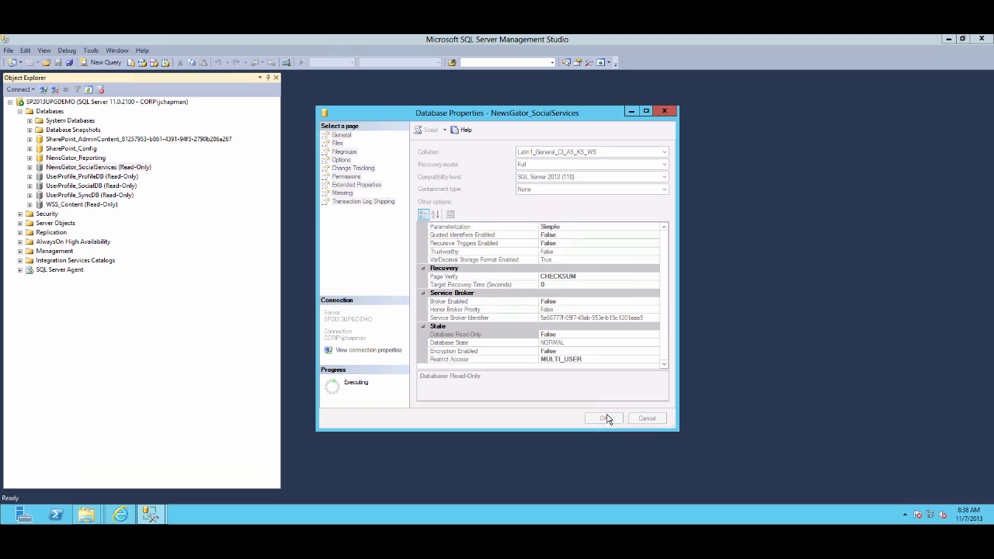
left_click(588, 289)
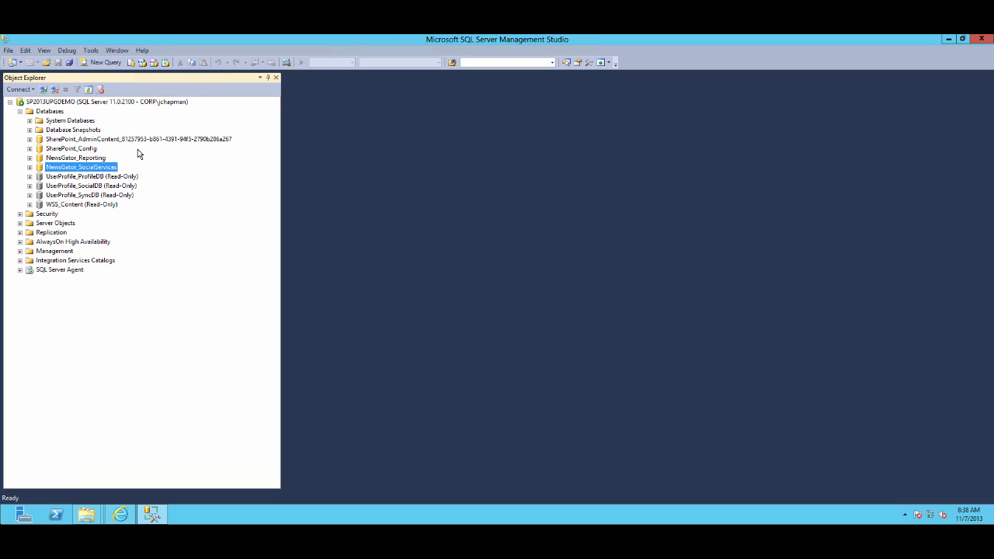
Set the UserProfile_ProfileDB database's Database Read-Only option to False, closing other connections
right_click(97, 175)
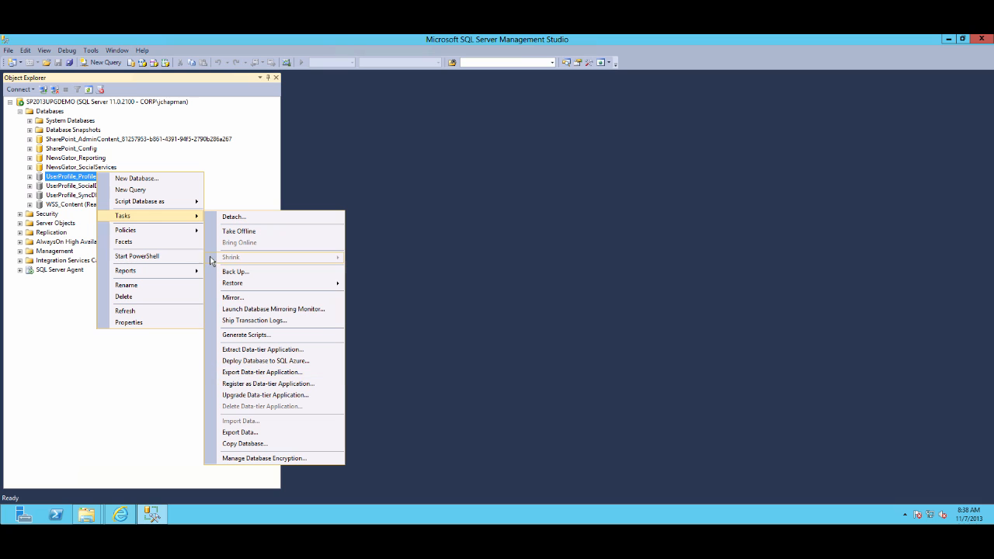
left_click(130, 322)
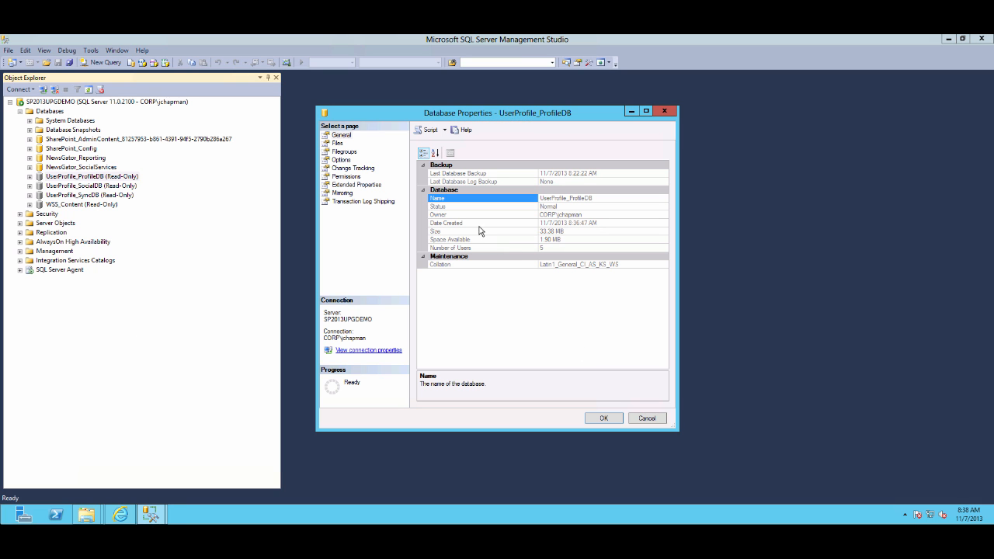
left_click(339, 159)
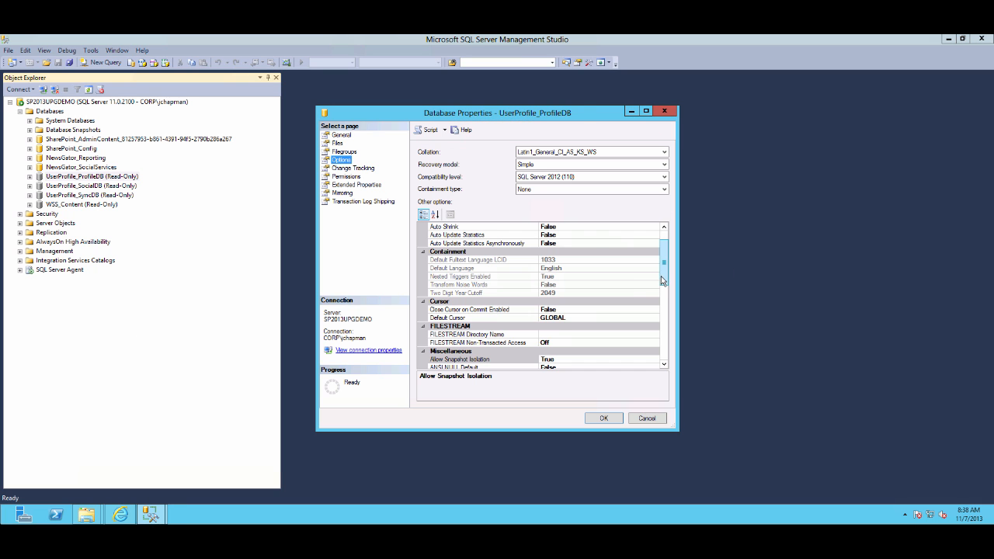
scroll(661, 279, "down", 8)
left_click(613, 351)
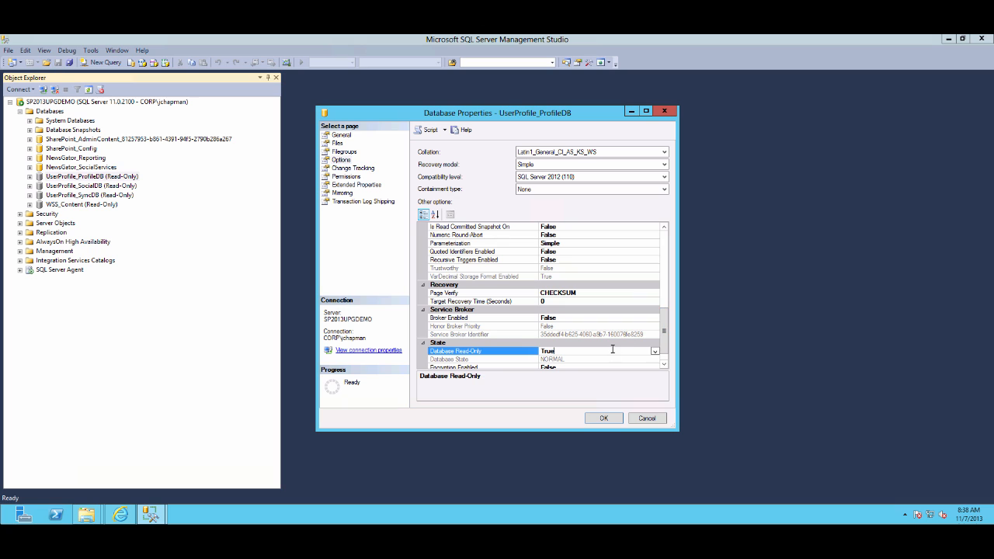
left_click(655, 351)
left_click(562, 370)
left_click(601, 419)
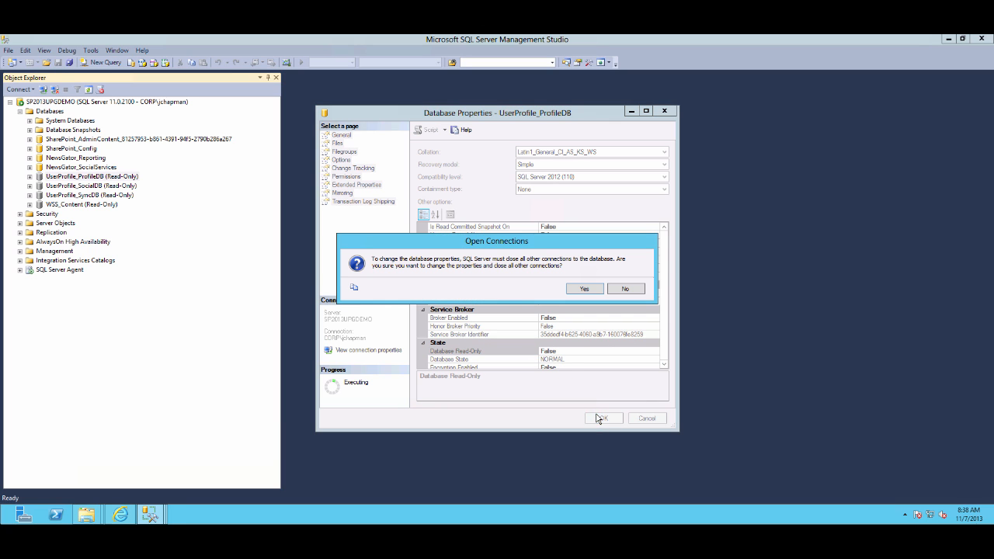
left_click(587, 289)
Set the UserProfile_SocialDB database's Database Read-Only option to False, closing other connections
right_click(82, 191)
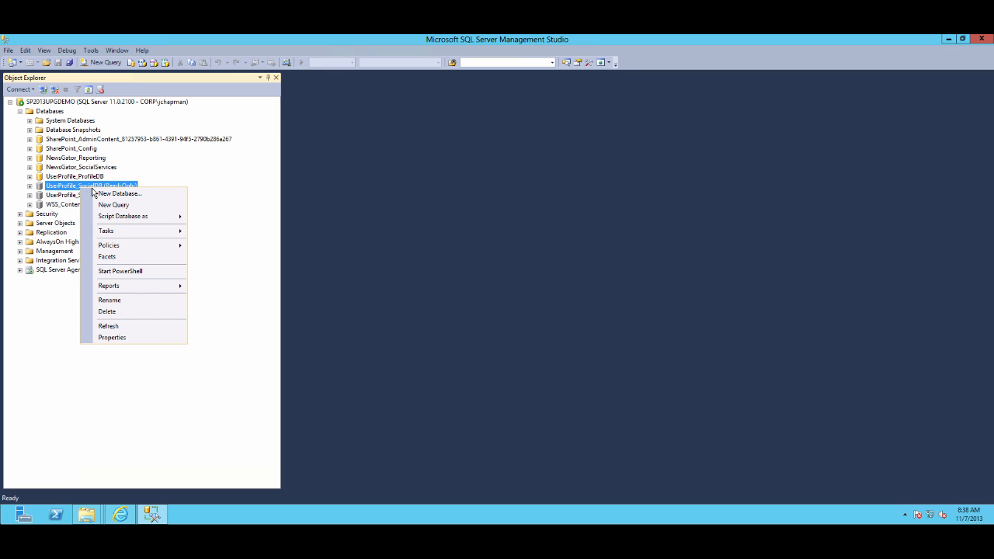
left_click(124, 338)
left_click(341, 160)
scroll(664, 358, "down", 10)
scroll(664, 358, "down", 1)
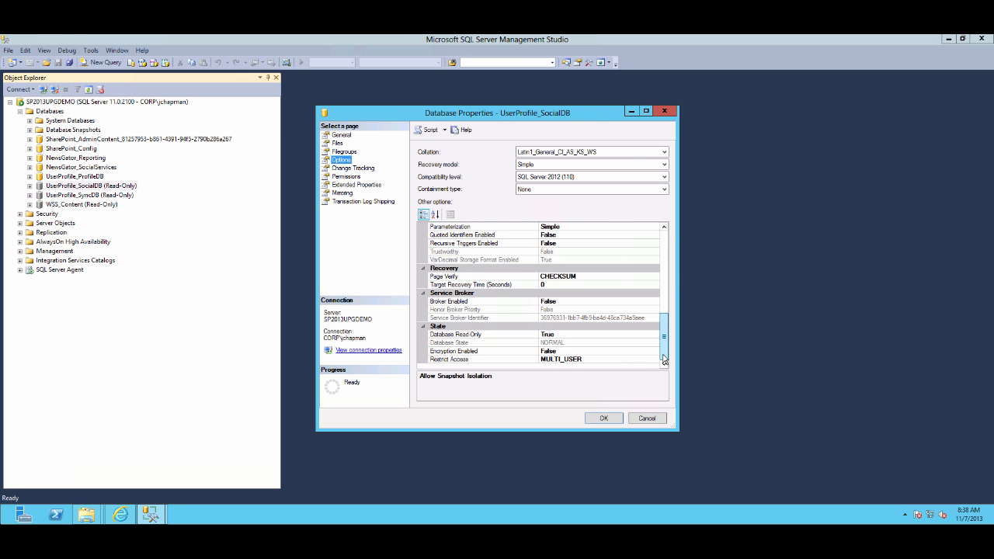
left_click(625, 334)
left_click(654, 334)
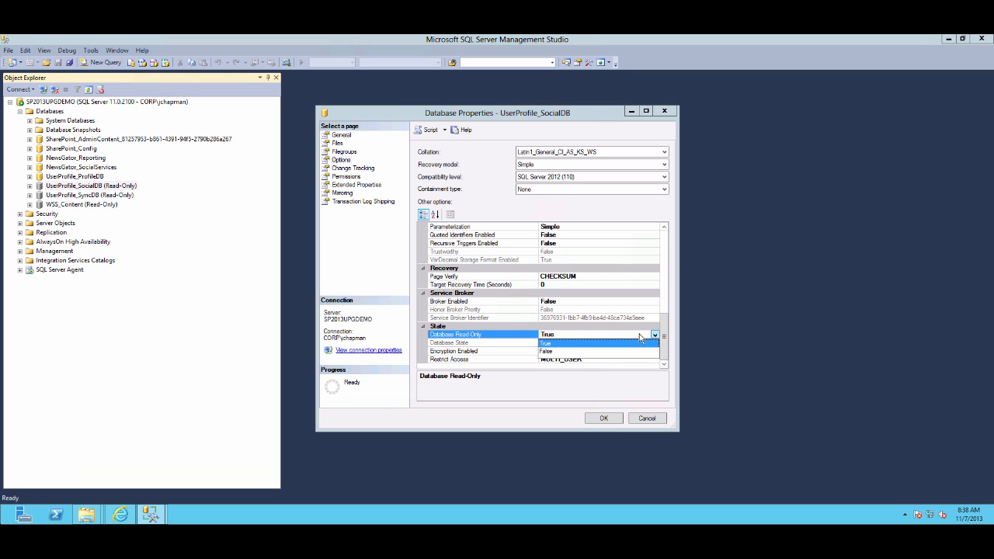
left_click(556, 352)
left_click(602, 419)
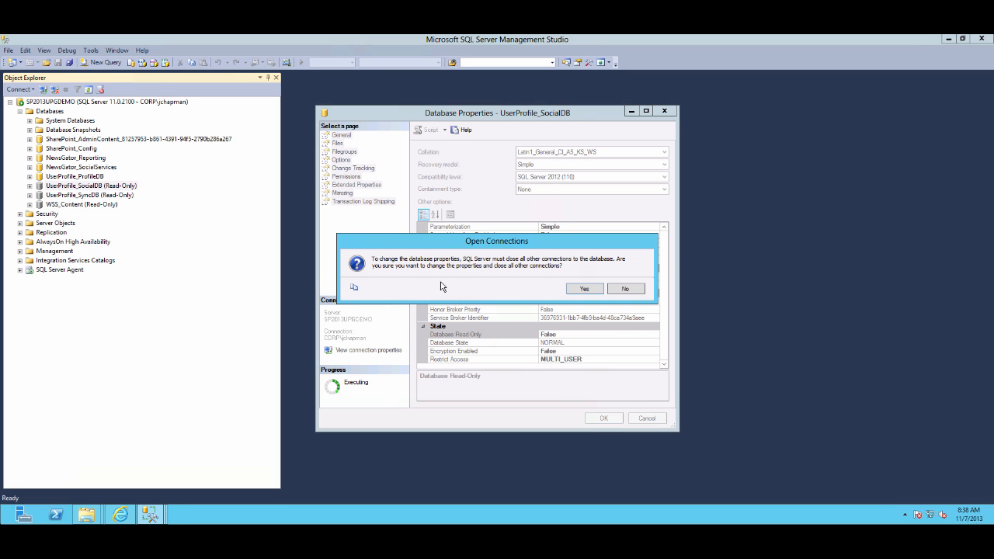
left_click(584, 289)
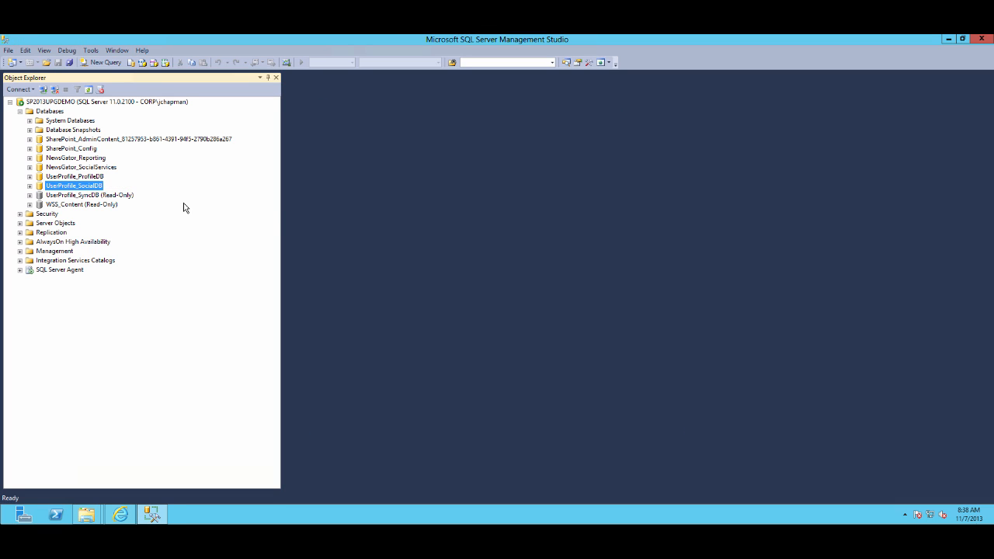
Set the UserProfile_SyncDB database's Database Read-Only option to False
left_click(112, 195)
right_click(112, 196)
left_click(137, 342)
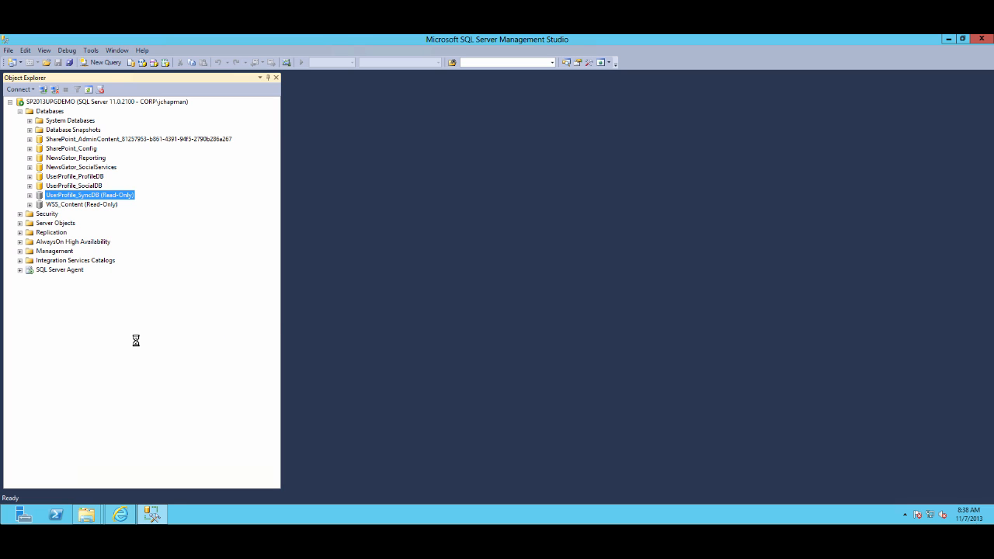
left_click(337, 143)
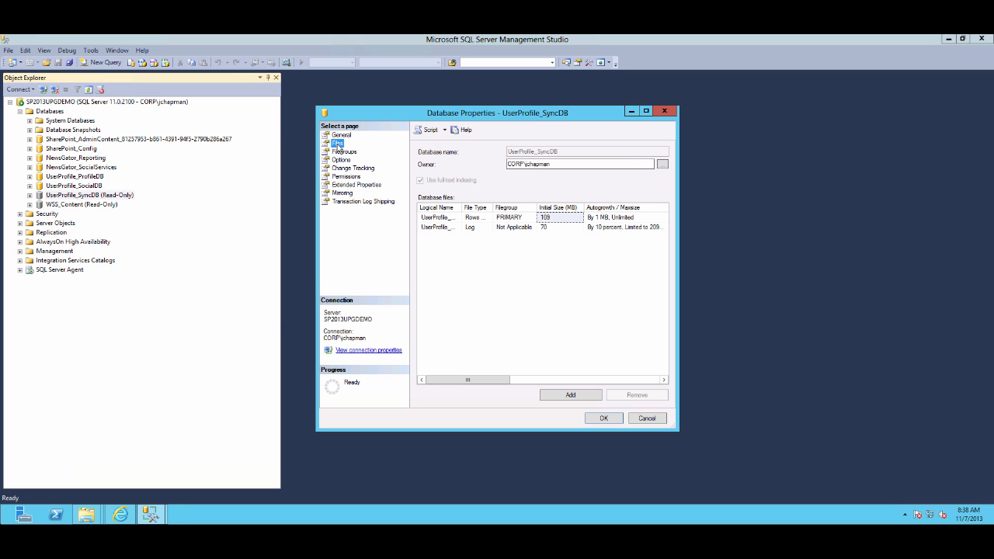
left_click(341, 160)
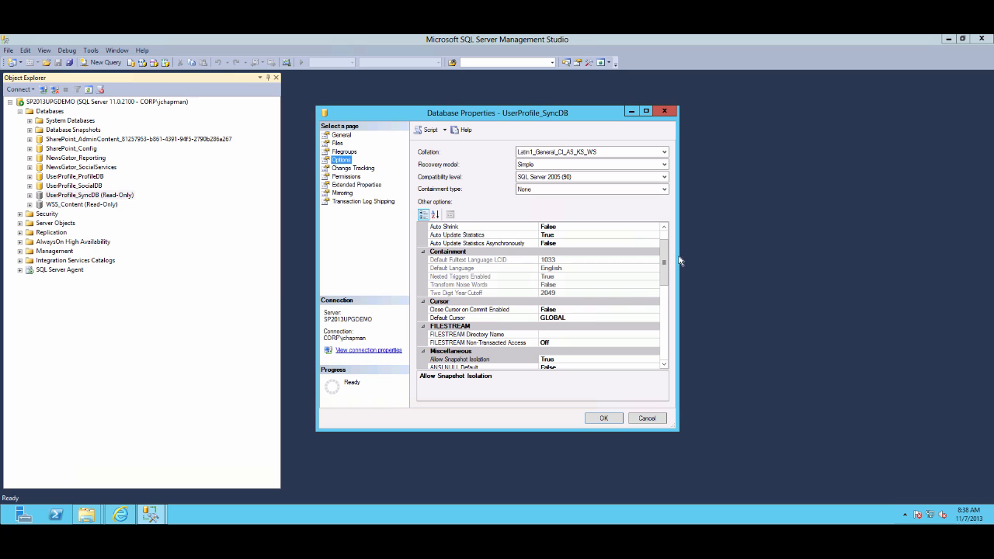
left_click_drag(666, 267, 665, 336)
left_click(651, 335)
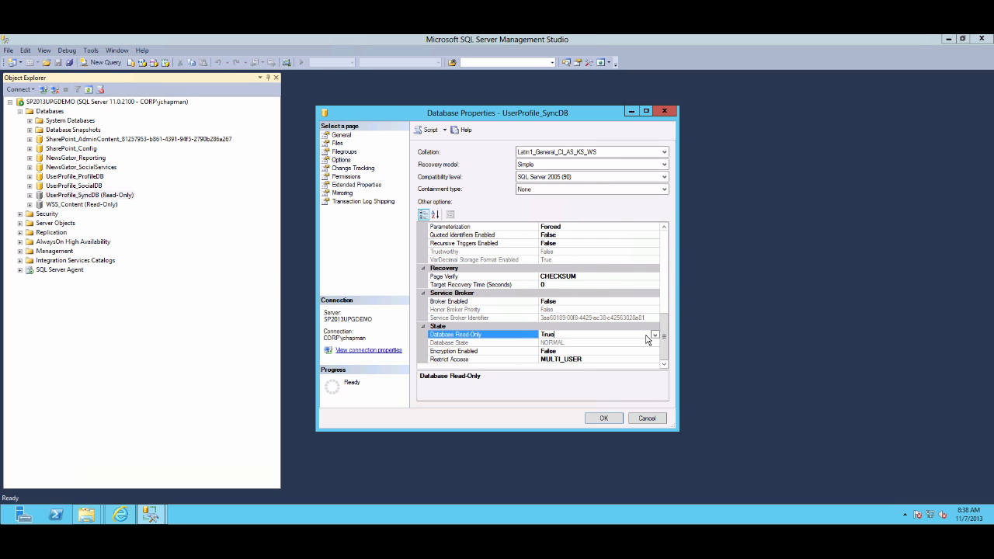
left_click(655, 335)
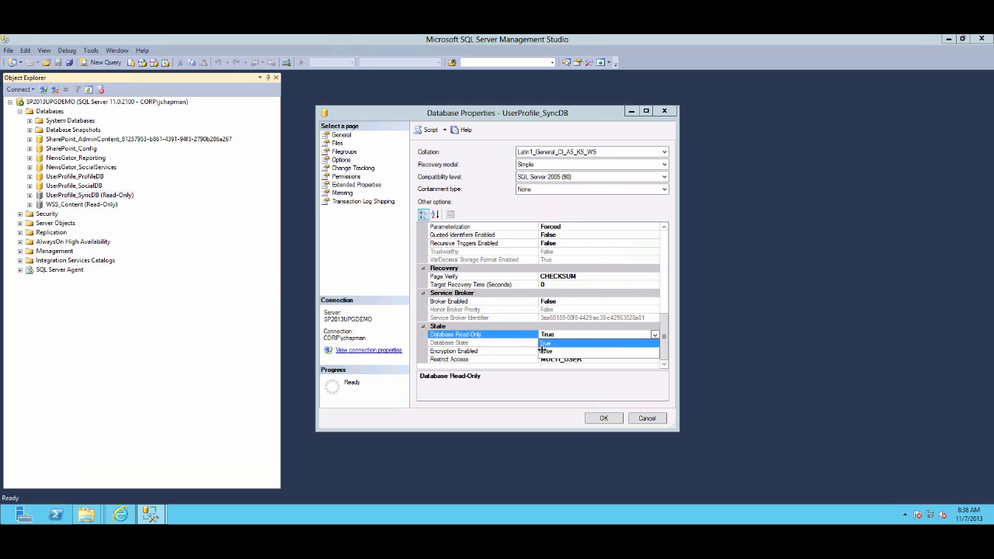
left_click(544, 352)
left_click(598, 418)
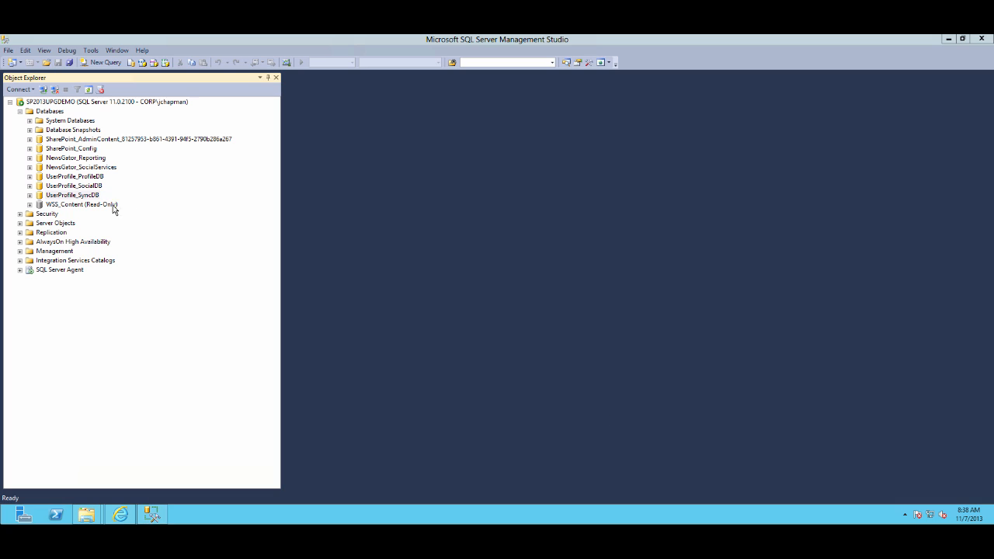
Set the WSS_Content database's Database Read-Only option to False, closing other connections
right_click(87, 205)
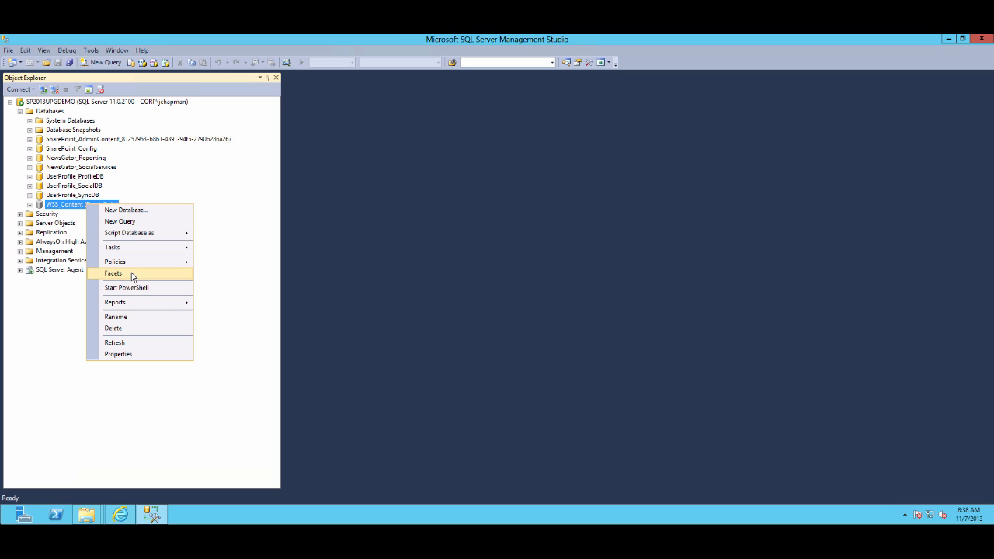
mouse_move(138, 250)
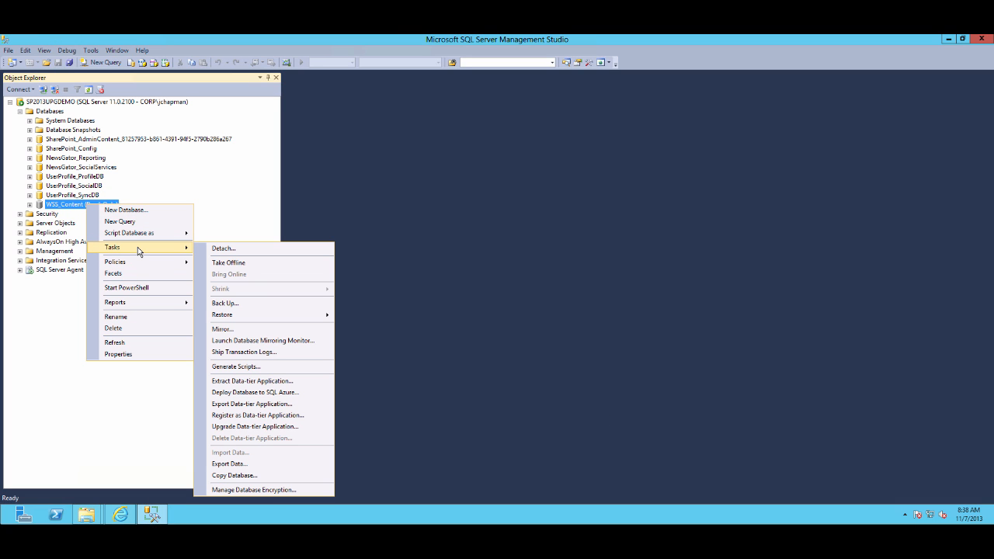
left_click(116, 354)
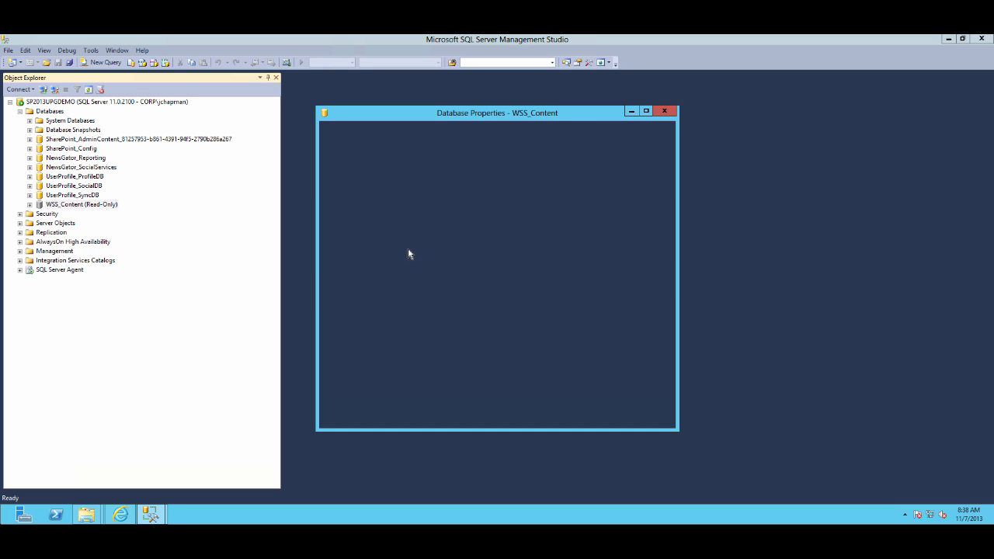
left_click(342, 159)
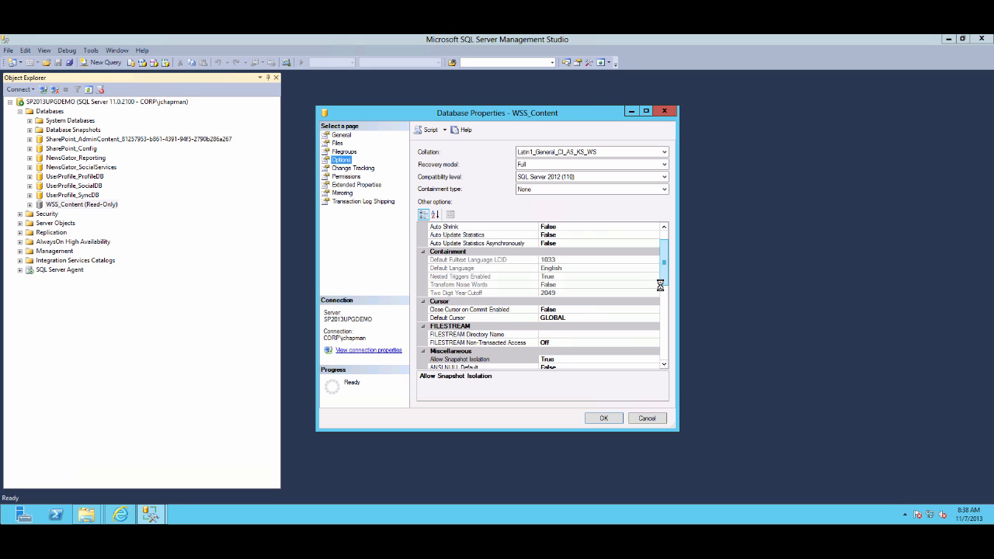
left_click_drag(666, 280, 665, 351)
scroll(665, 348, "down", 2)
left_click(658, 334)
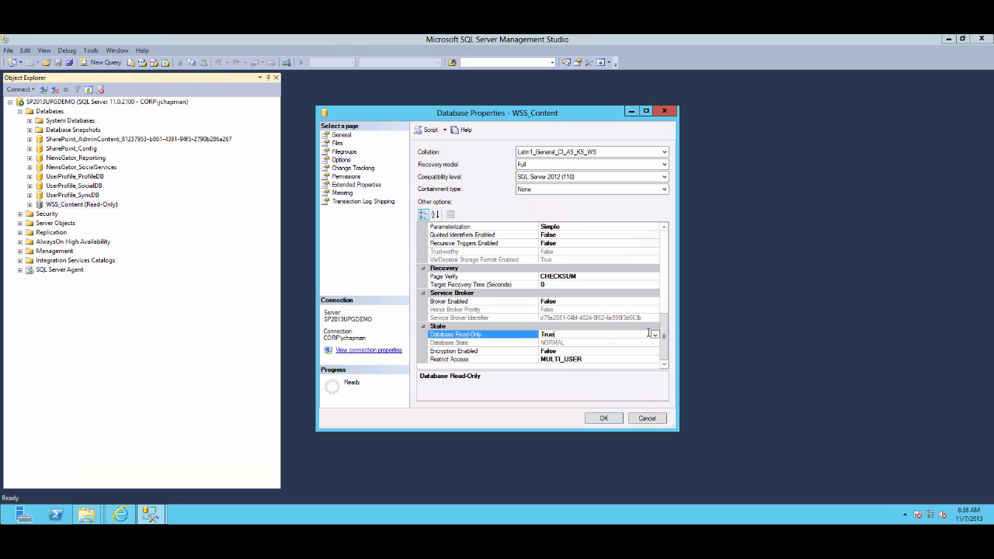
left_click(659, 336)
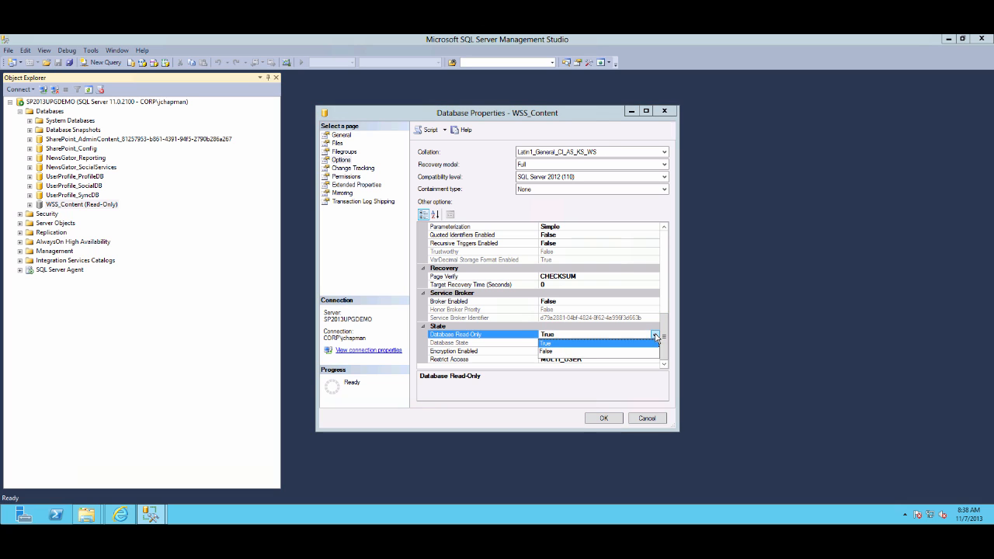
left_click(564, 351)
left_click(603, 419)
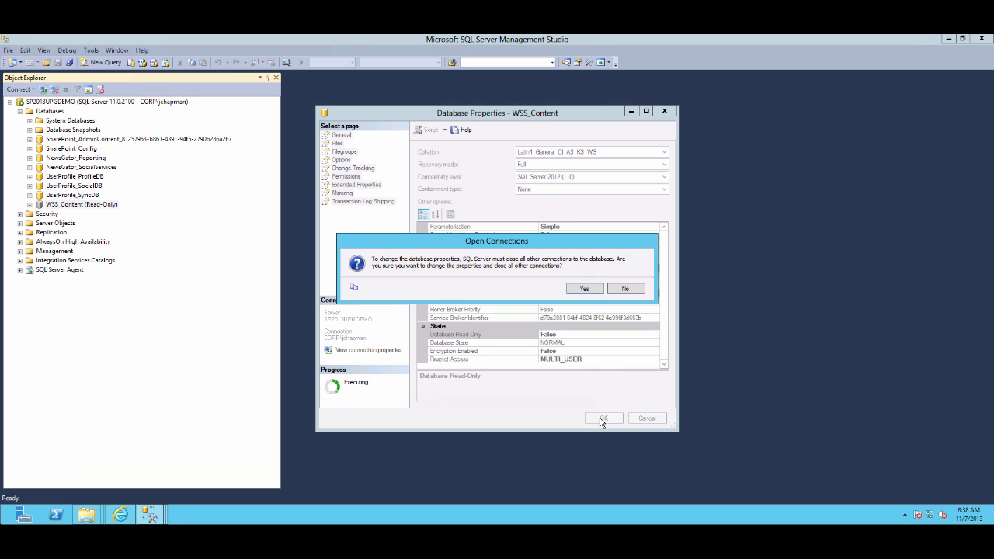
left_click(586, 292)
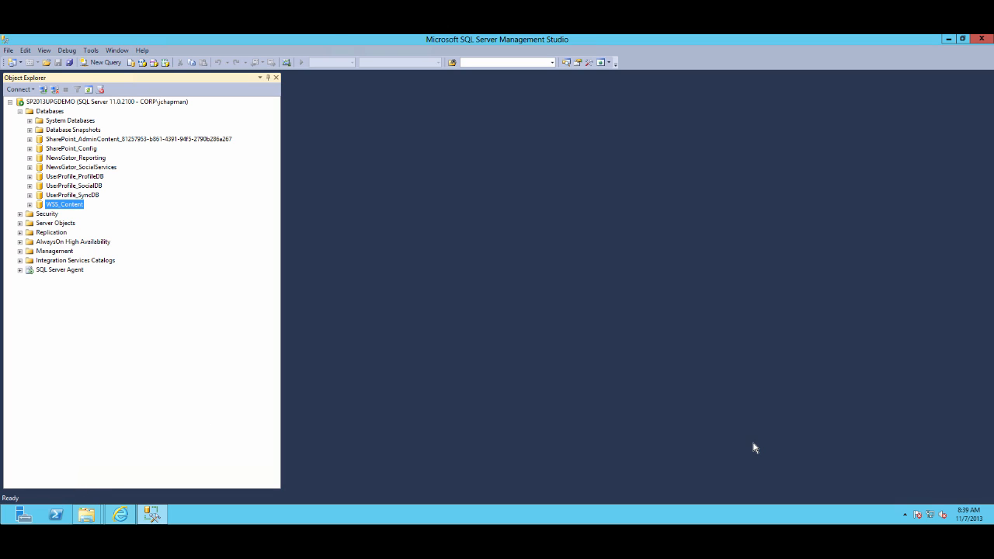
Launch the SharePoint 2013 Management Shell as administrator and move its window beside the Object Explorer
mouse_move(991, 520)
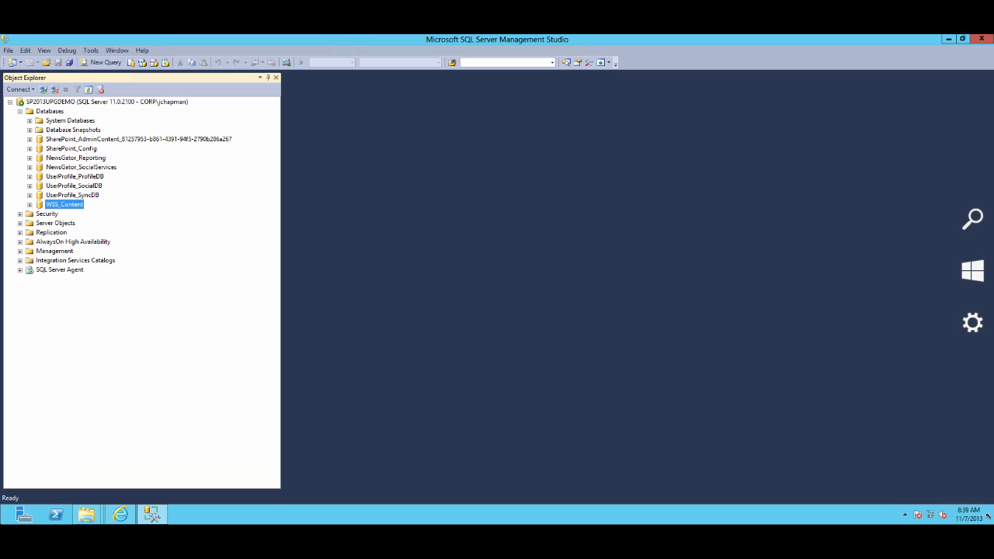
left_click(963, 291)
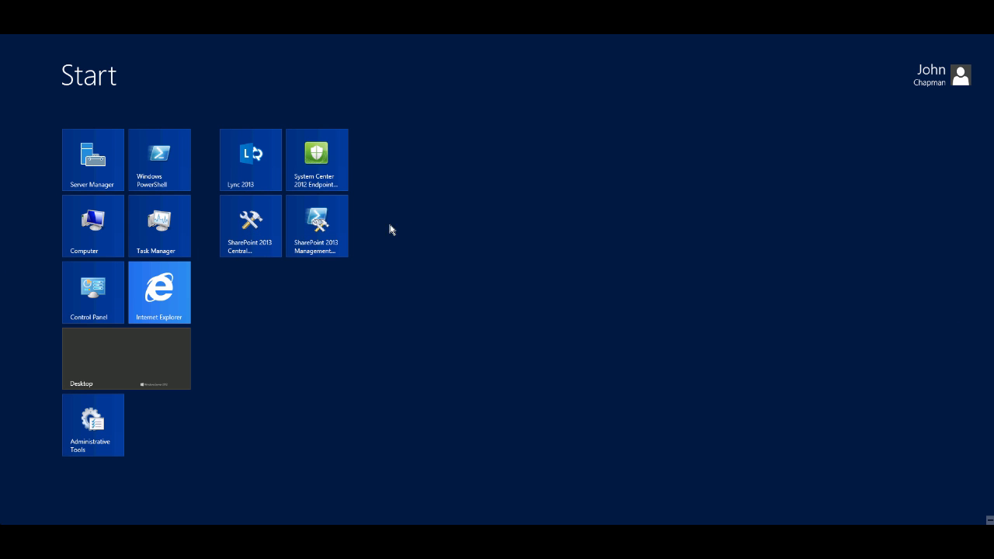
right_click(324, 231)
left_click(238, 490)
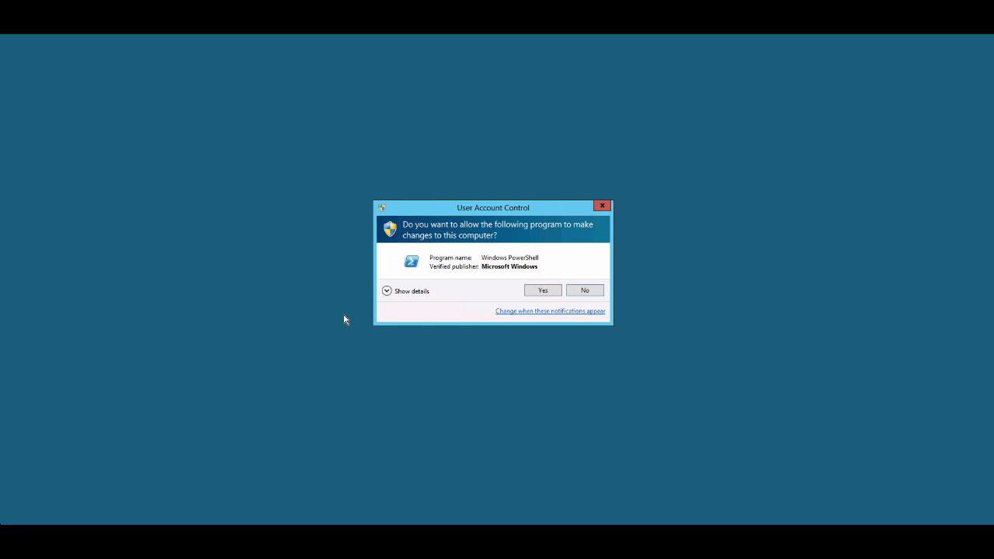
left_click(535, 293)
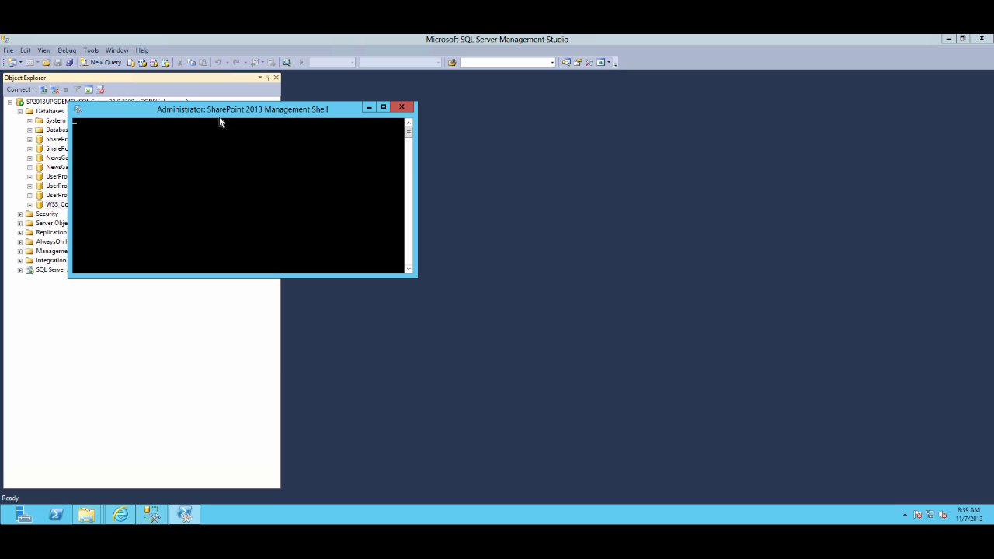
left_click_drag(211, 109, 446, 224)
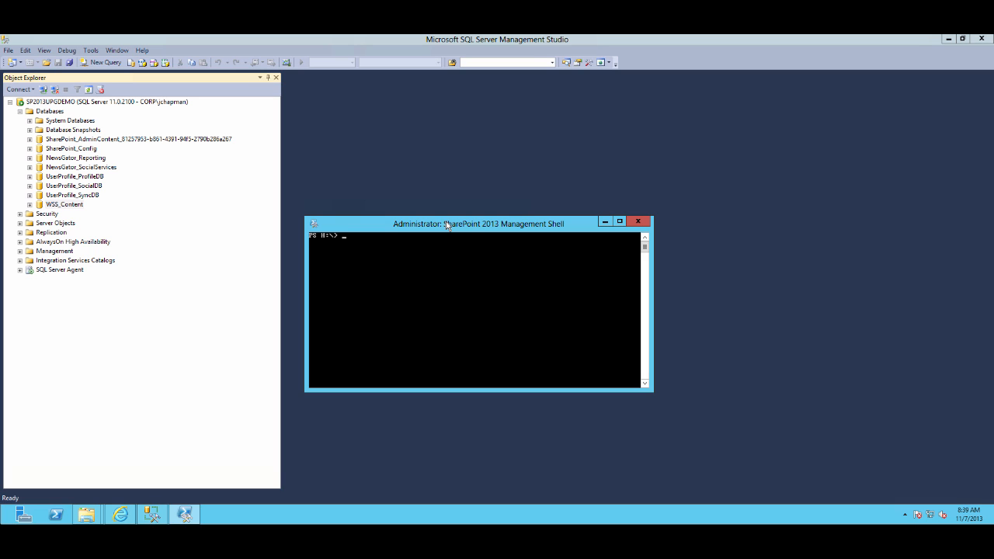
Run (Get-SPFarm).Id to retrieve the SharePoint 2013 farm's ID
type("(Get-SPFarm).Id")
key("Return")
Mark and copy the returned farm GUID from the shell output
right_click(394, 274)
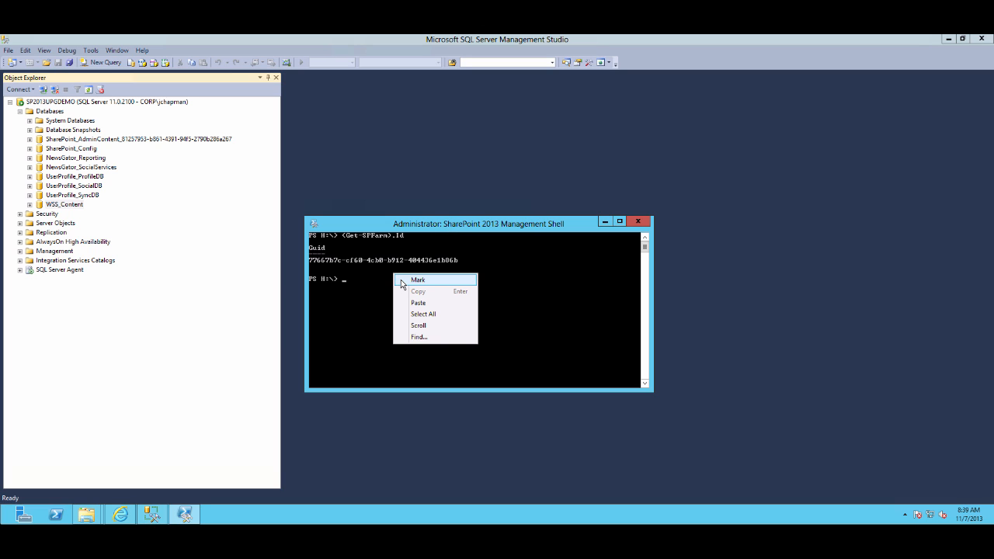
left_click(407, 284)
left_click_drag(310, 260, 457, 265)
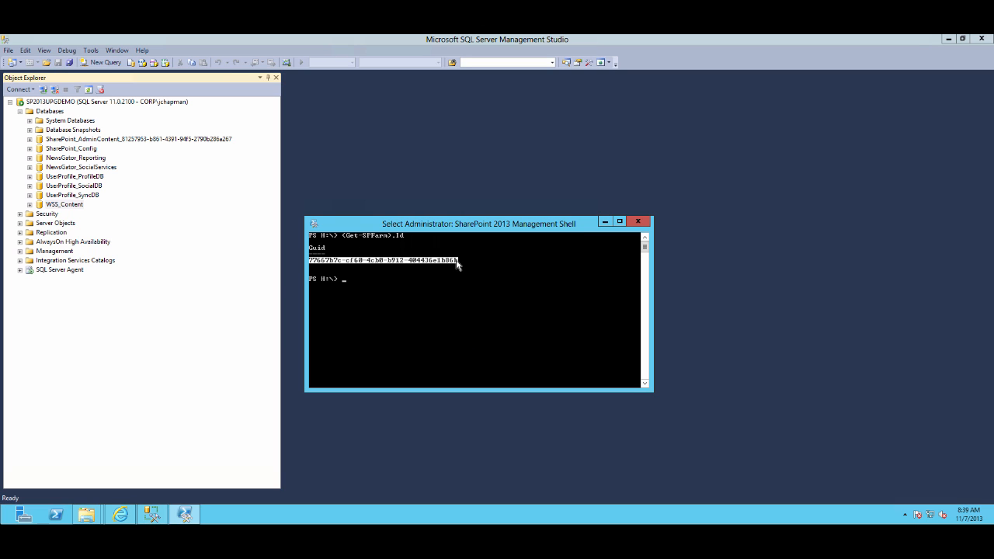
key("Return")
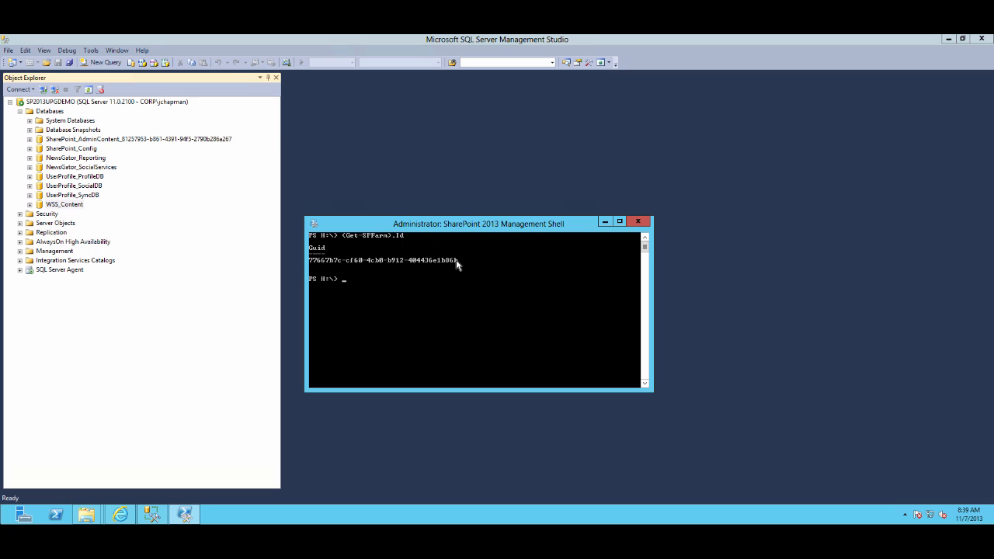
Expand the NewsGator_SocialServices tables, locate dbo.SocialGroup, and open a new query window
left_click(29, 168)
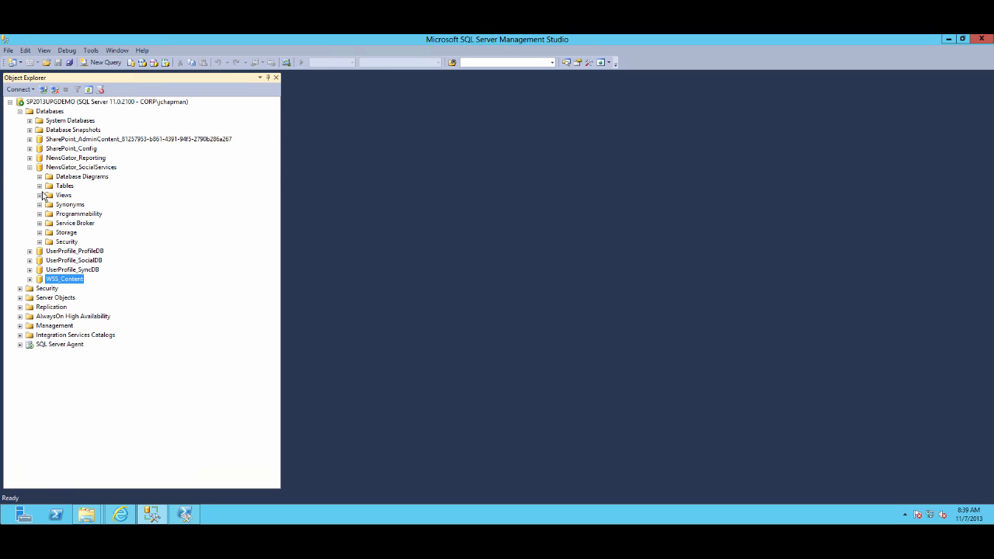
left_click(40, 186)
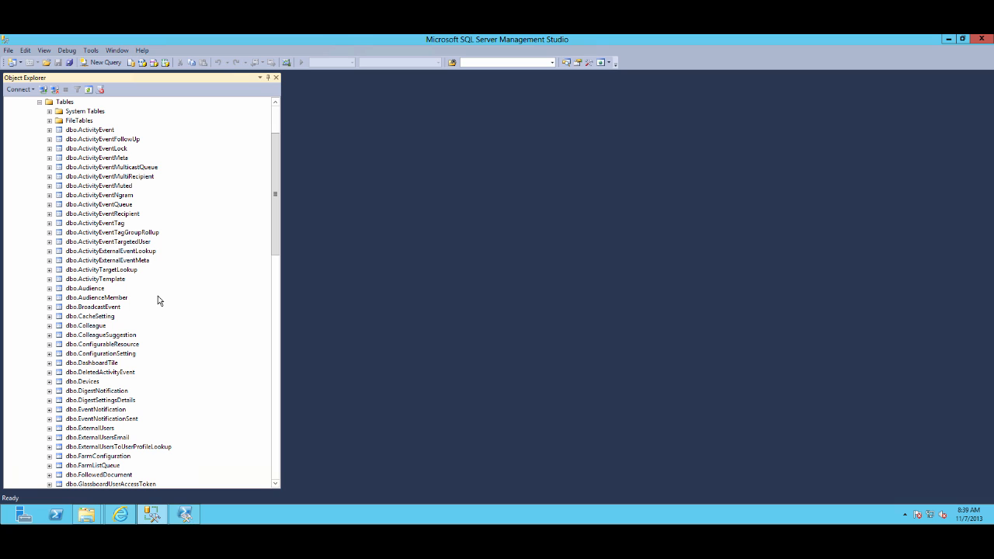
scroll(158, 297, "down", 10)
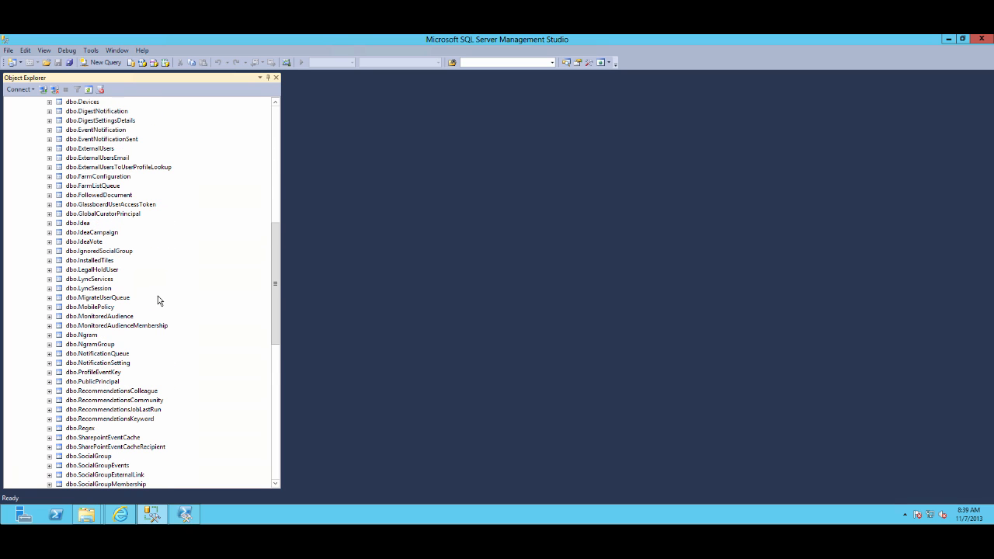
scroll(158, 300, "down", 8)
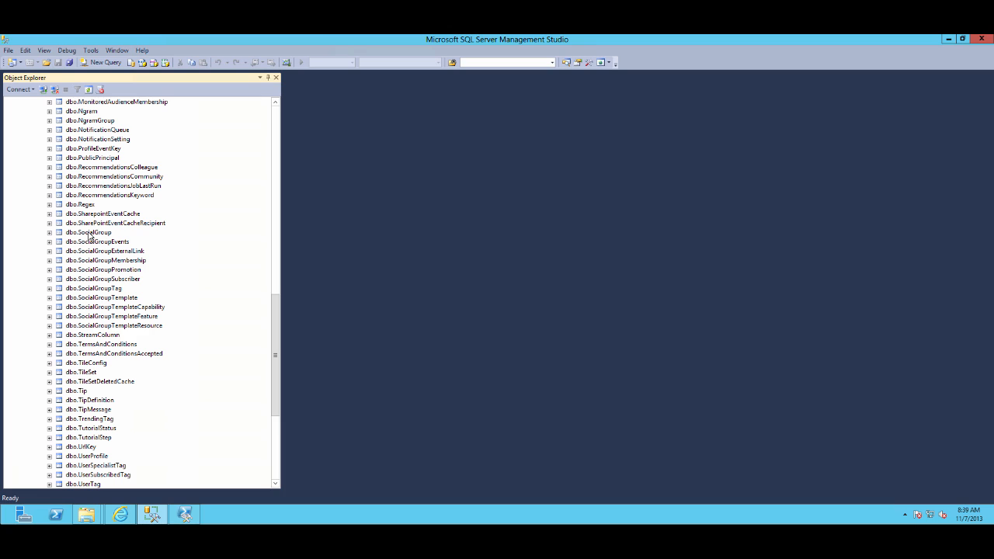
right_click(90, 233)
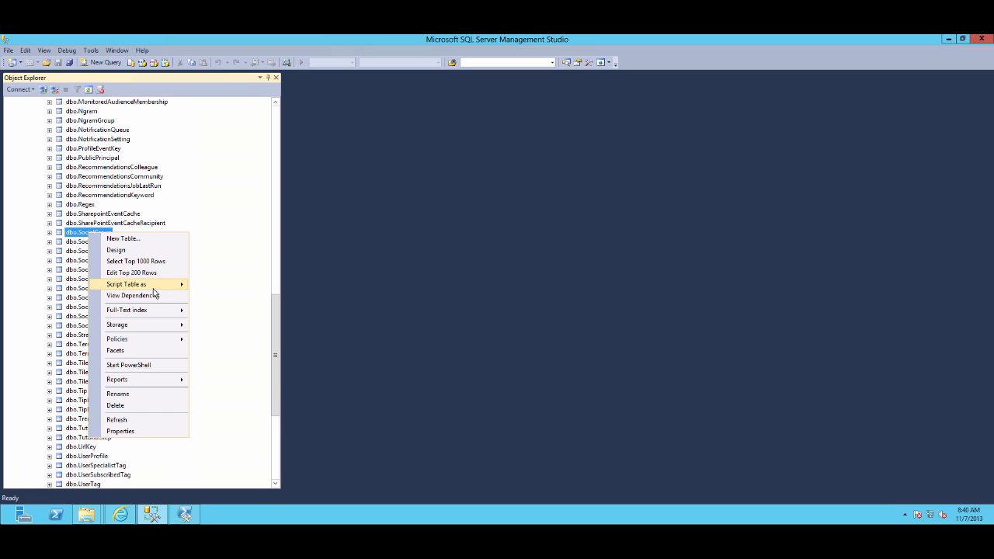
left_click(103, 62)
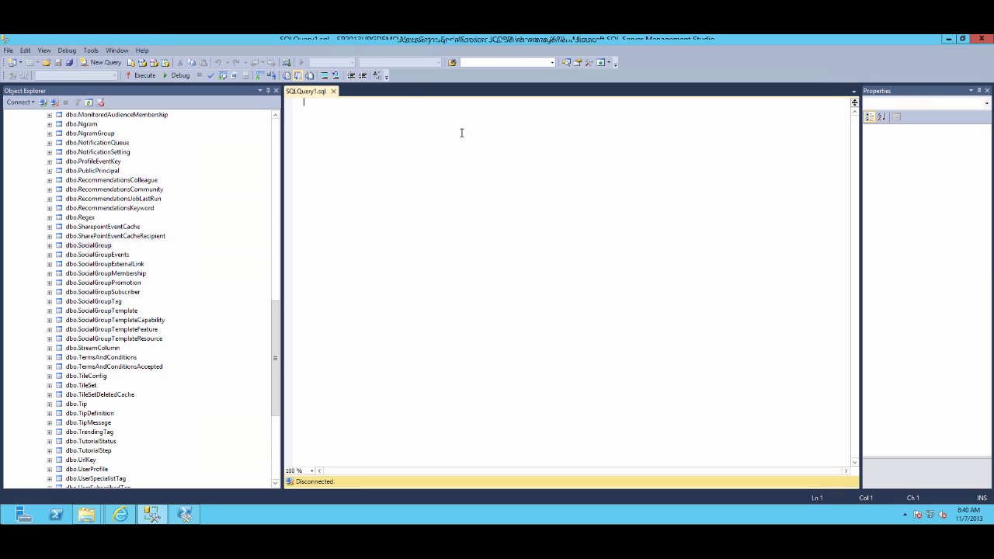
Write an UPDATE query on dbo.SocialGroup that sets FarmId to the copied farm GUID in quotes
type("UPDATE dbo.So")
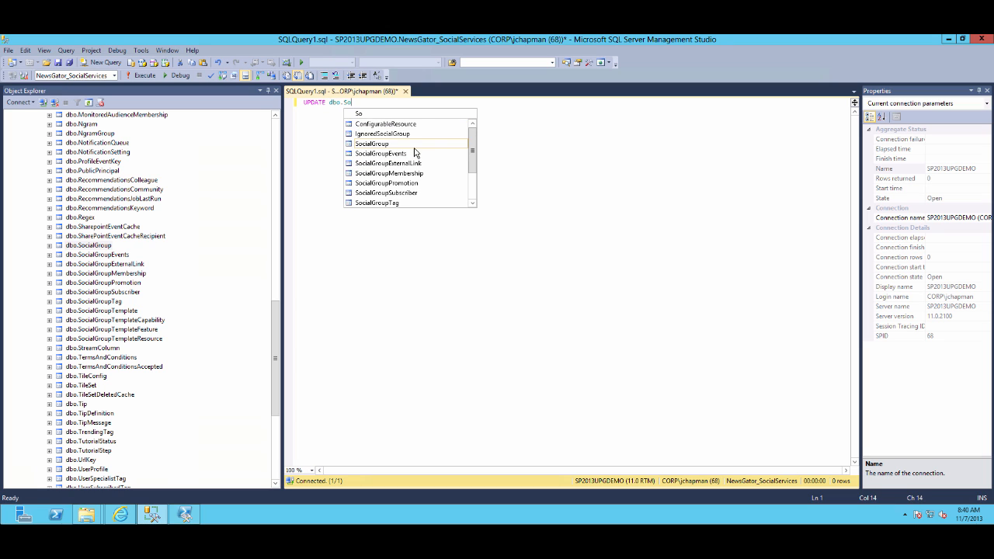
type("cialGrouy")
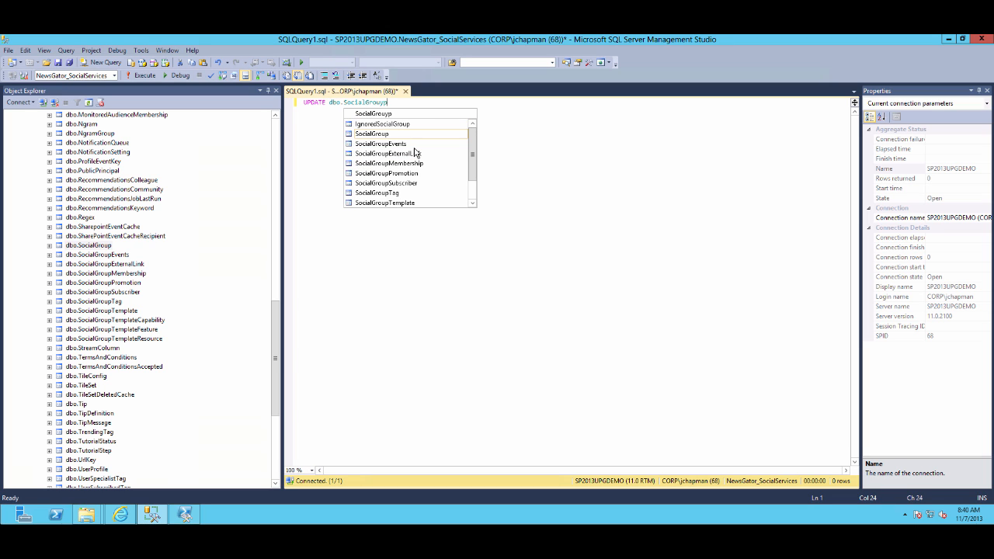
type("p")
key("Escape")
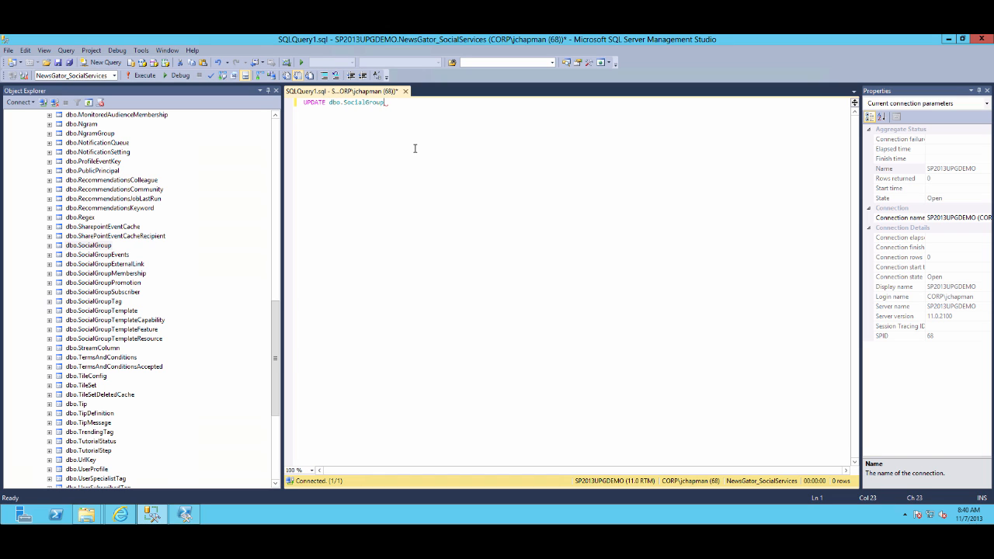
key("Return")
type("SET F")
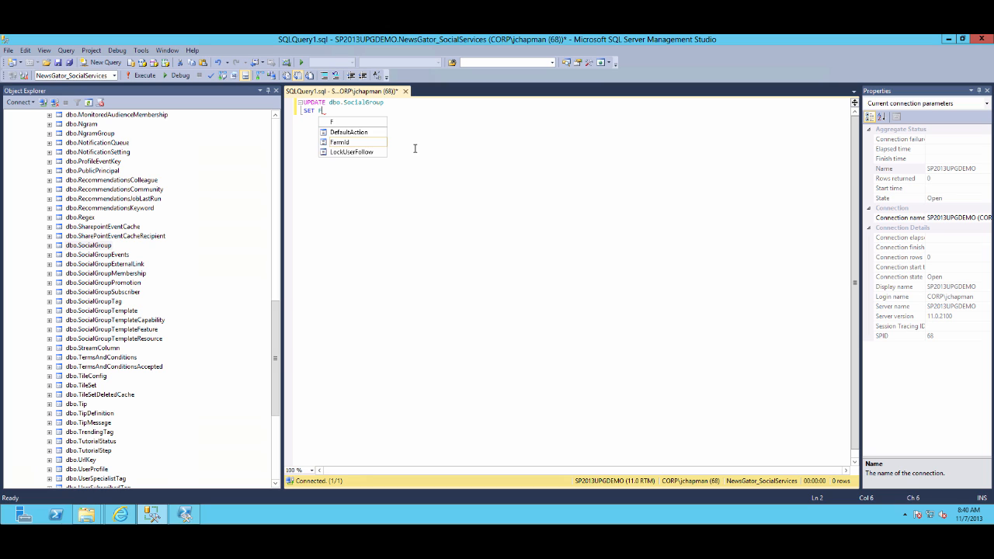
type("armId = '")
type("77067b7c-cf60-4cb0-b912-404436e1b865")
type("'")
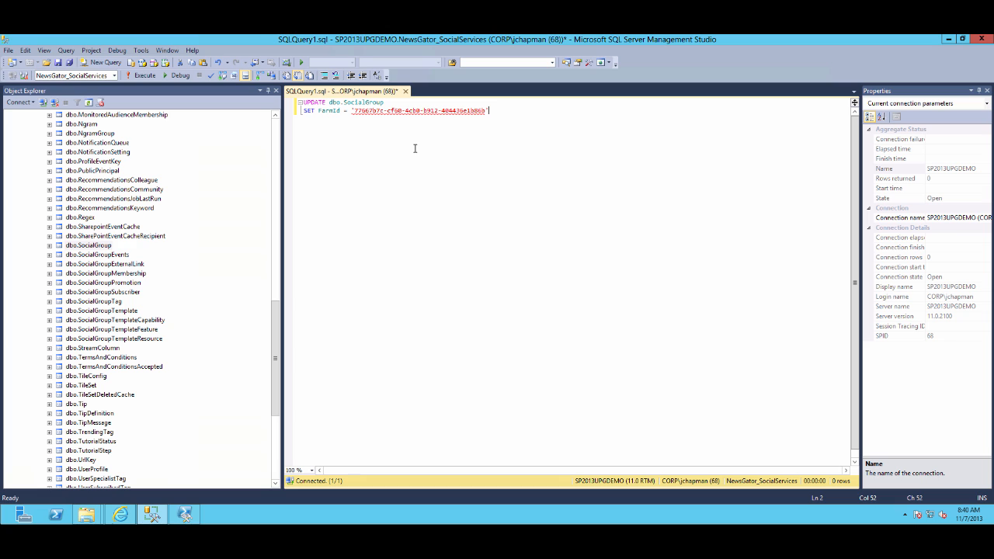
Select the top 1000 rows of the dbo.SocialGroup table
right_click(78, 247)
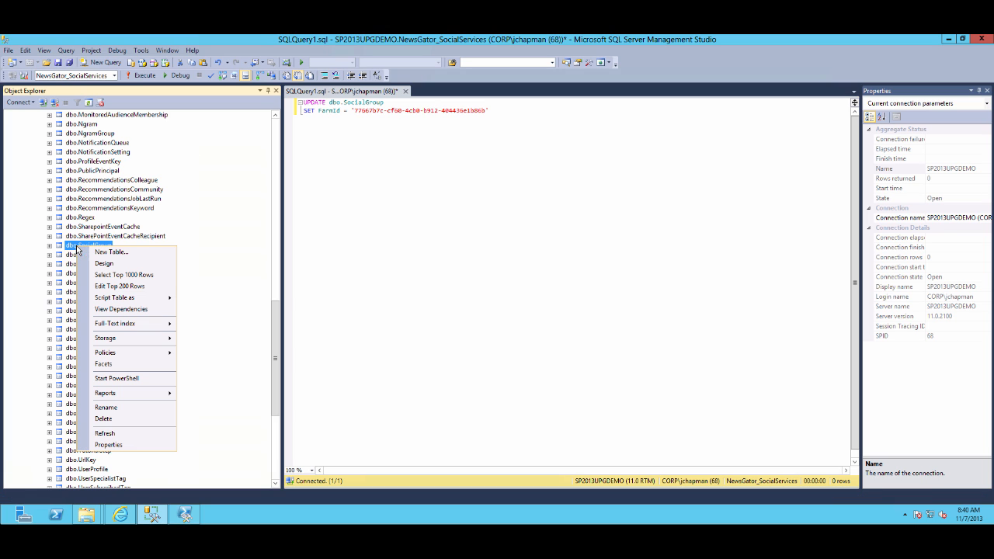
left_click(137, 278)
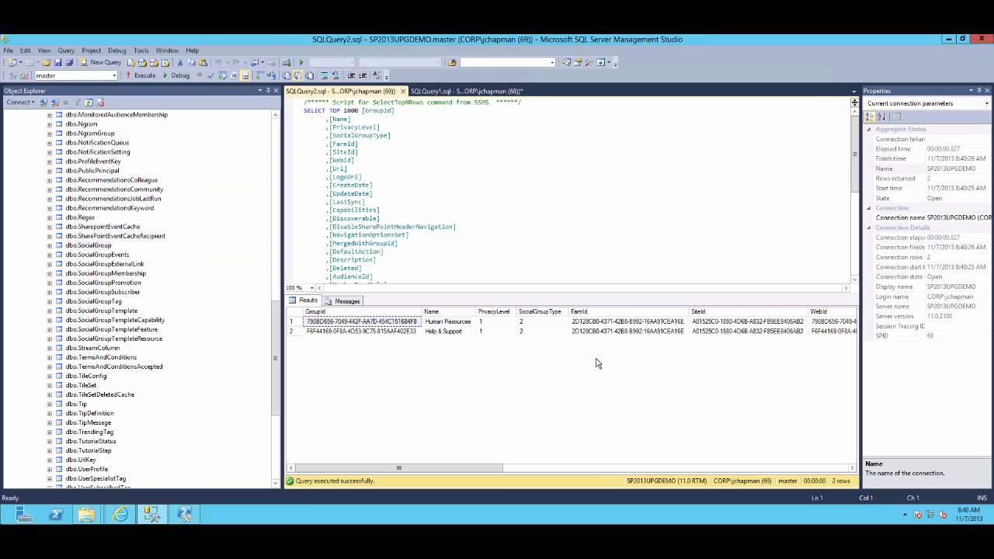
Add a WHERE clause matching FarmId to the old farm GUID from the SocialGroup results, and execute the update
left_click(613, 323)
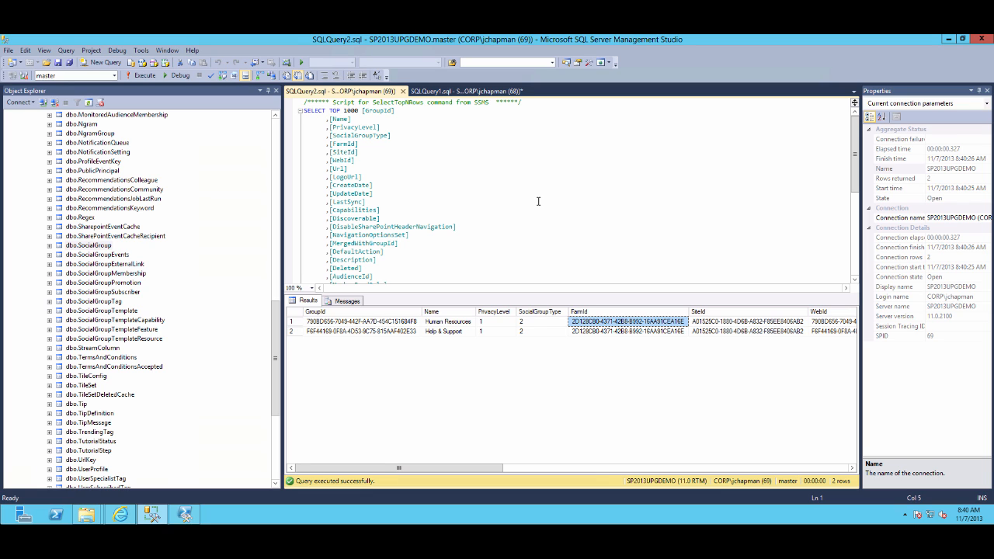
left_click(455, 92)
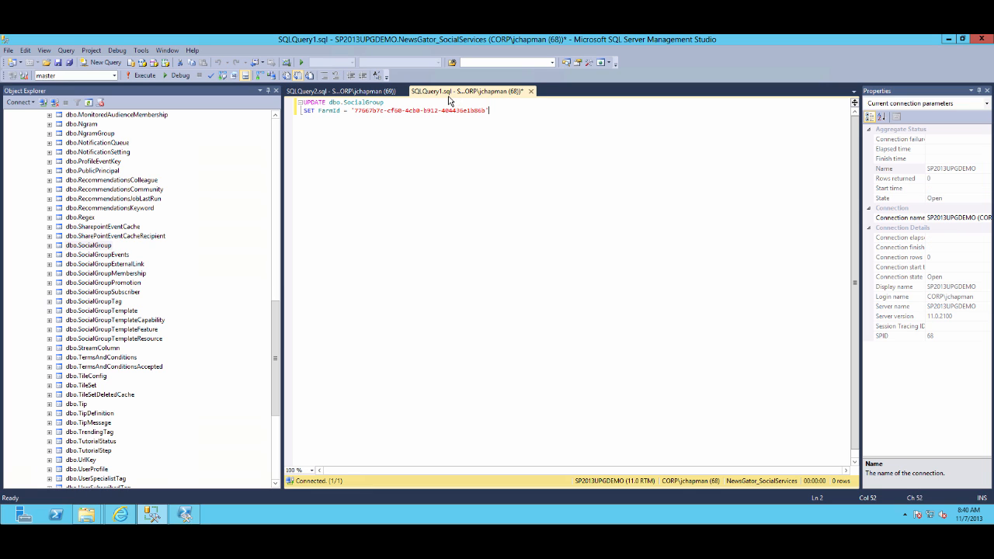
key("Return")
type("W")
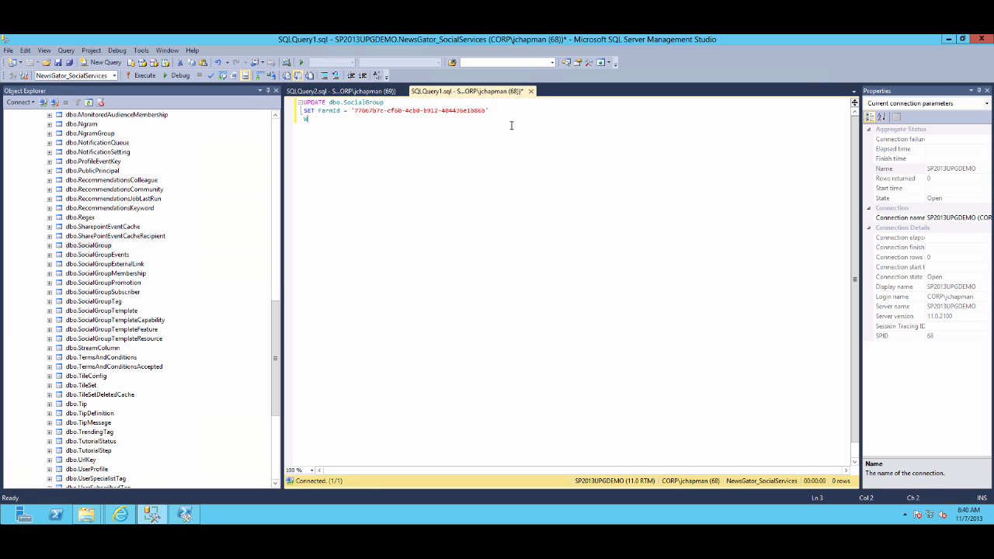
type("HERE Farm")
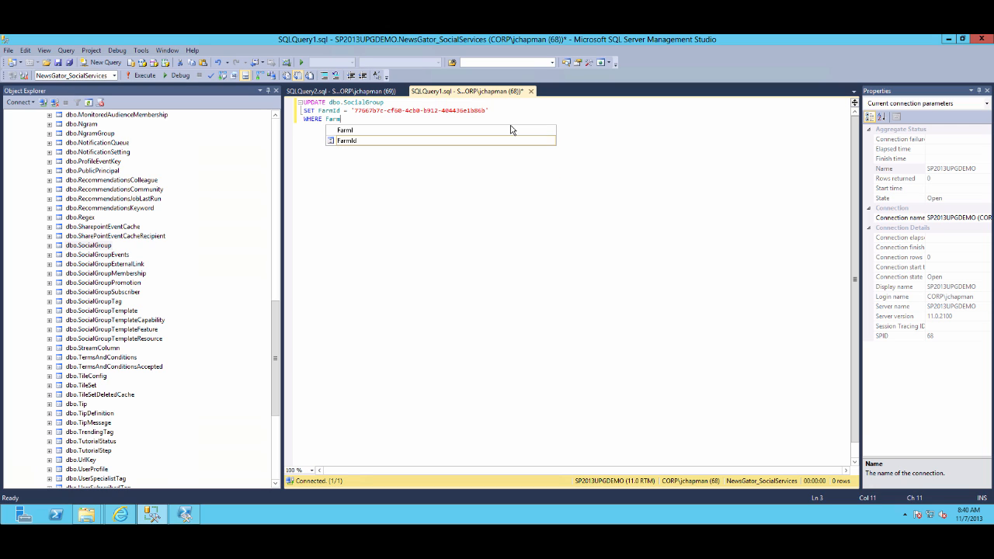
type("Id = '")
type("2D128C80-4371-42B8-B992-16AA91CEA16E")
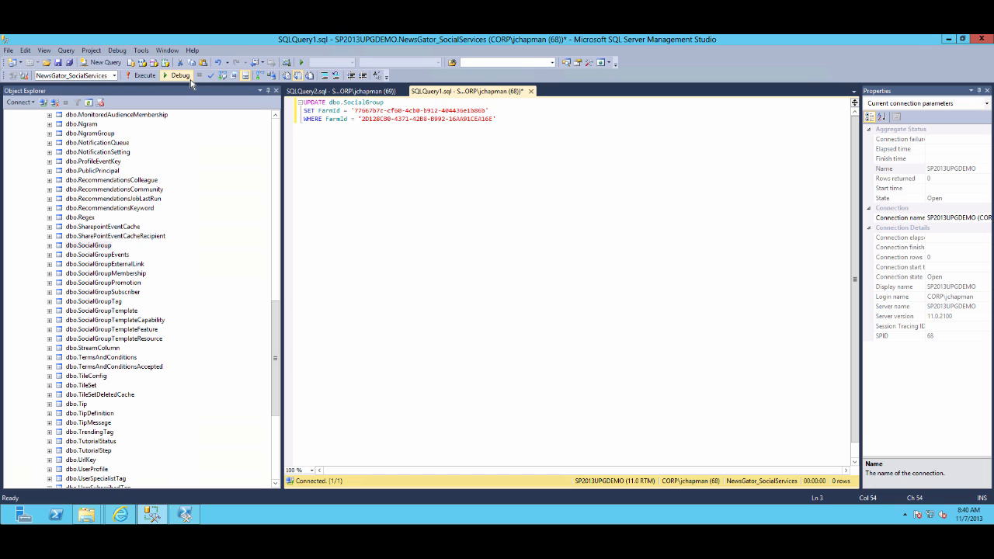
left_click(145, 76)
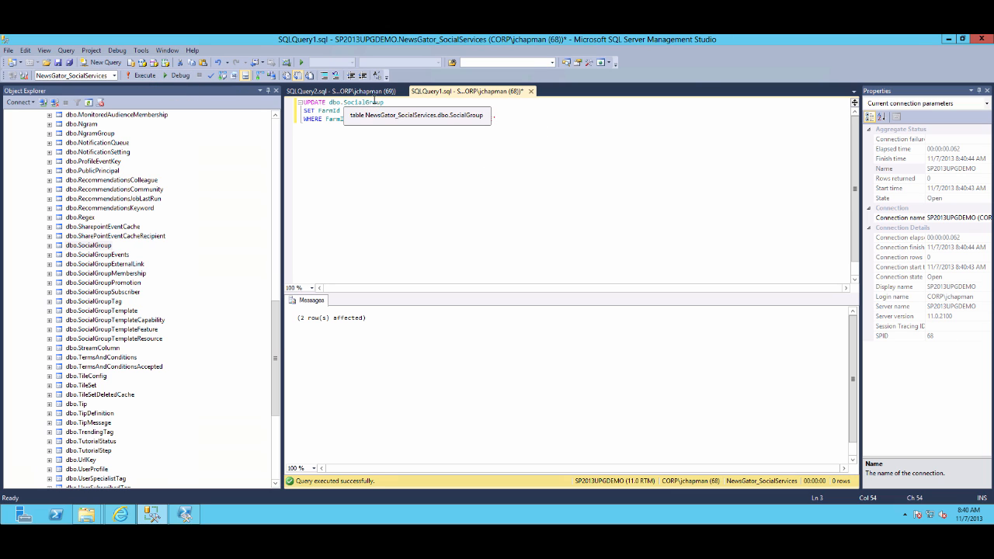
Change the updated table to dbo.FarmConfiguration and execute the same update query
left_click_drag(385, 102, 341, 102)
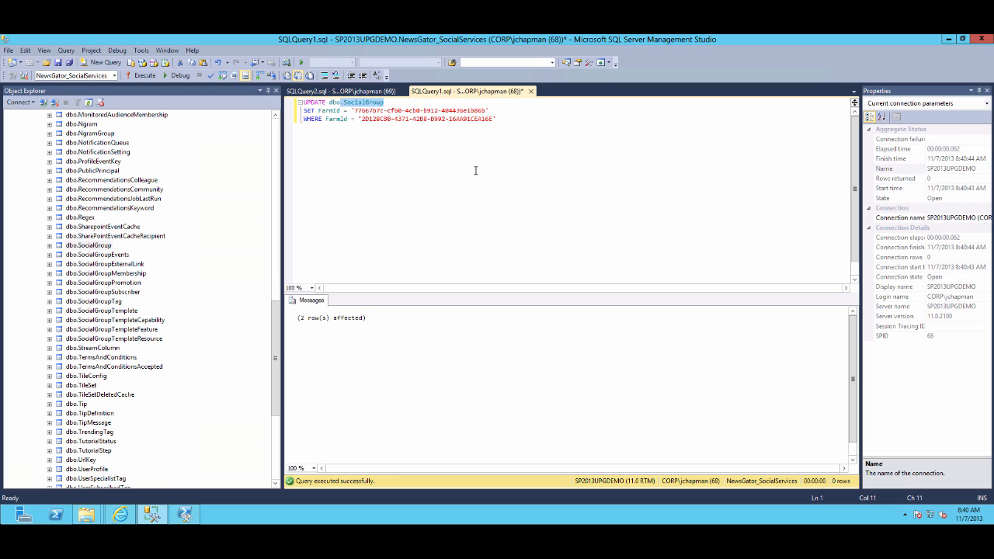
type(".FarmCon")
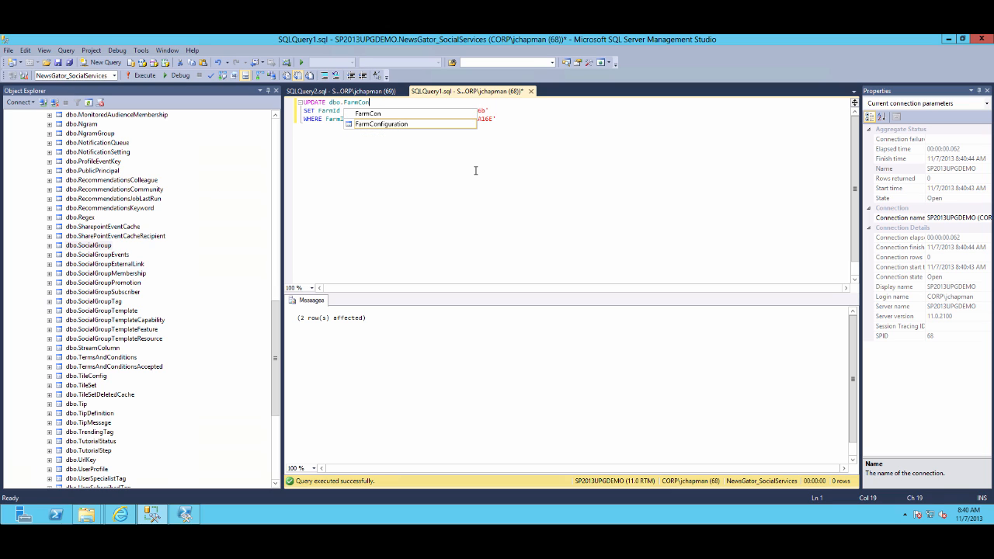
key("Tab")
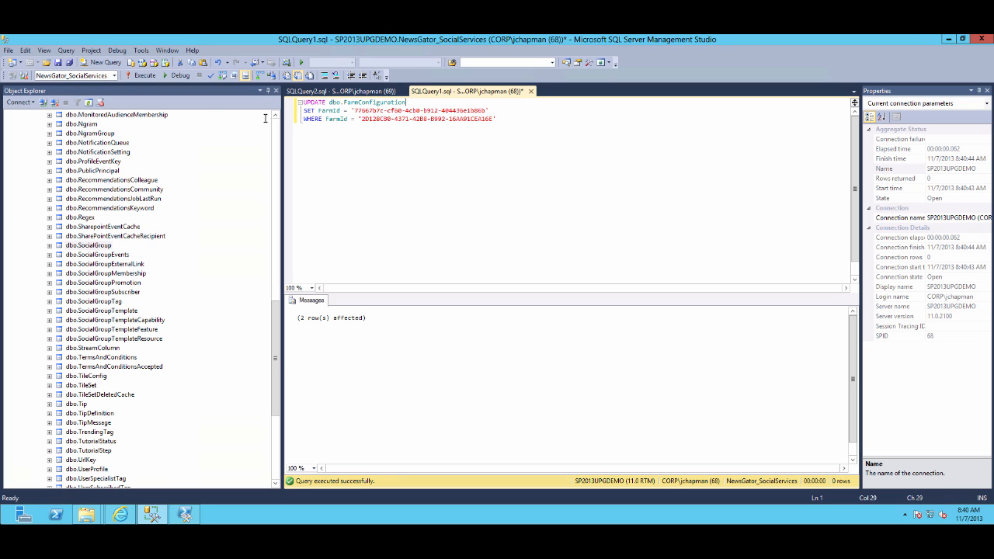
left_click(142, 75)
Close both query windows and collapse the NewsGator_SocialServices database in the object tree
left_click(533, 92)
left_click(540, 335)
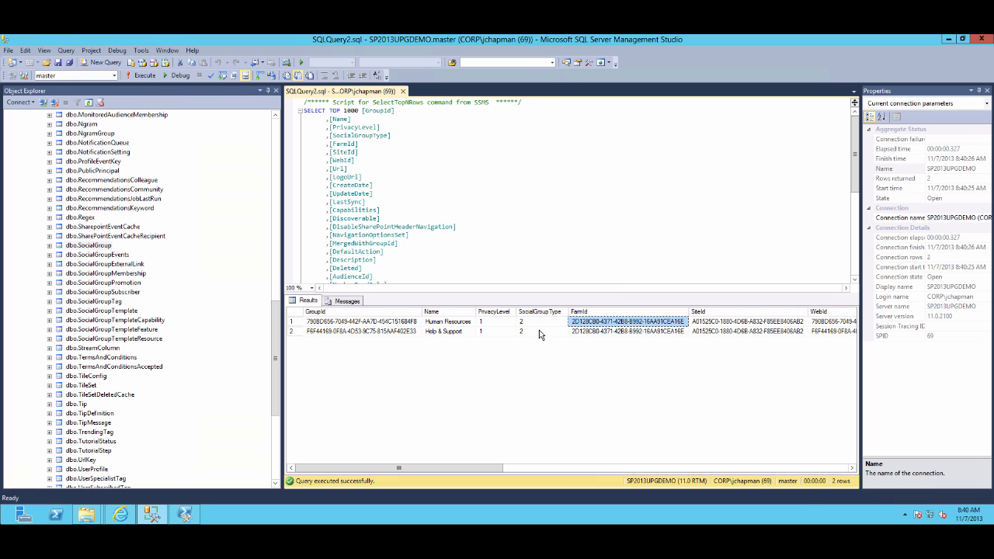
left_click(402, 90)
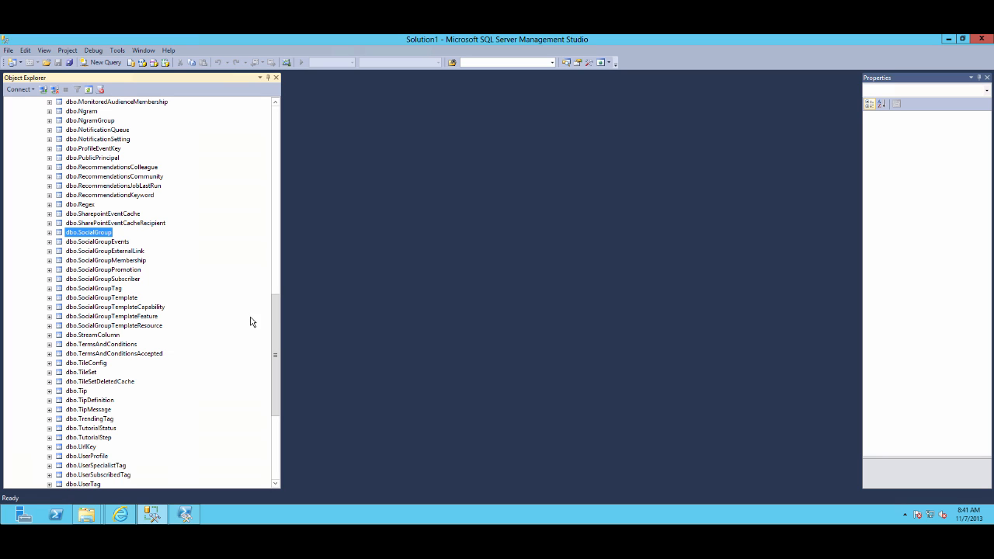
left_click_drag(275, 321, 233, 123)
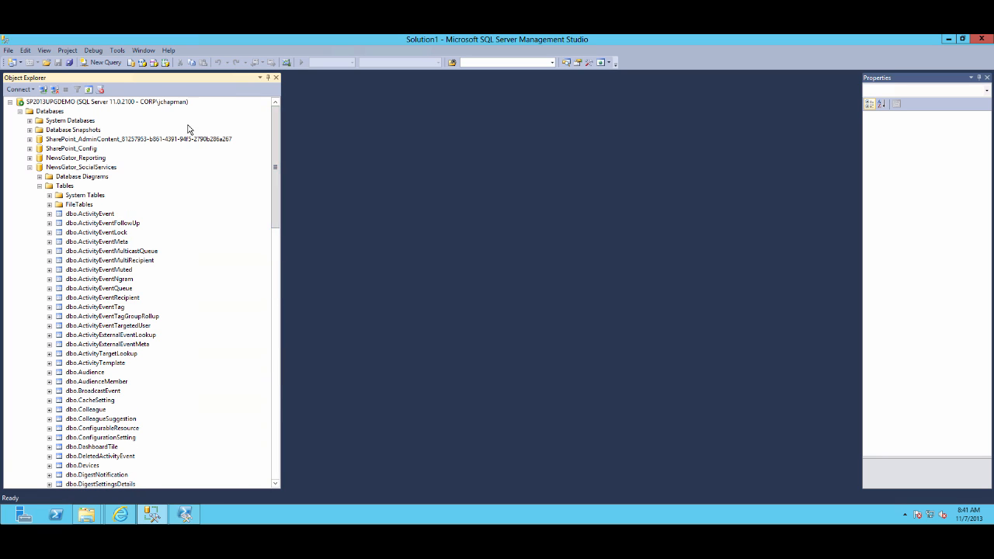
left_click(31, 167)
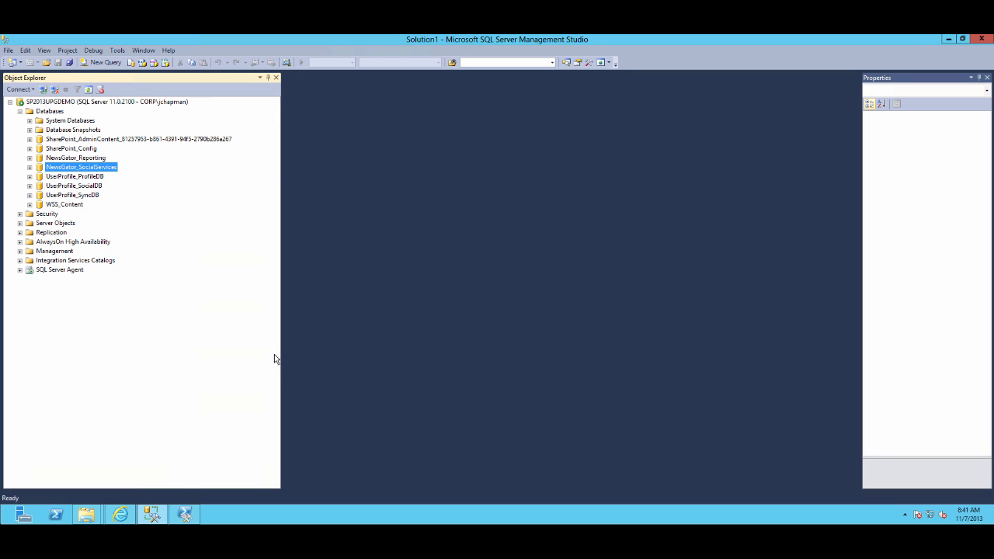
Switch to the SharePoint 2013 Management Shell and try assigning $appPool the "SharePoint Web Services Default" application pool
left_click(185, 514)
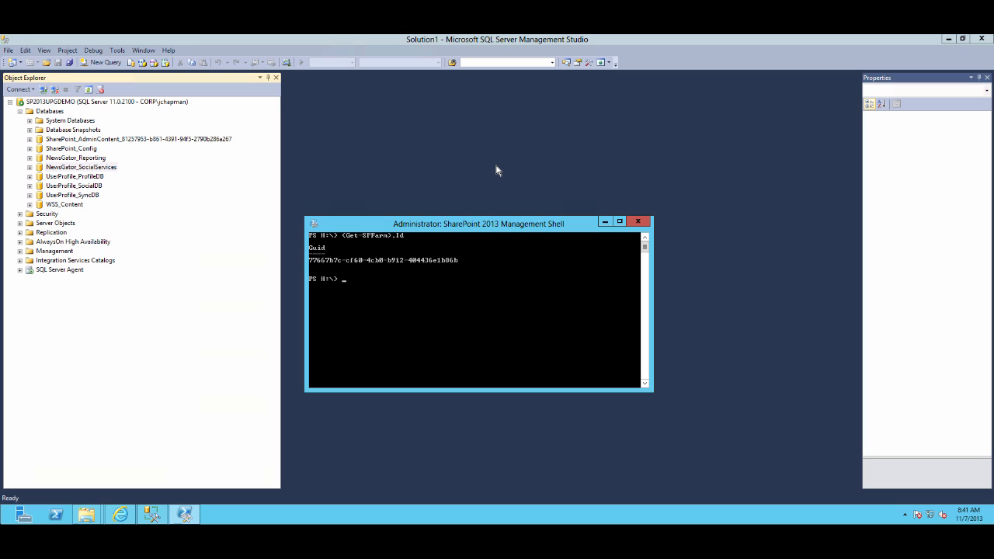
type("$app")
type("pplicationPool \"SharePoint Web Services Default")
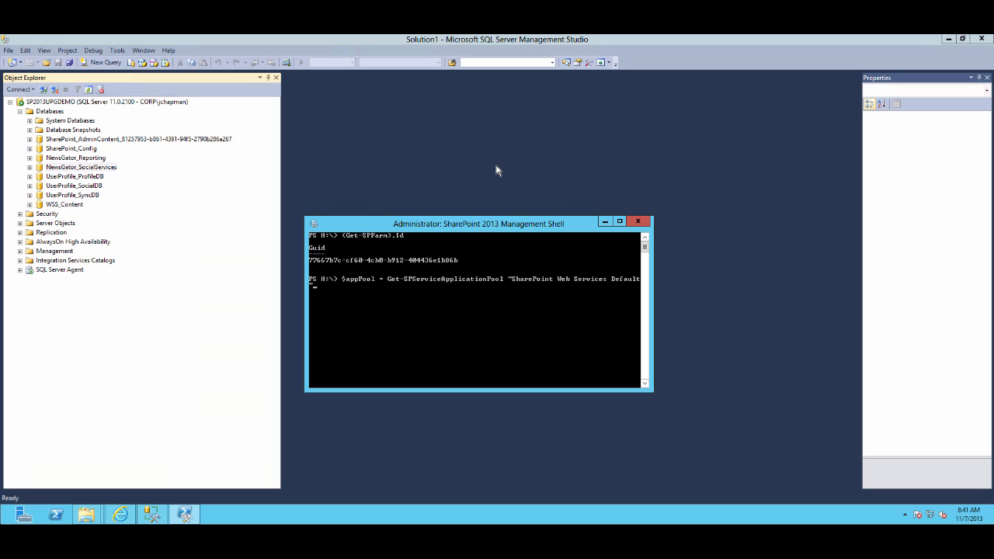
key("Return")
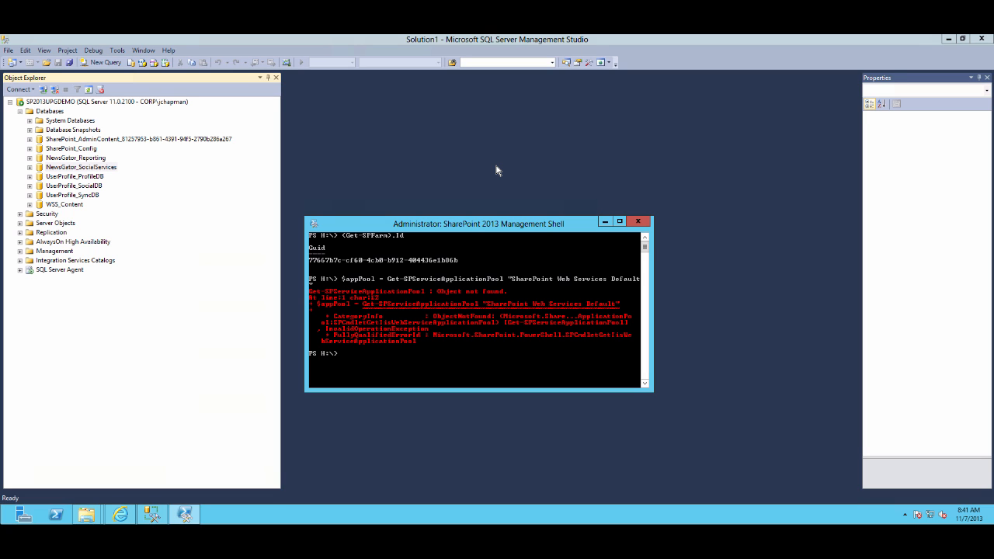
Retry the $appPool assignment with the pool name "SharePoint Web Services default"
key("Up")
key("Up")
key("Down")
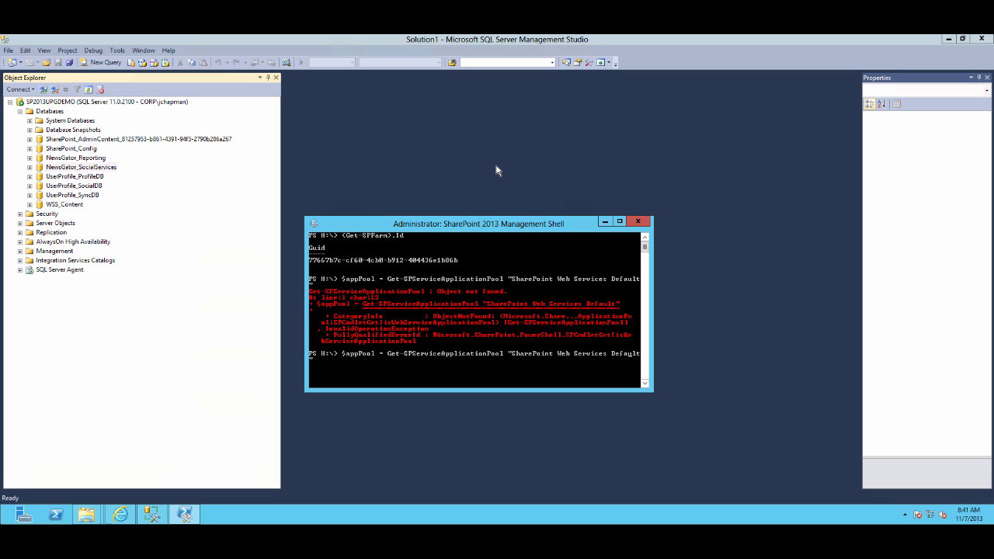
key("Delete")
type("d")
key("Return")
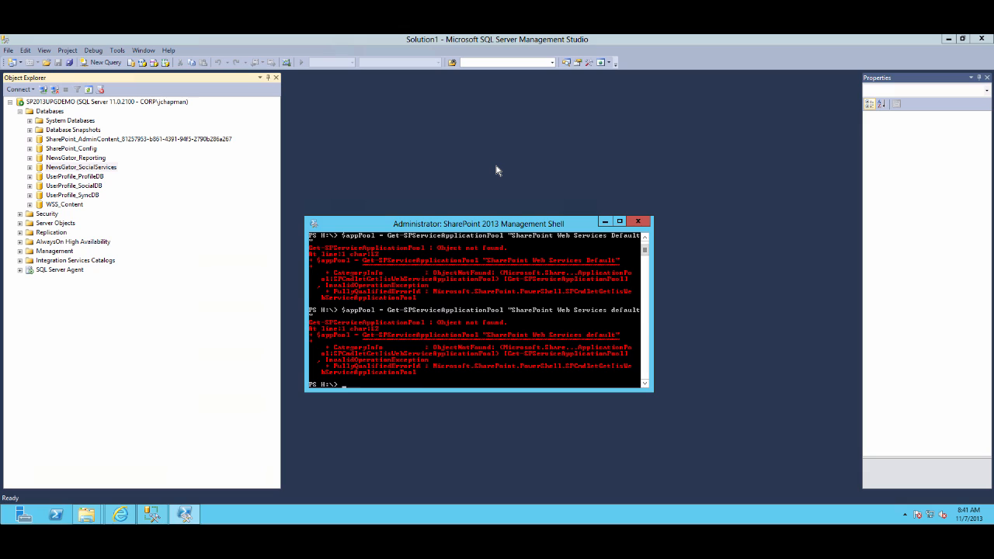
List the existing service application pools with Get-SPServiceApplicationPool
type("Get-SPServiceApplicationPool")
key("Return")
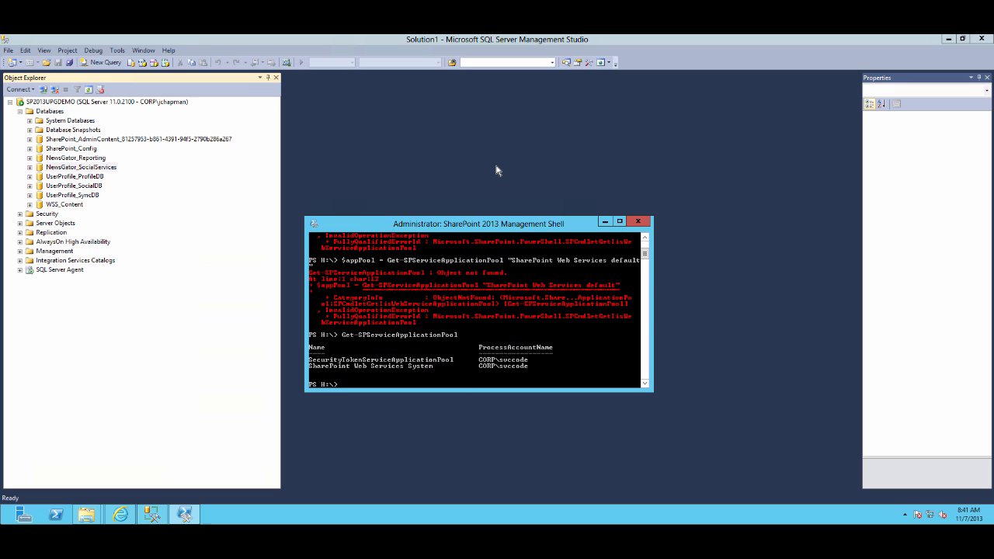
Assign $appPool the "SharePoint Web Services System" service application pool
key("Up")
key("Up")
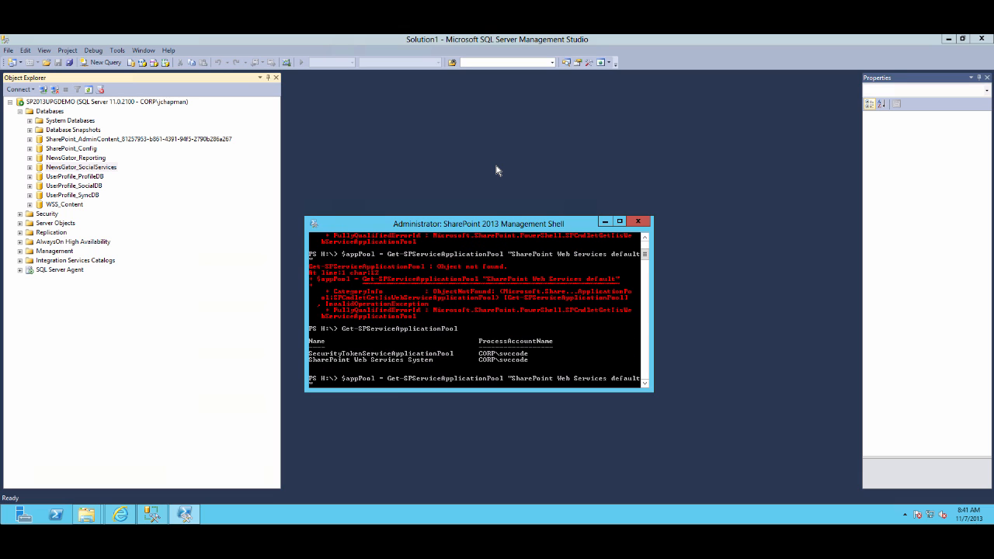
key("BackSpace")
key("BackSpace")
key("BackSpace")
key("BackSpace")
key("BackSpace")
key("BackSpace")
key("BackSpace")
key("BackSpace")
type("System\"")
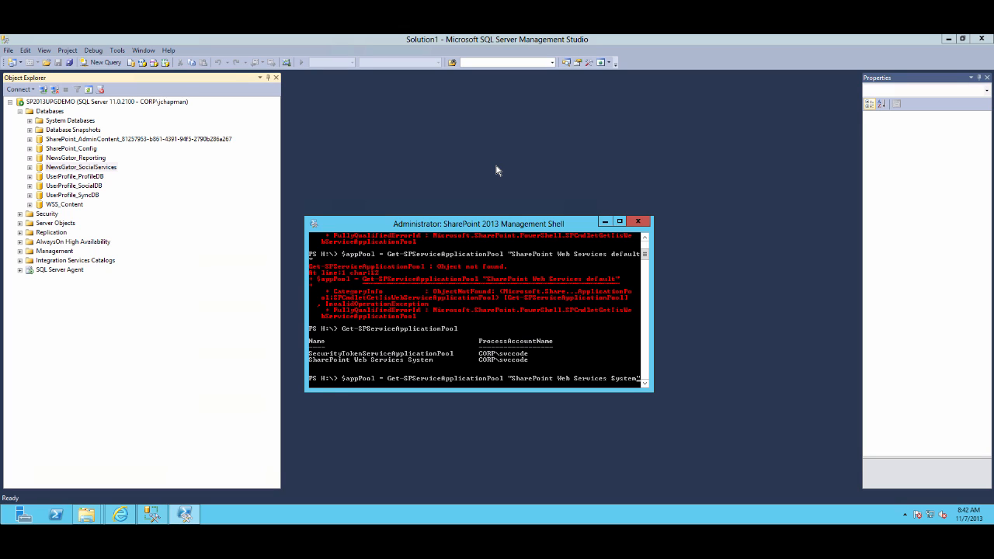
key("Return")
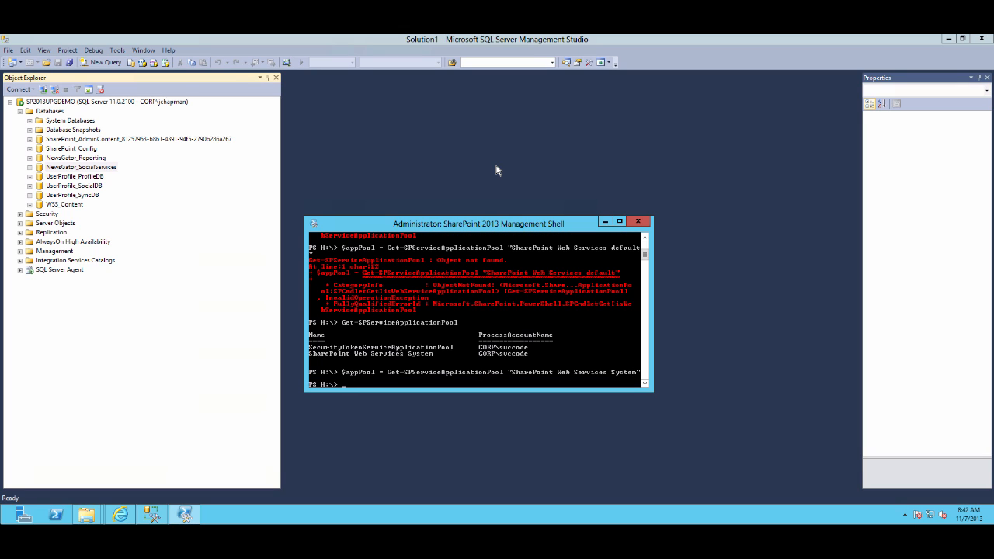
Create "User Profile Service Application" as $upa on $appPool with databases UserProfile_ProfileDB, UserProfile_SocialDB and UserProfile_SyncDB
type("$upa = New-SPProfileServiceApplication")
type("-Name")
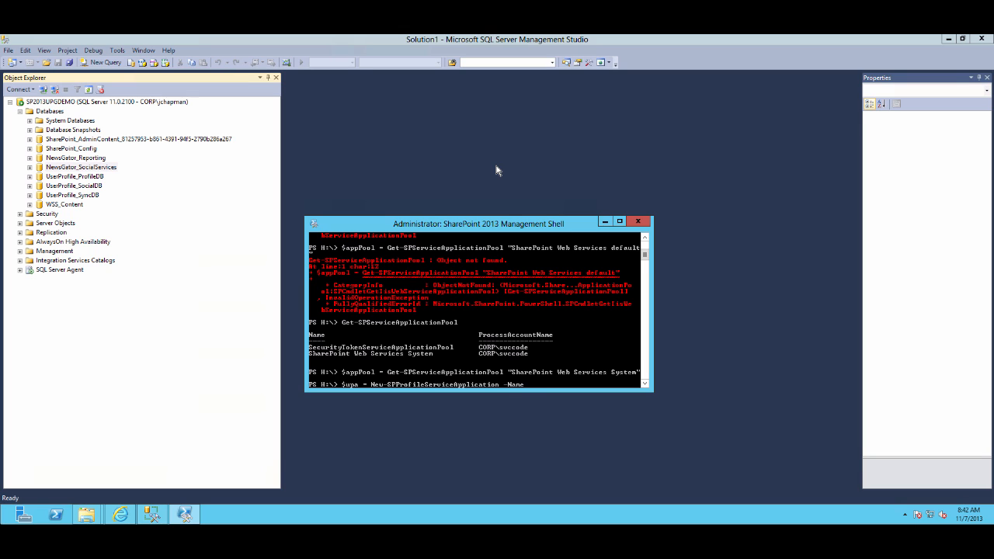
type(" \"User Profile Service Application")
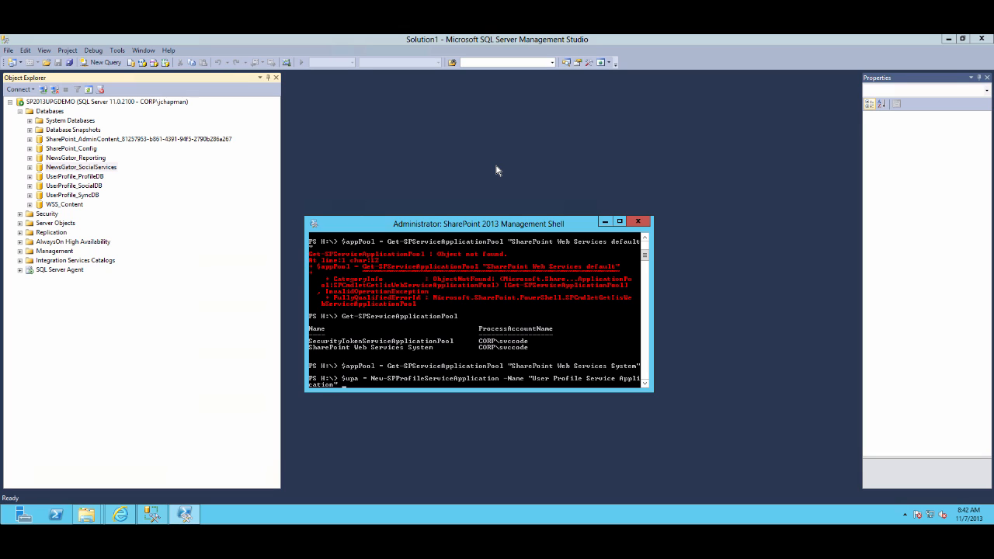
type("\" -Application $appPool -ProfileDBName \"UserProfile")
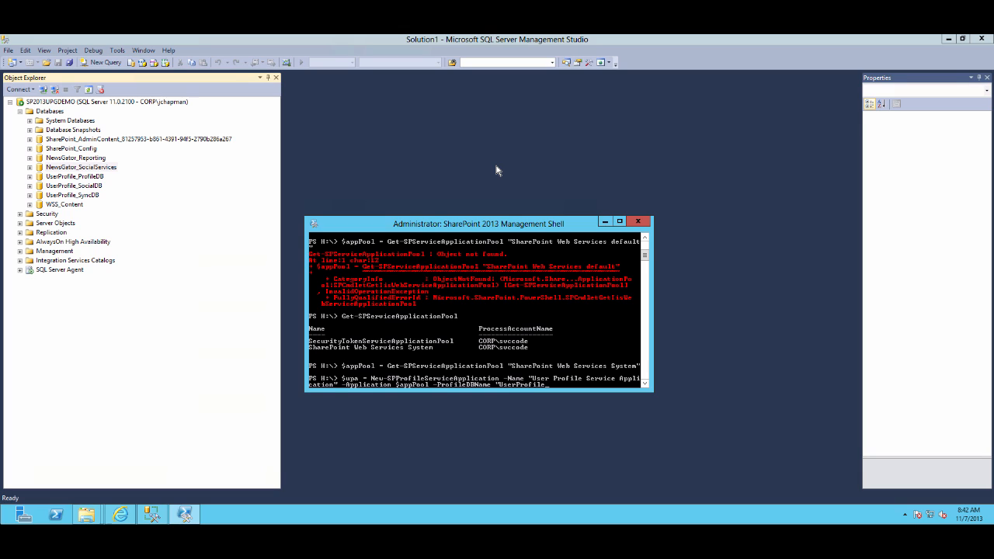
type("_Profile_")
type("DB\" -SocialDBName")
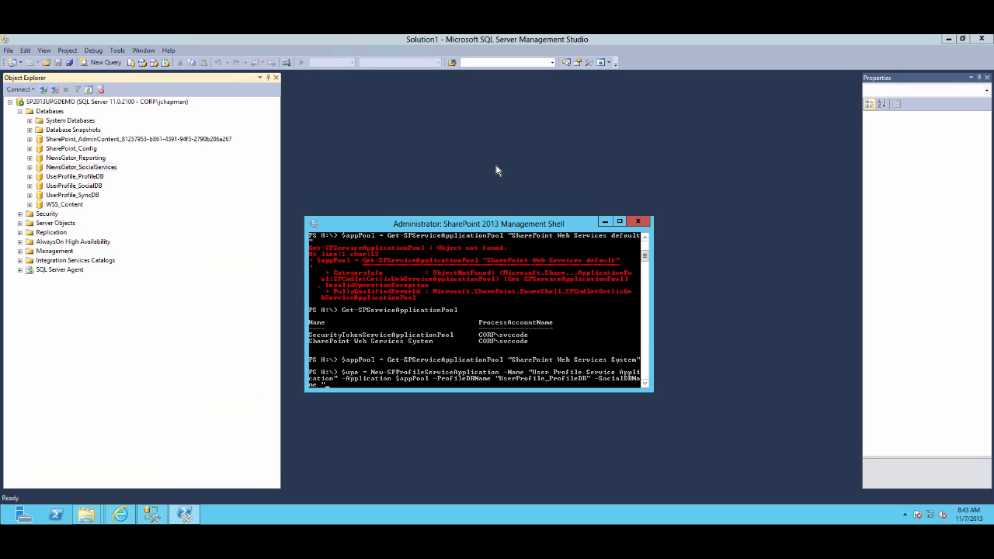
type("UserProfile_SocialDB\" -ProfileSyncDBName")
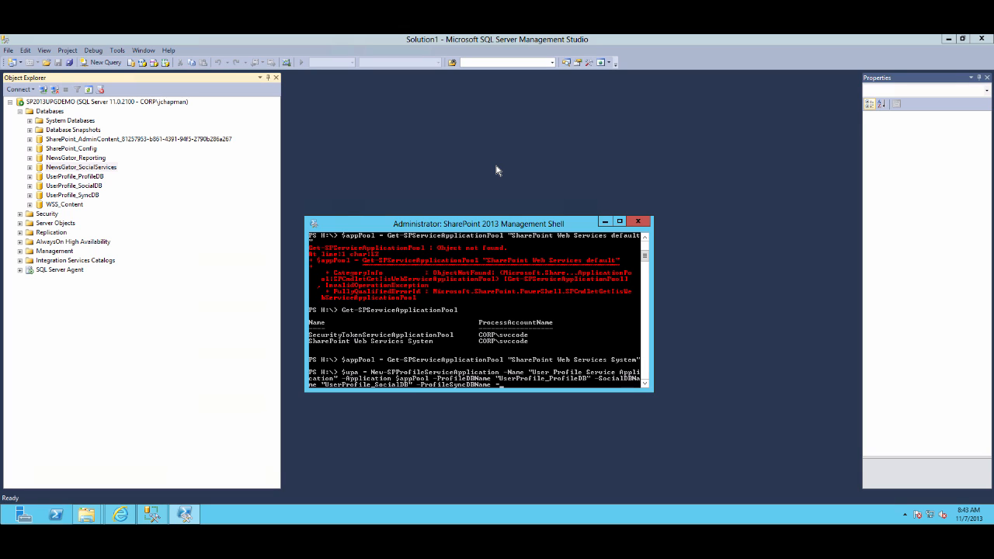
type(" \"UserProfile_SyncDB\"")
key("Return")
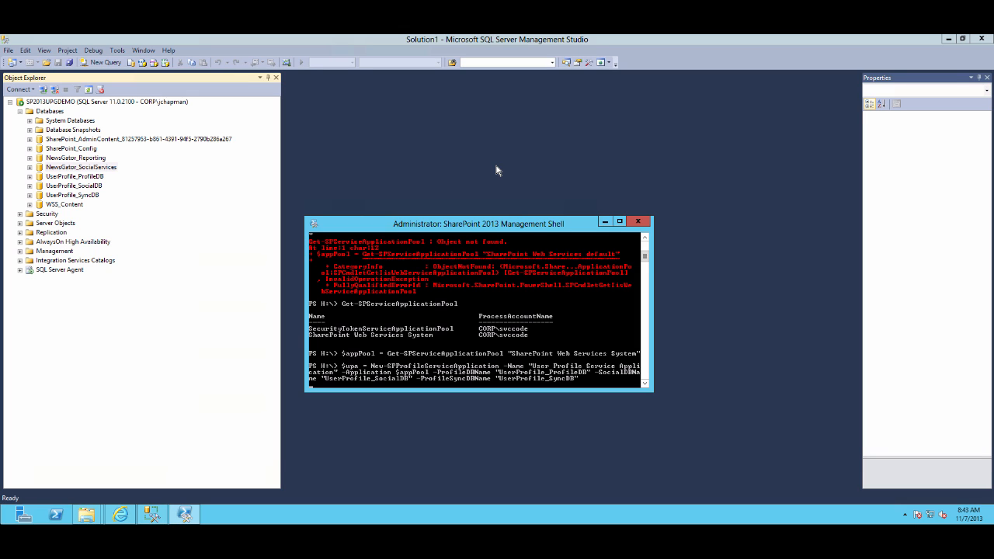
left_click(731, 17)
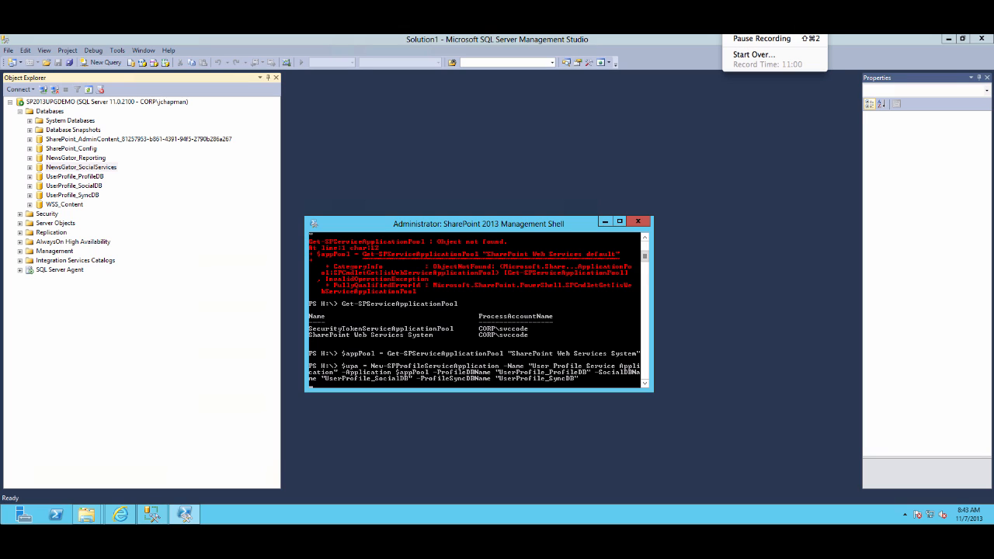
left_click(737, 39)
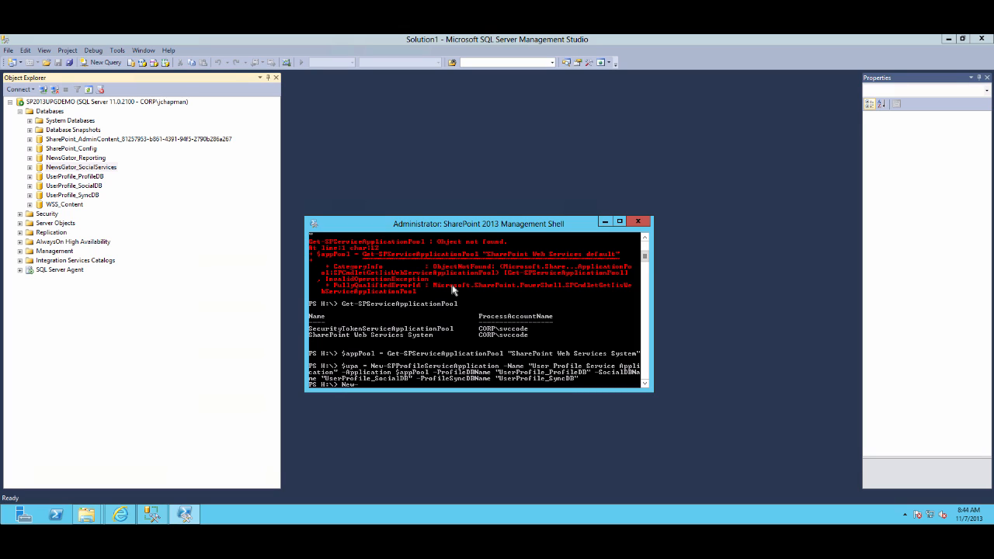
Create "User Profile Service Application Proxy" for $upa in the default proxy group with New-SPProfileServiceApplicationProxy
type("rofileServiceApplicationProxy -Name \"User Prof")
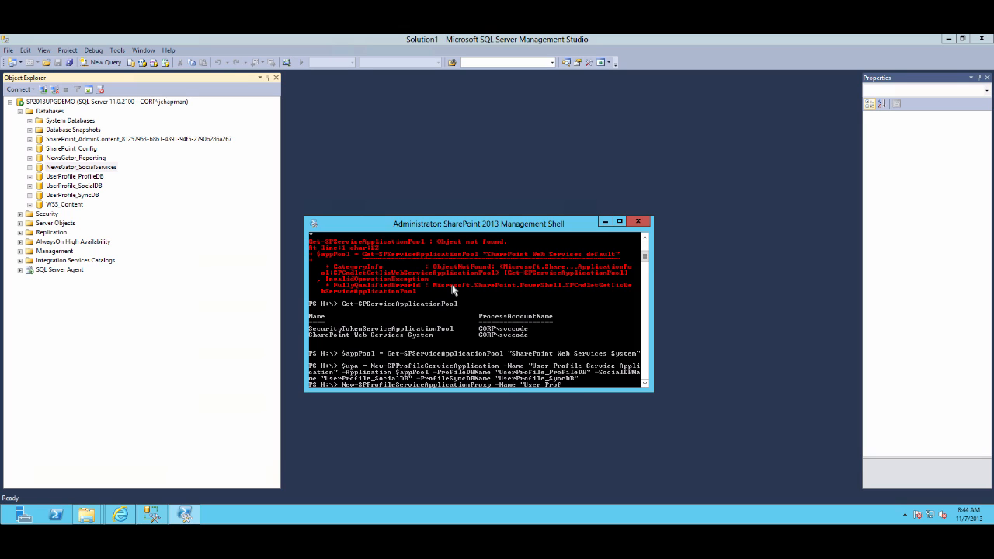
type("ile Service Application Porxy")
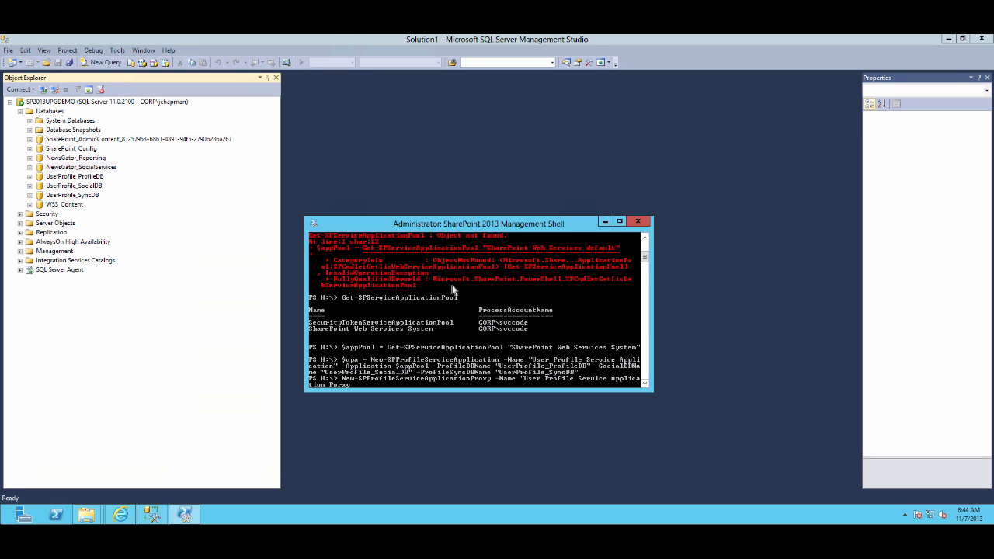
key("BackSpace")
key("BackSpace")
key("BackSpace")
type("roxy\" -ServiceApplication")
type("$upa -DefaultProxyGroup")
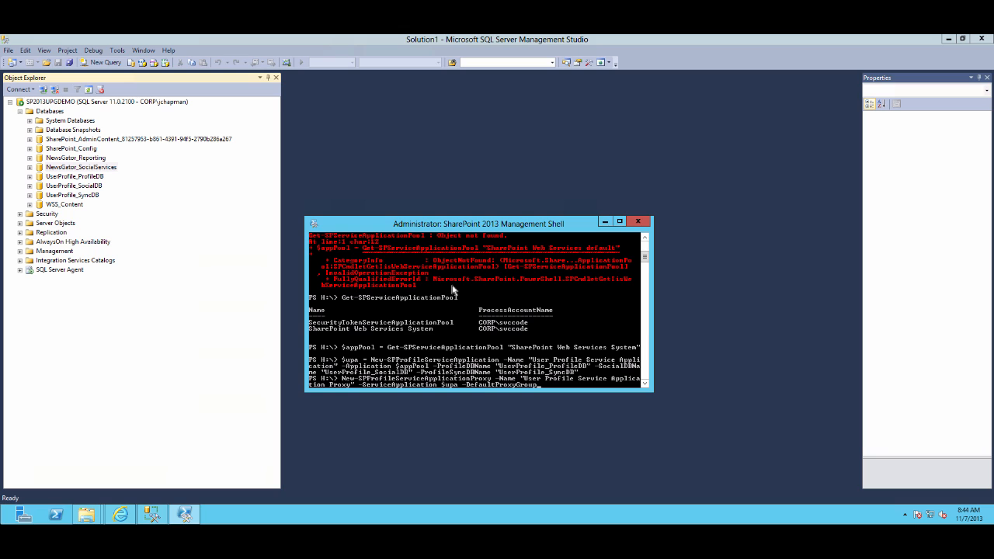
key("Return")
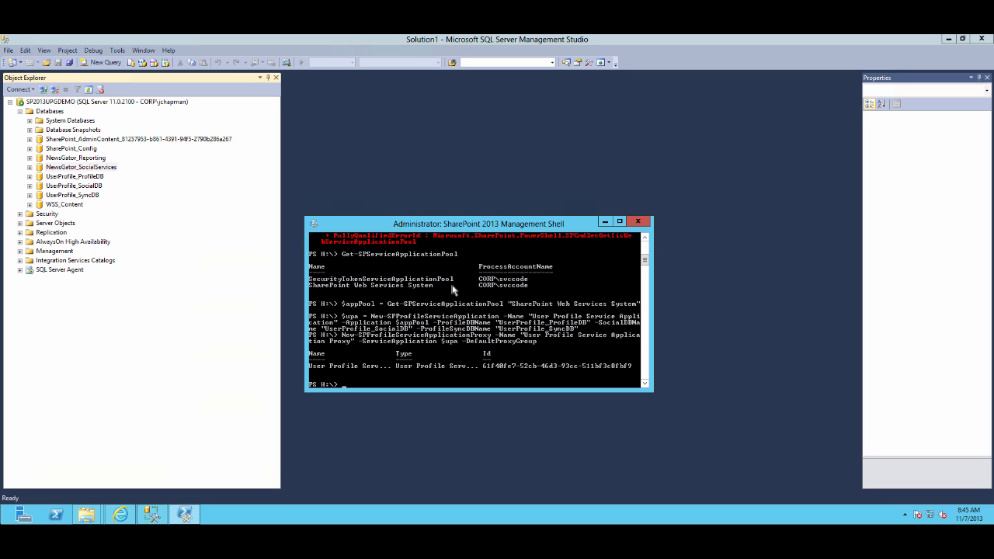
Start the User Profile Service from Services on Server in Central Administration
left_click(122, 515)
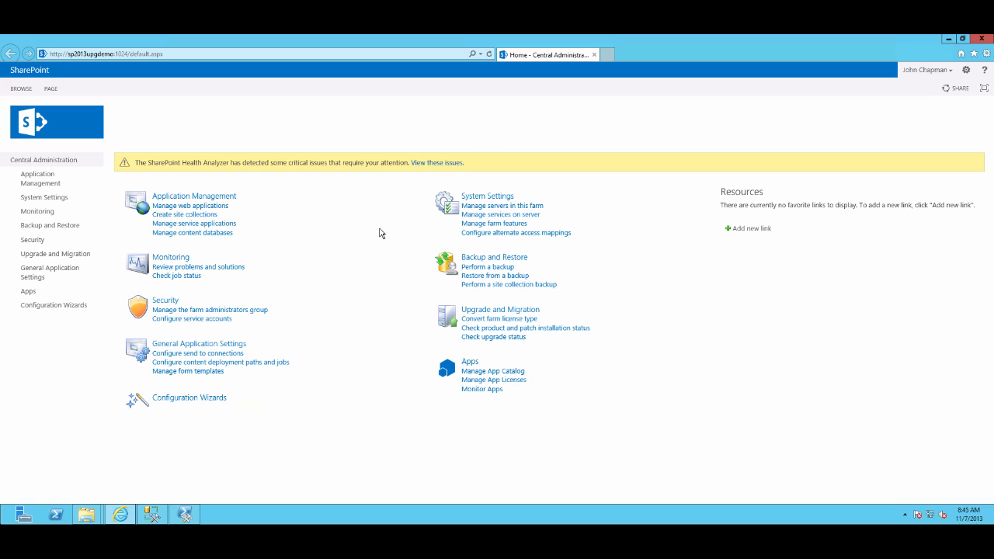
left_click(517, 216)
scroll(576, 223, "down", 3)
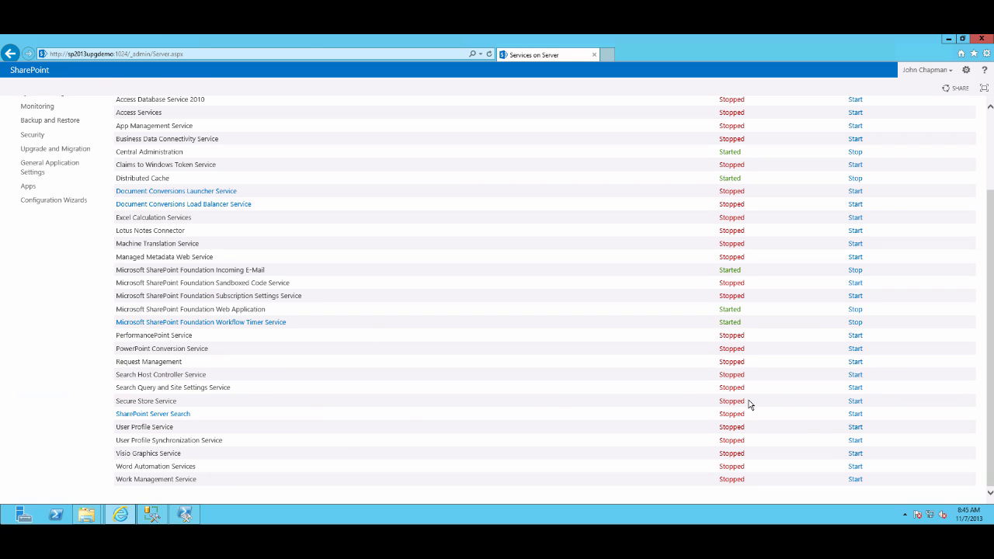
left_click(854, 427)
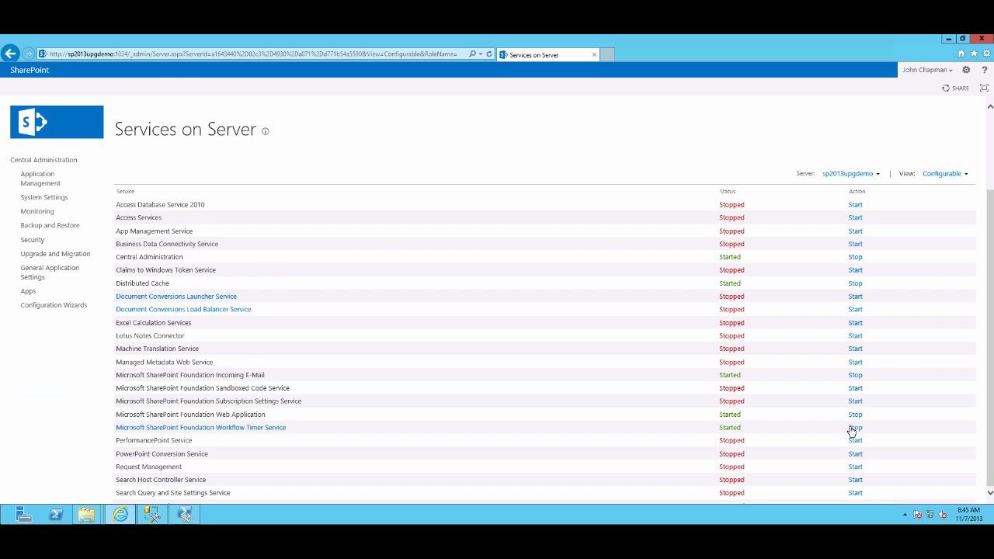
Start the User Profile Synchronization Service for User Profile Service Application, entering and confirming the service account password
scroll(854, 432, "down", 3)
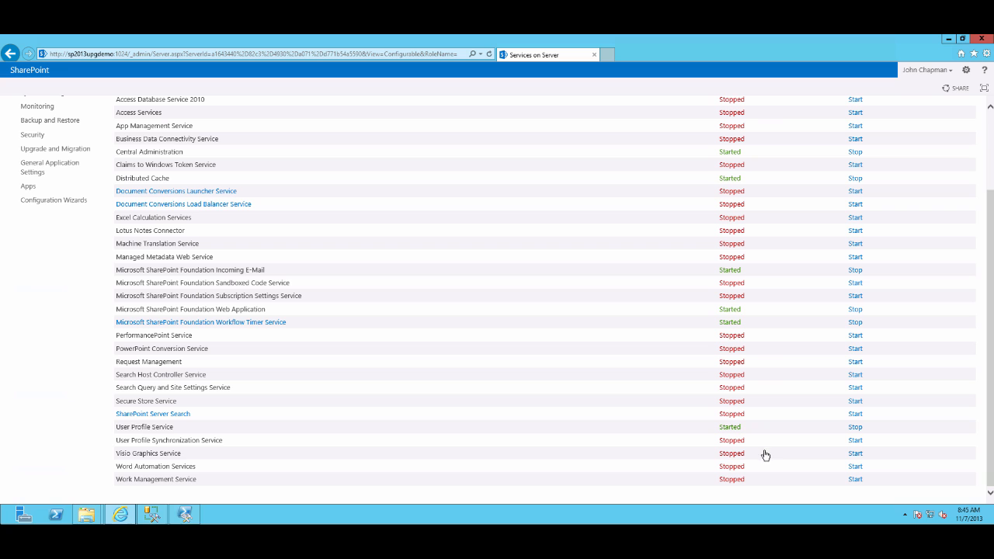
left_click(854, 441)
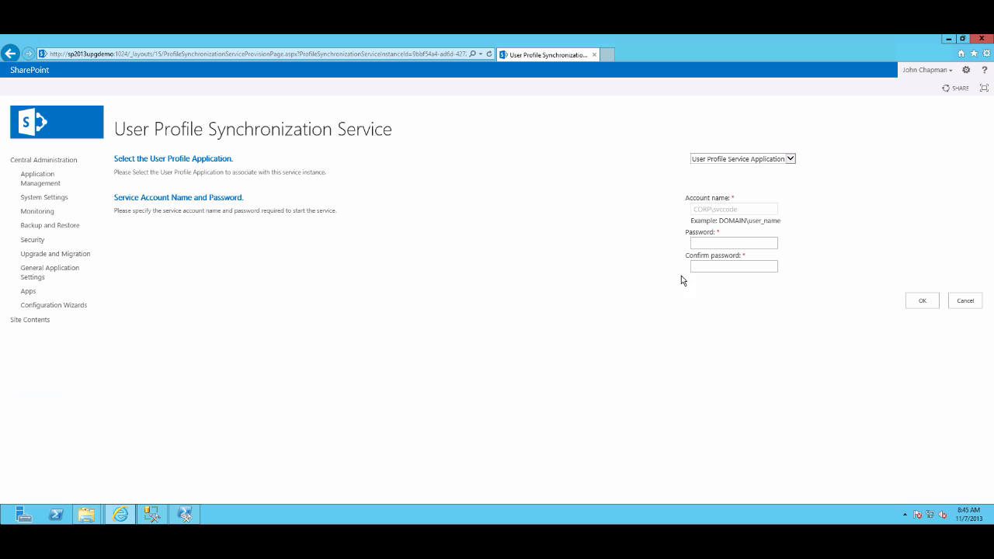
type("•••••••••••")
key("Tab")
type("••••••••••••")
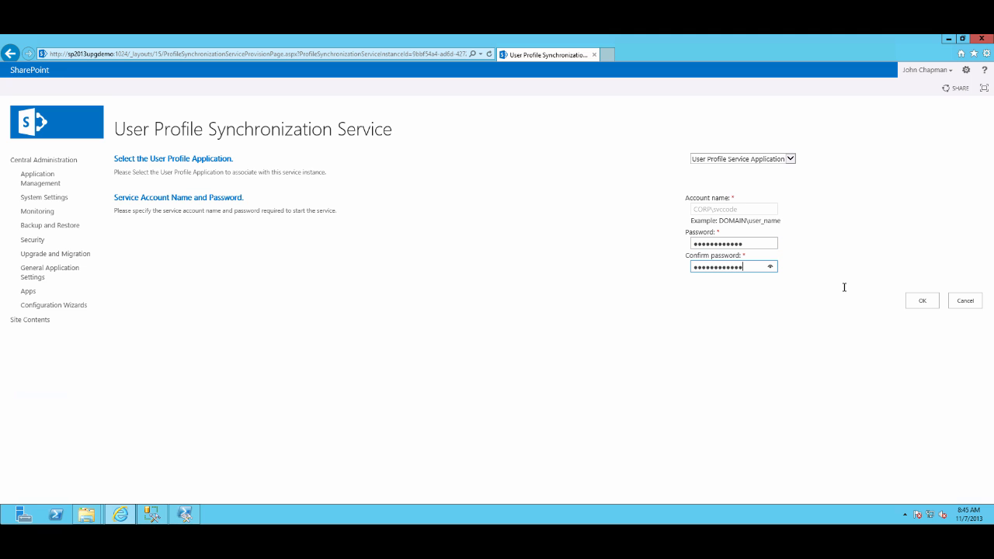
left_click(920, 301)
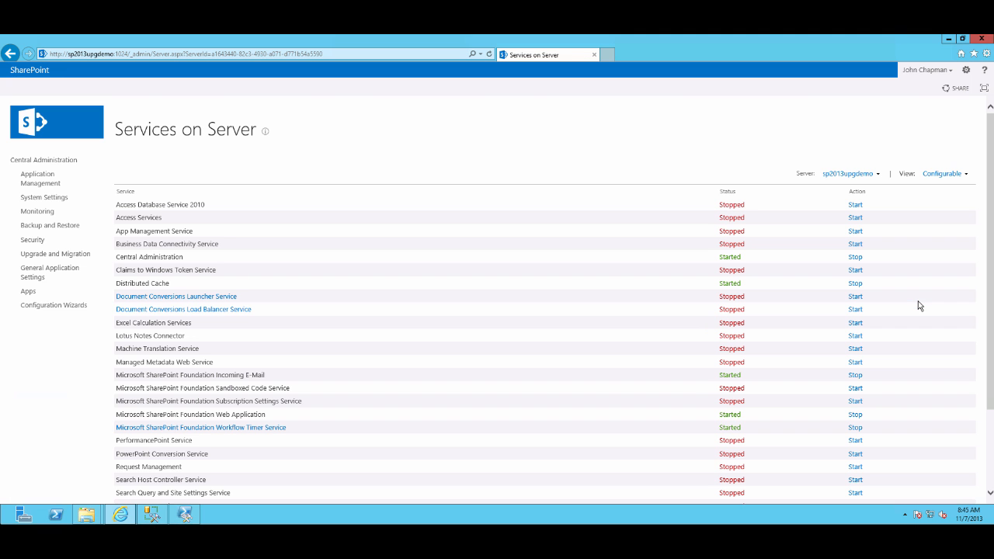
Bring up the Backups folder window showing the backup files and key file
scroll(630, 310, "down", 2)
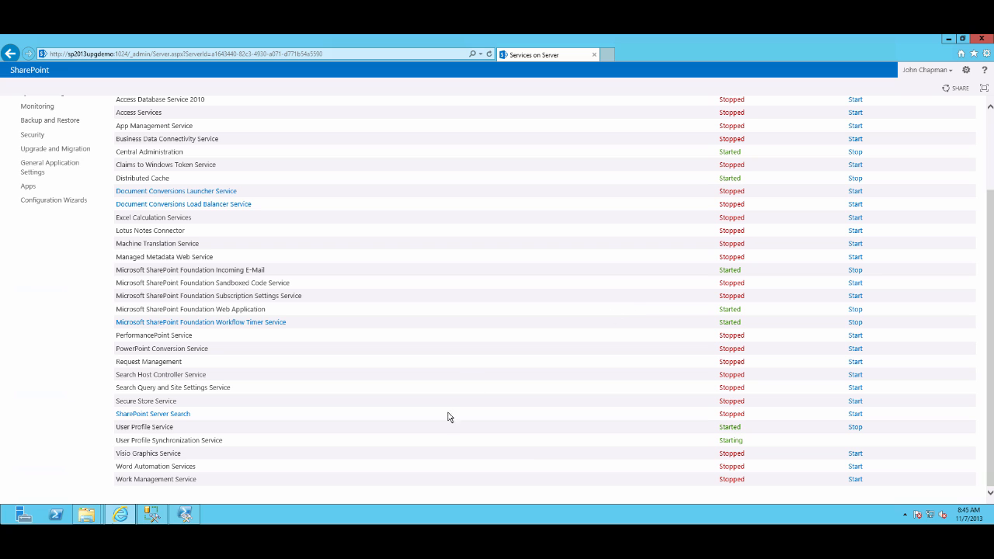
scroll(451, 377, "up", 2)
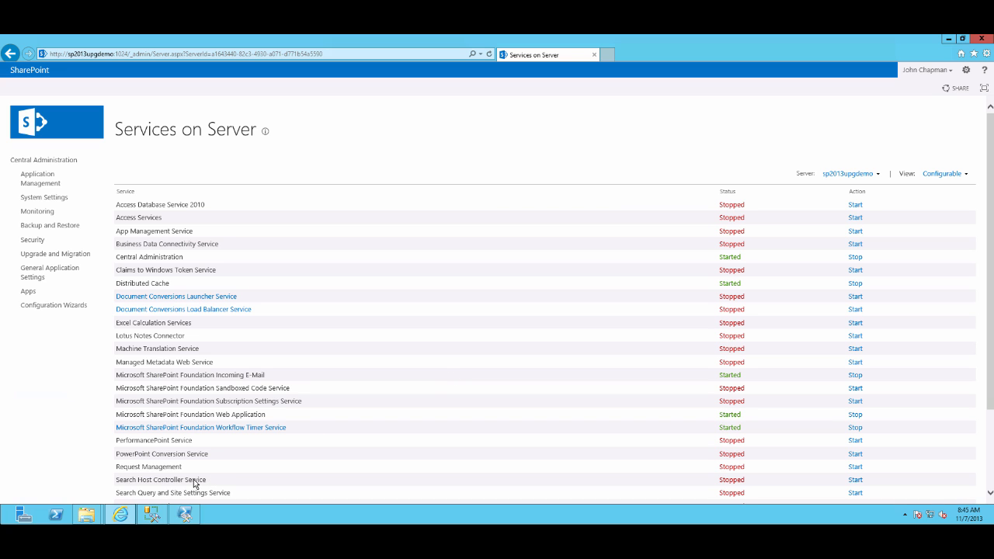
left_click(96, 520)
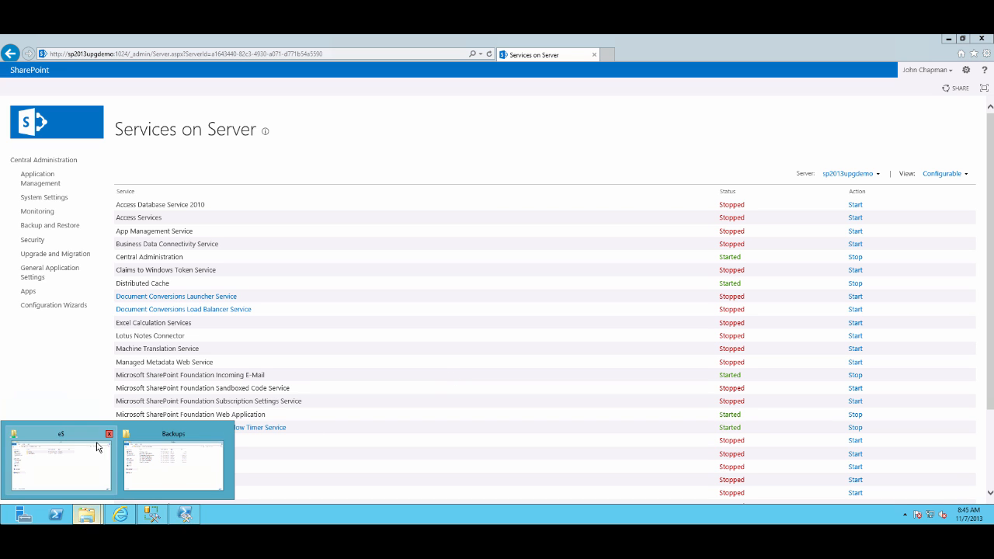
left_click(158, 468)
left_click_drag(406, 158, 399, 104)
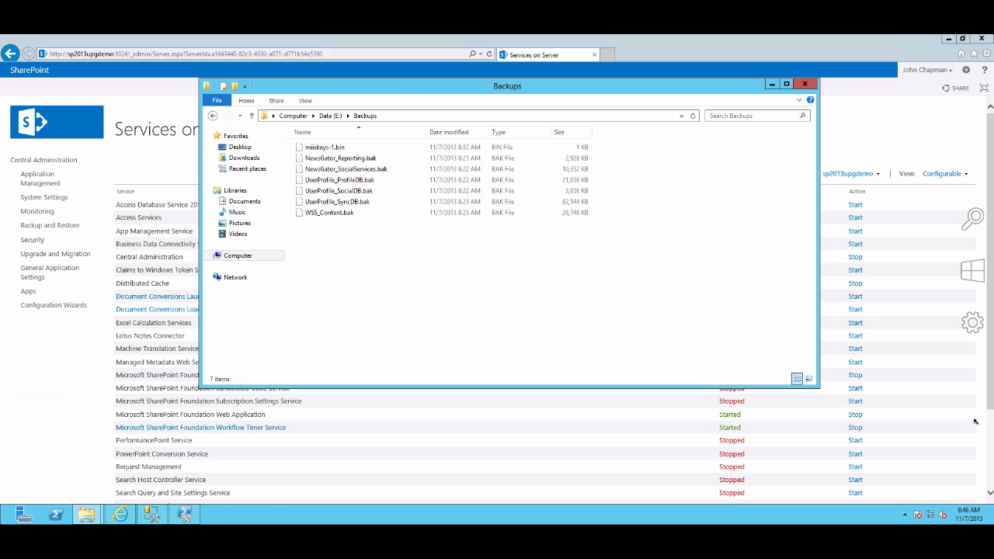
Open a Command Prompt as administrator
mouse_move(991, 520)
left_click(971, 273)
right_click(734, 350)
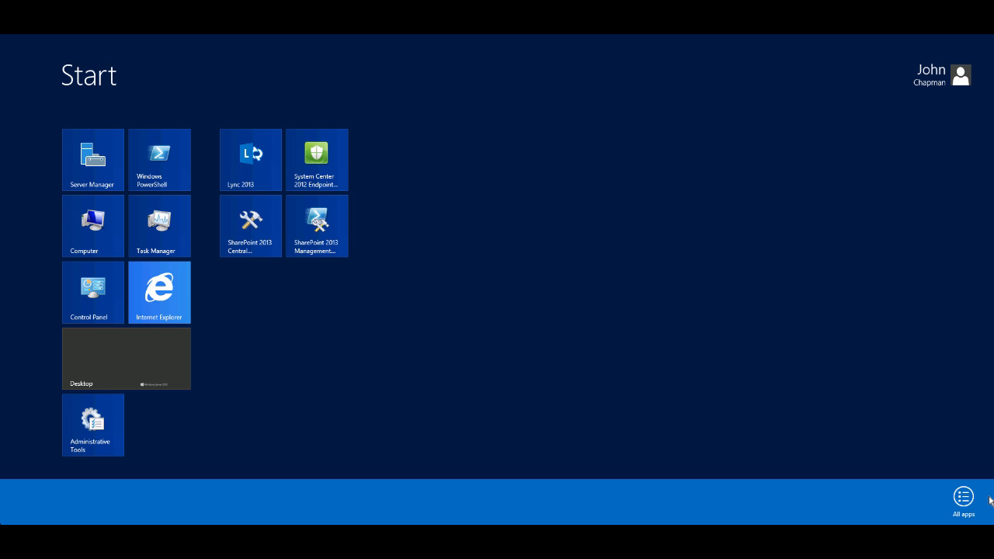
left_click(963, 498)
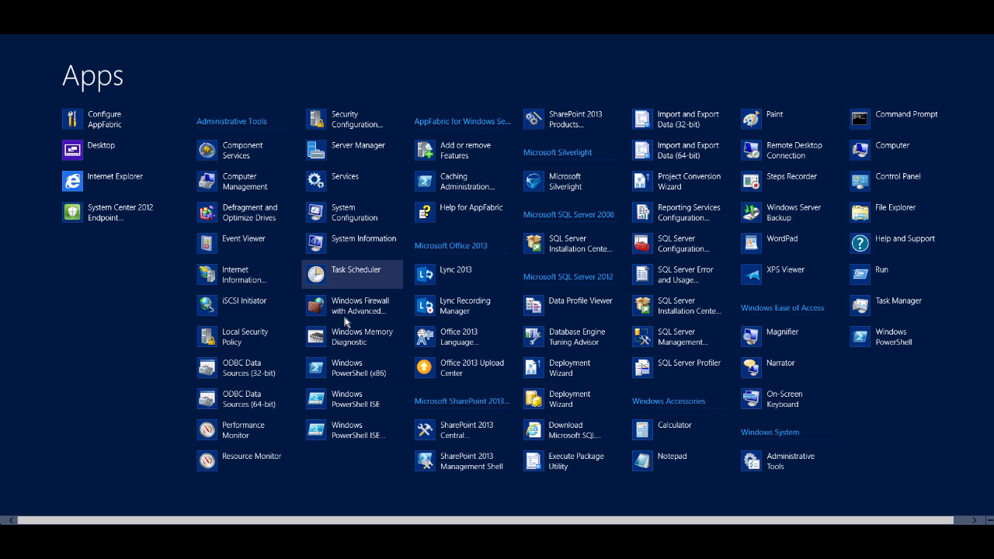
right_click(864, 123)
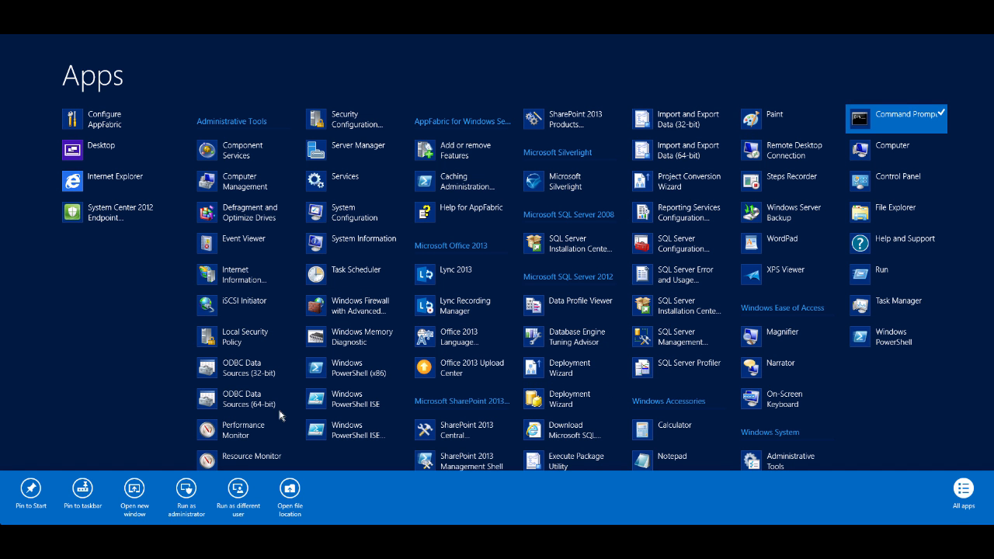
left_click(186, 489)
left_click(538, 290)
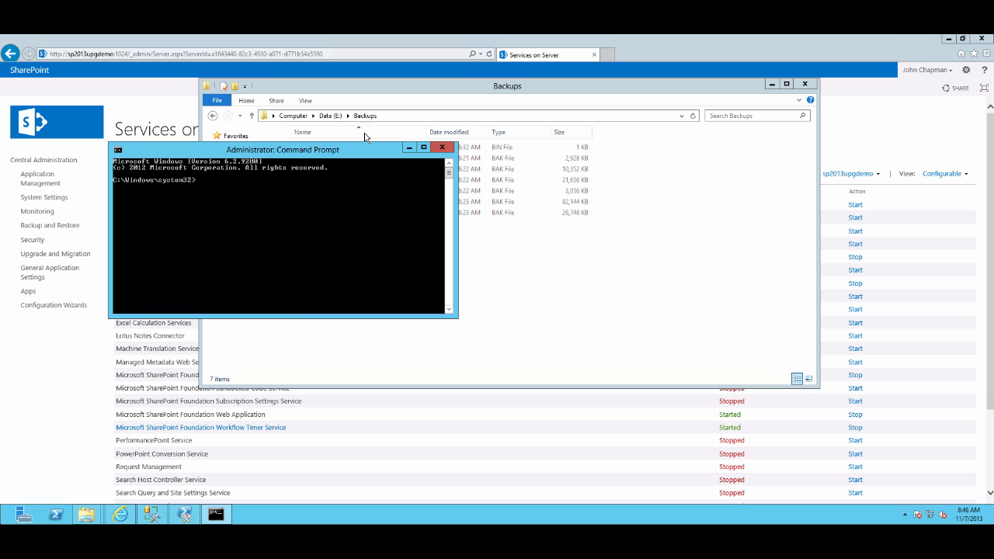
left_click_drag(275, 153, 494, 287)
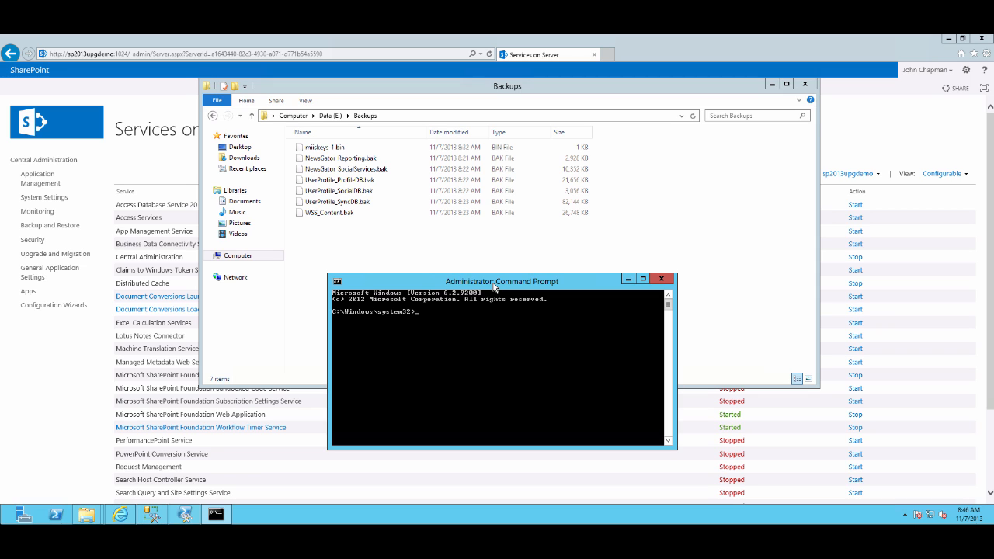
Change to drive E: and the Program Files\Microsoft Office Servers\15.0\Synchronization Service\Bin folder
type("e:")
key("Return")
type("cd")
type(" pogram")
type("gfr")
key("Tab")
type("Micorosf")
key("BackSpace")
key("BackSpace")
type("rosoft Office")
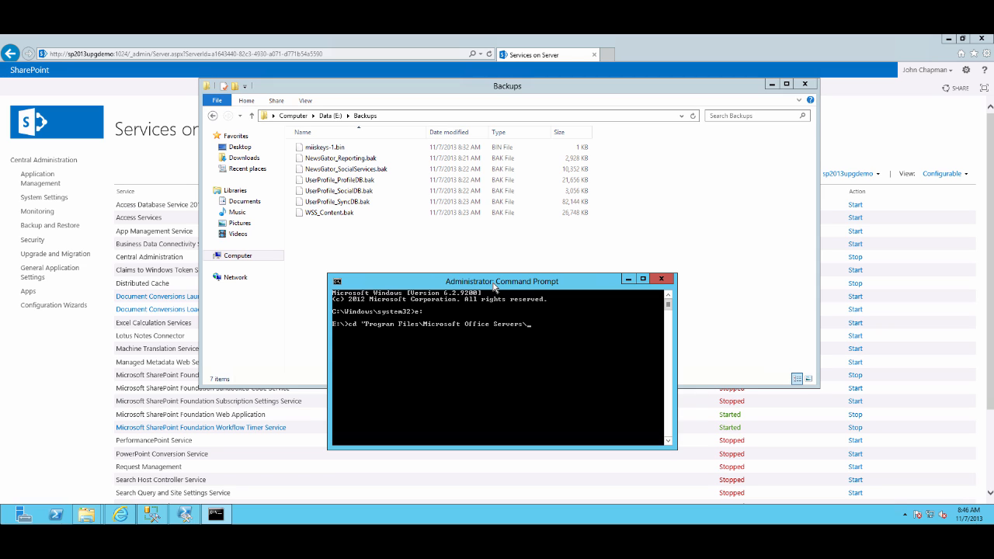
type("Servers\\15.0")
key("BackSpace")
key("BackSpace")
type("\\S")
key("Tab")
key("Return")
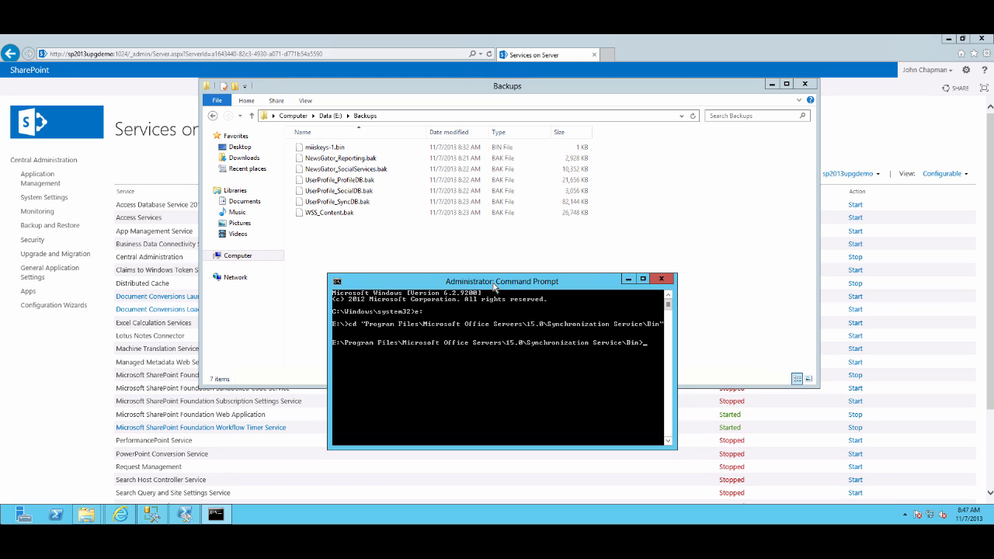
Import the sync encryption key with miiskmu.exe /i E:\Backups\miiskeys-1.bin and its key set GUID, then acknowledge completion
type("miiskmu.exe /i E:\\B")
type("ackups\\miiskeys-1.bin {")
type("0E19E162")
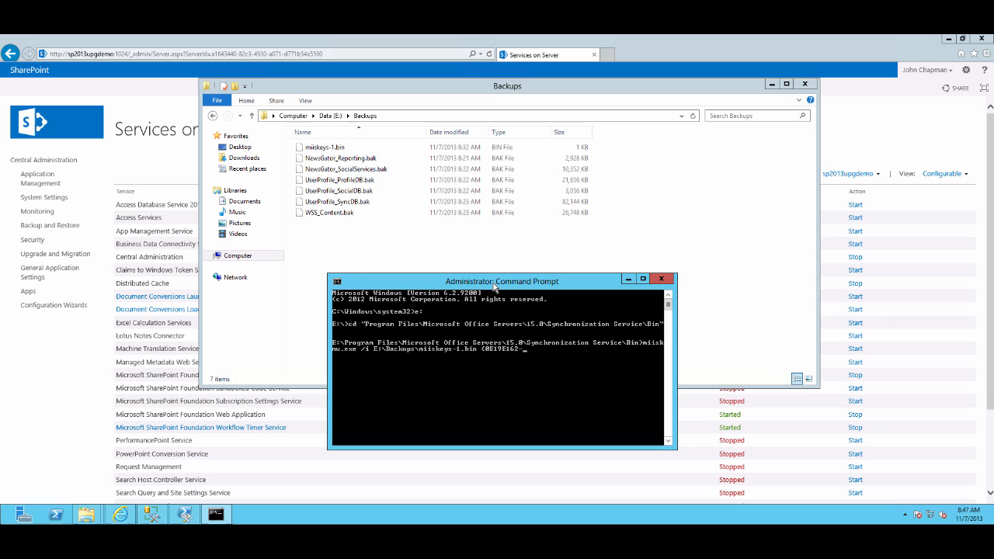
type("-027E-4077-82D4-E6ABD531")
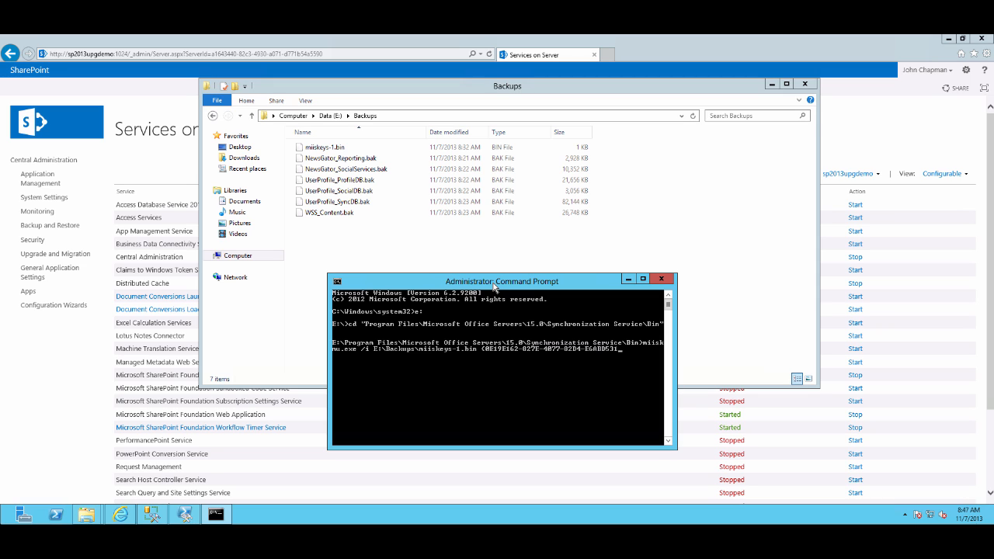
type("63")
key("BackSpace")
key("Return")
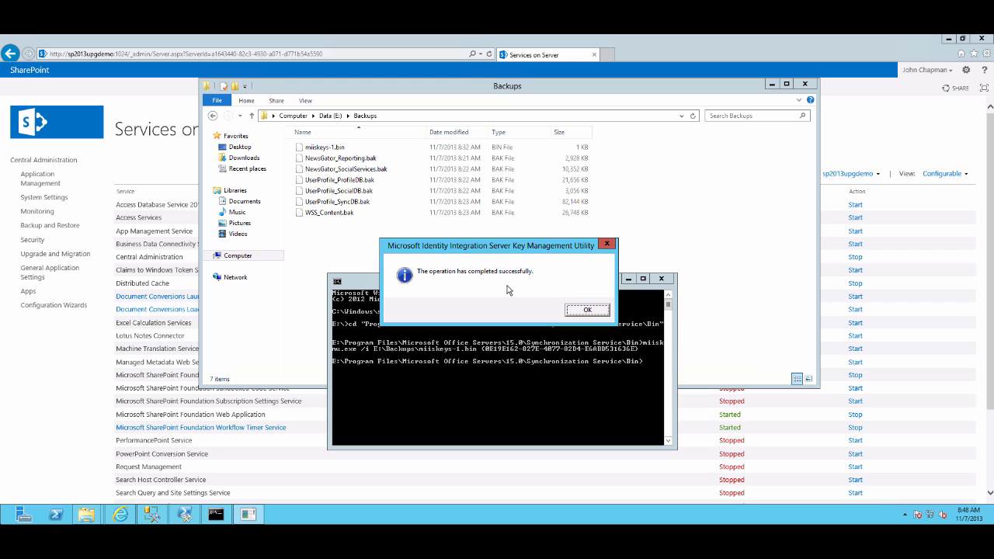
left_click(588, 310)
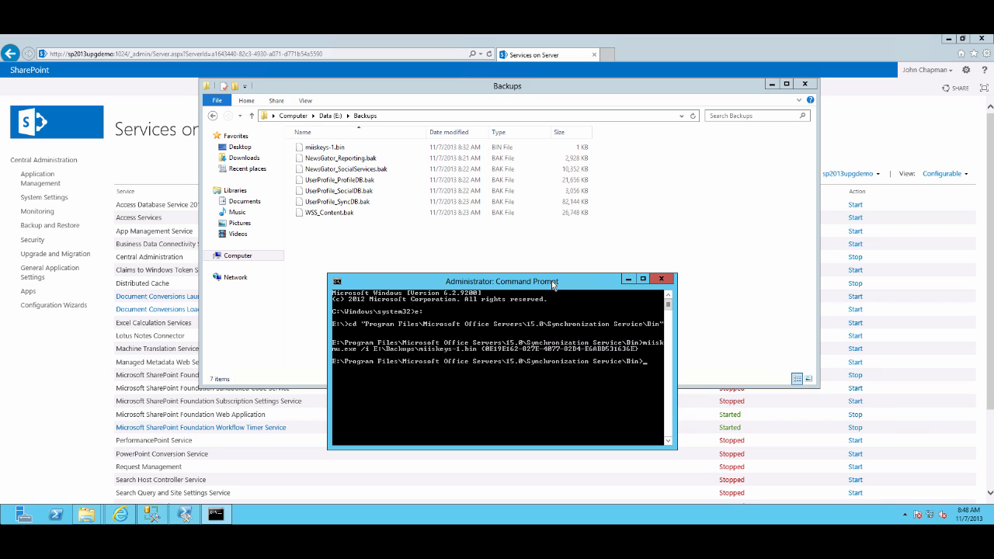
Start a new web application and set its content database name to WSS_Content_REMOVETHIS
left_click(140, 161)
left_click(45, 161)
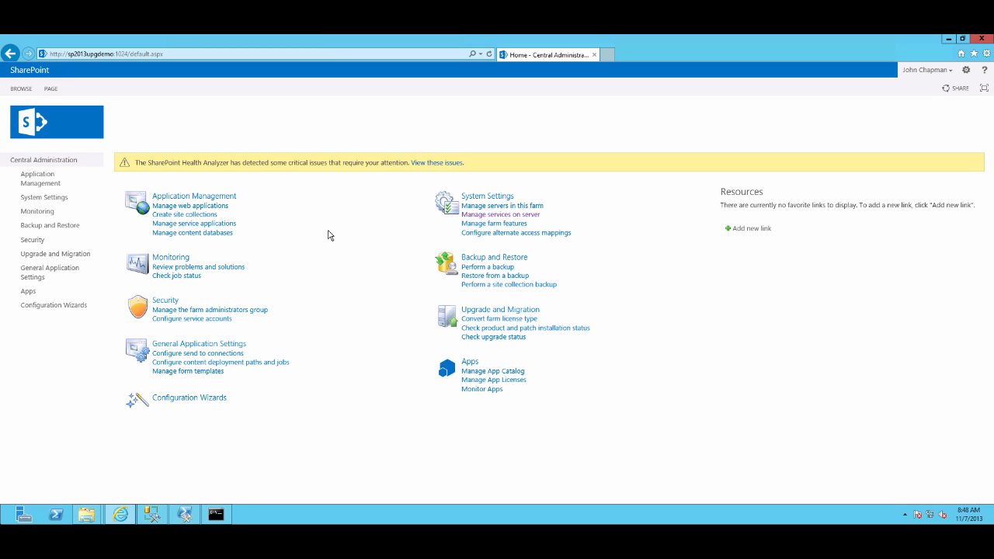
left_click(207, 207)
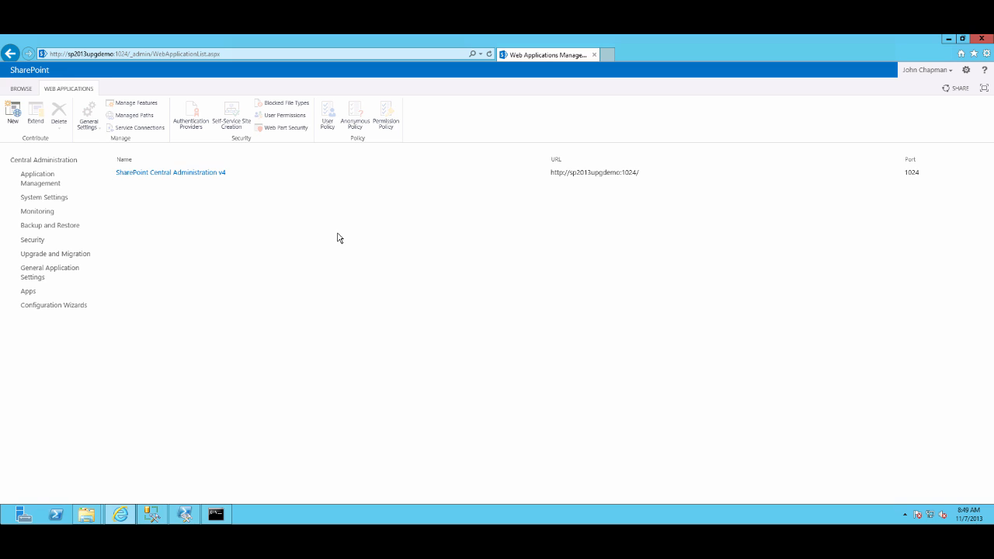
left_click(13, 110)
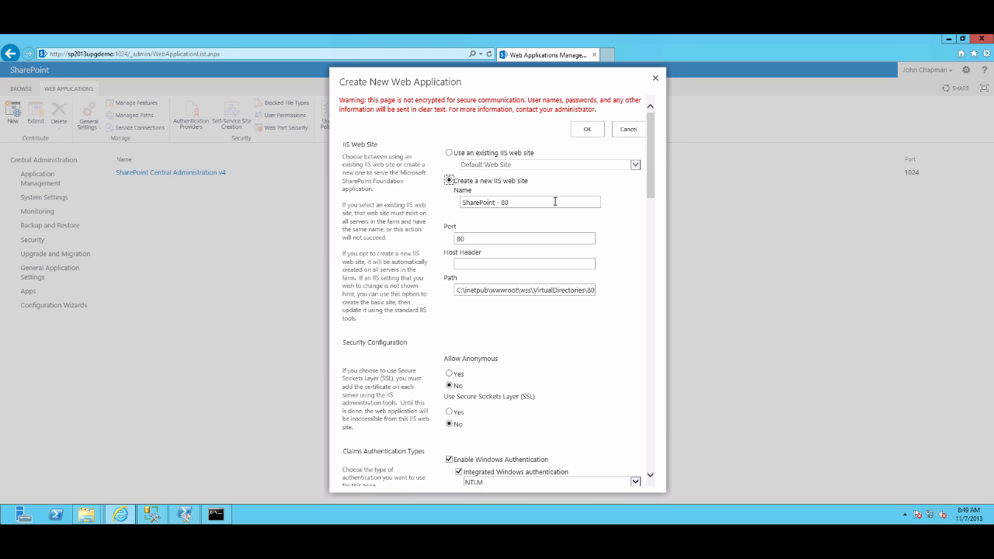
left_click_drag(657, 165, 656, 407)
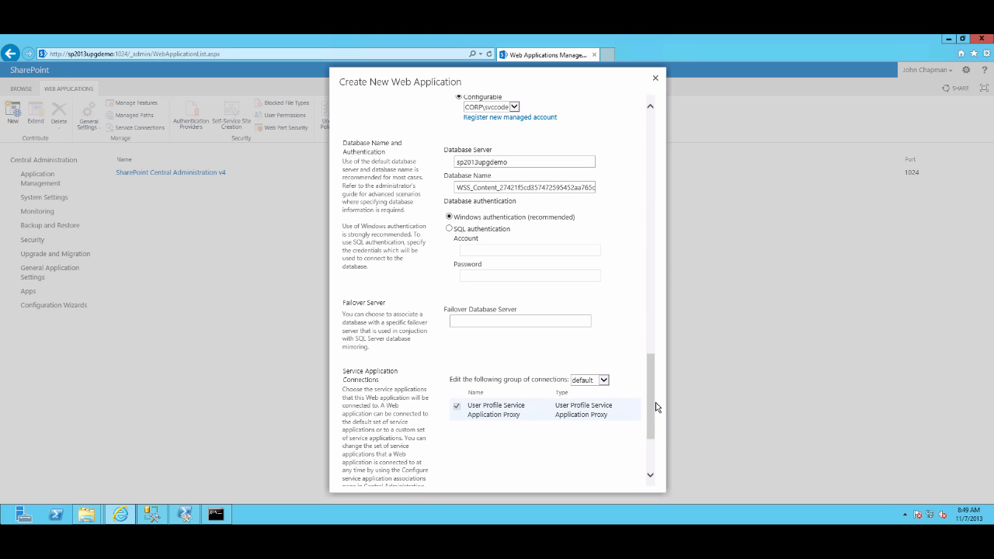
left_click(505, 187)
left_click_drag(505, 187, 622, 189)
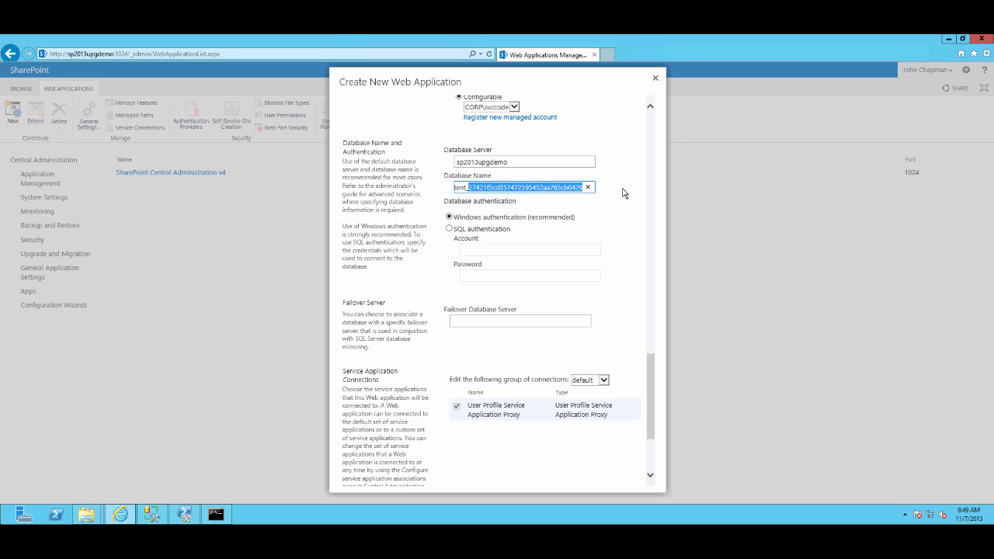
type("REMOVETHIS")
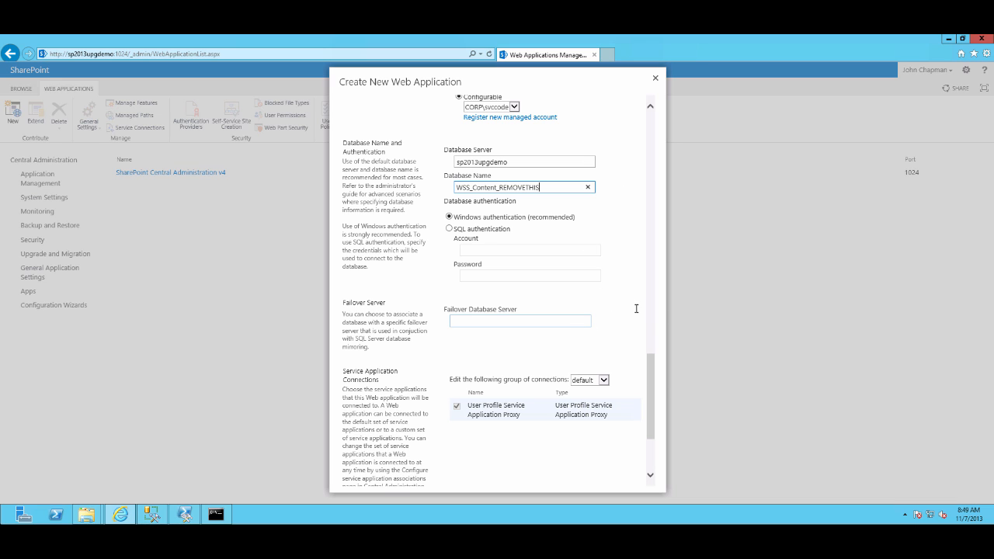
Submit the new web application with the remaining default settings and dismiss the creation confirmation
left_click(655, 376)
left_click_drag(655, 376, 657, 420)
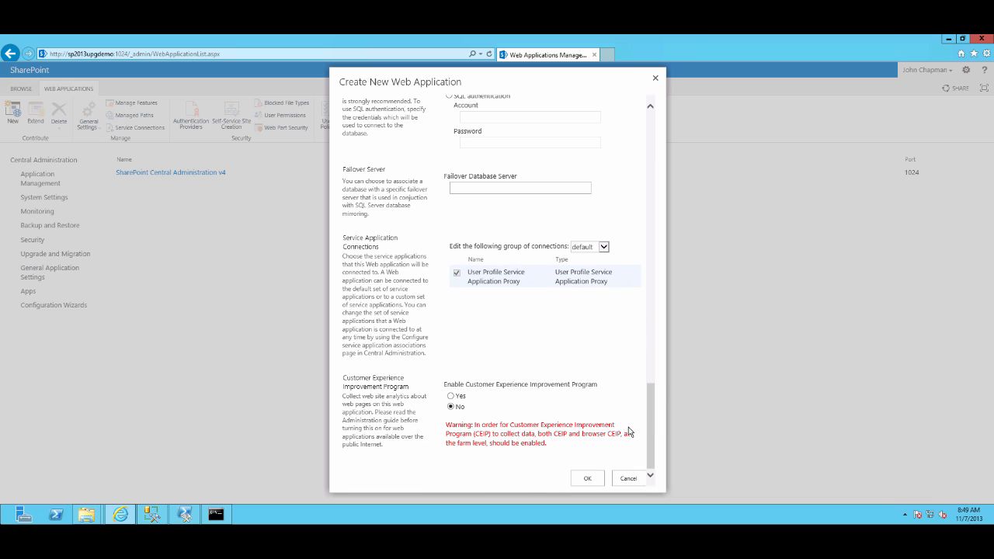
left_click(584, 477)
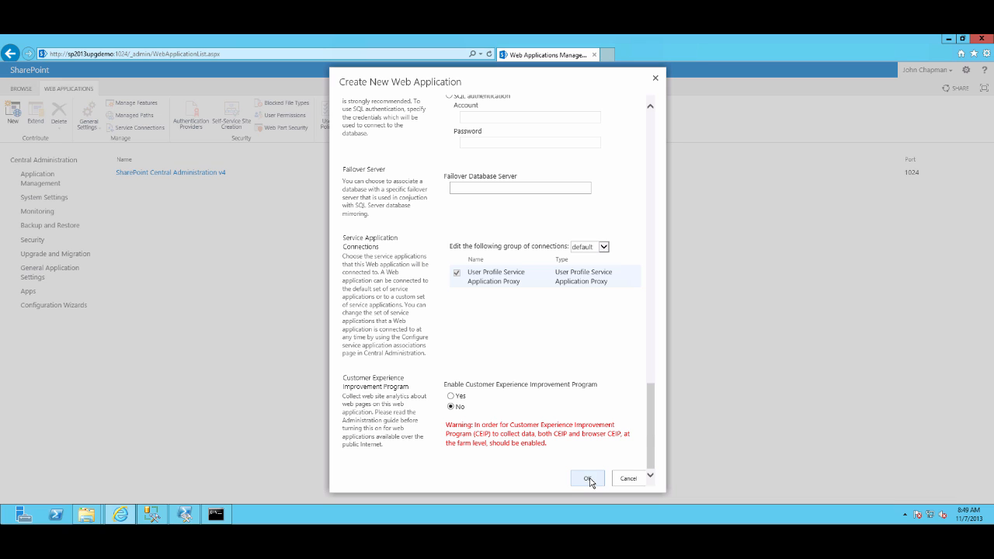
left_click(589, 479)
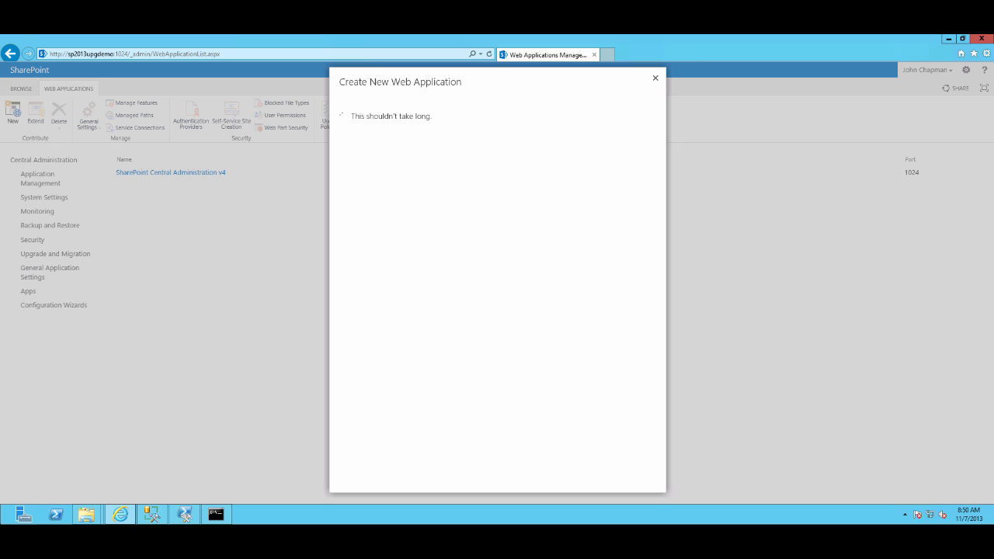
left_click(732, 25)
left_click(743, 42)
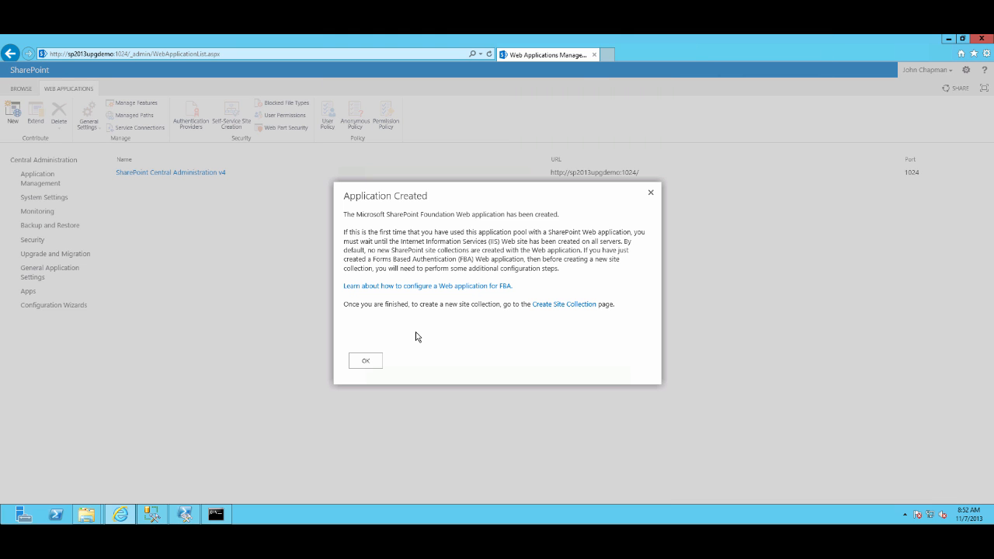
left_click(365, 362)
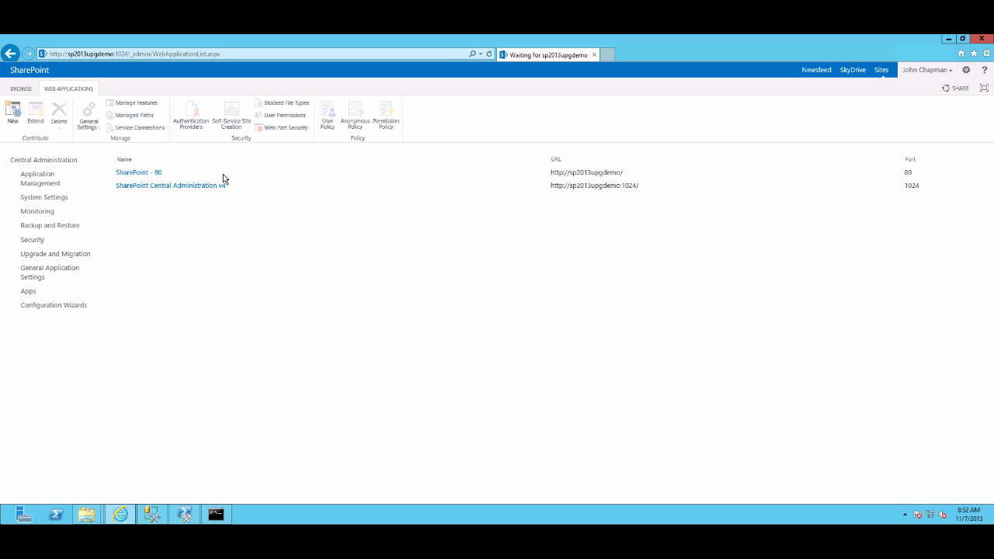
Open managed paths for the SharePoint - 80 web application and add my as an explicit inclusion
left_click(223, 176)
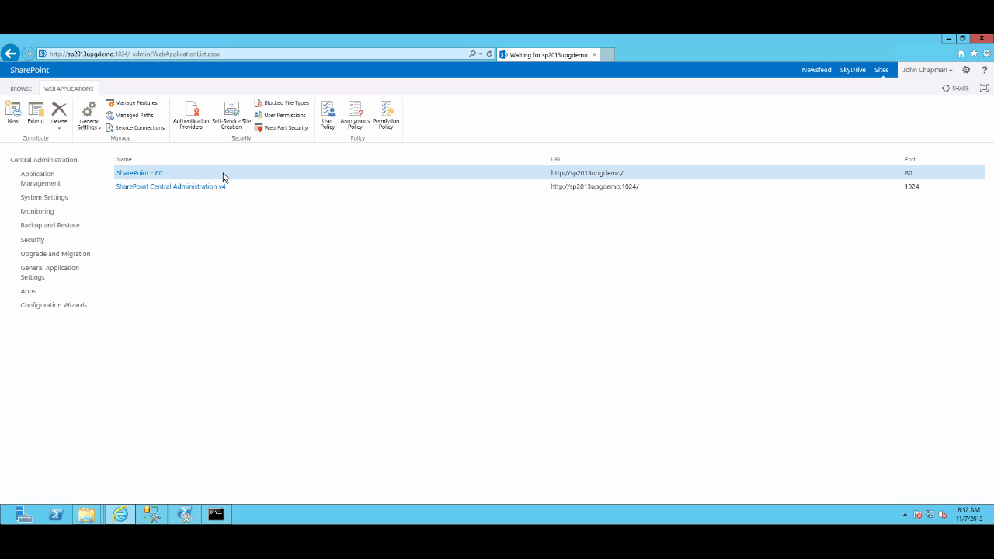
left_click(135, 115)
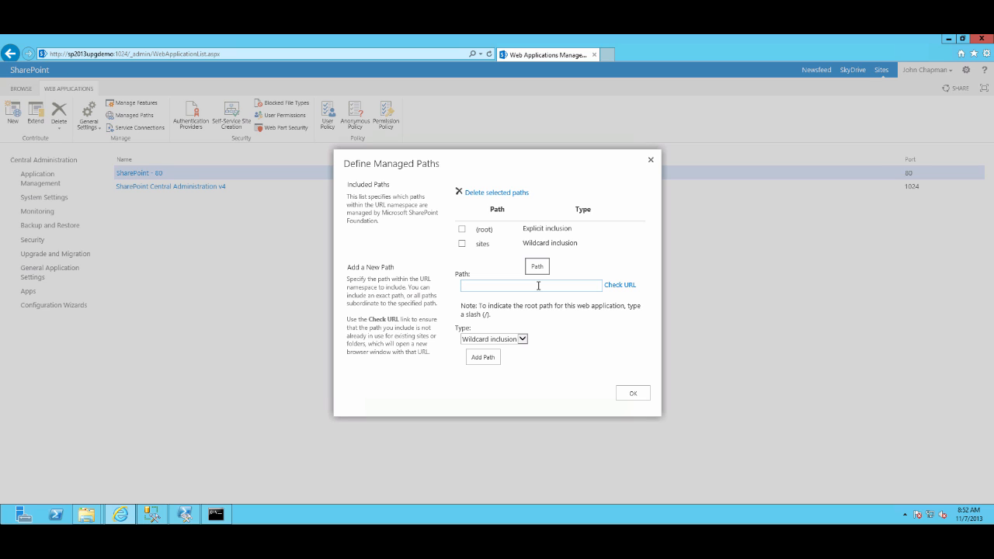
left_click(539, 286)
type("my")
left_click(489, 339)
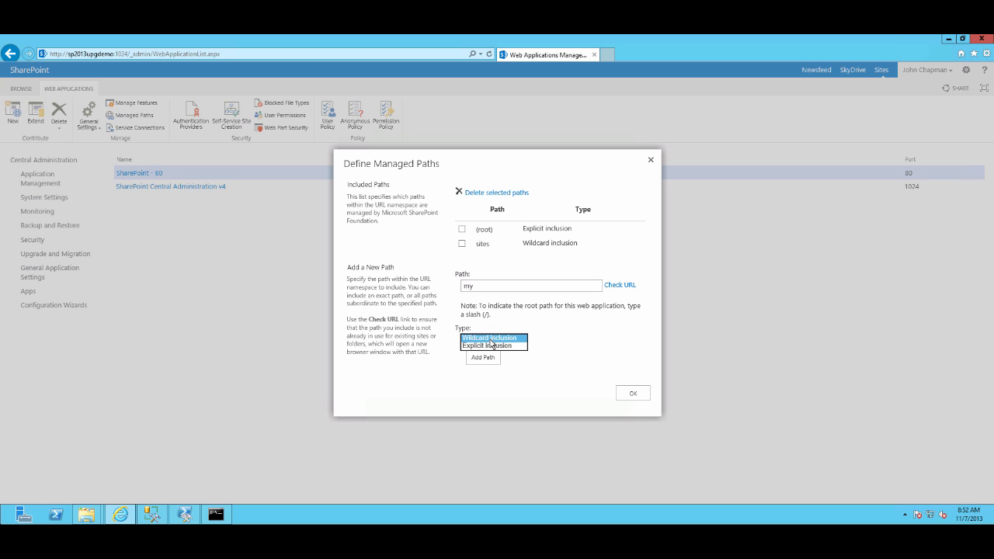
left_click(492, 345)
left_click(477, 361)
Add my/personal as a wildcard inclusion managed path and close the managed paths dialog
left_click(495, 296)
type("my/personal")
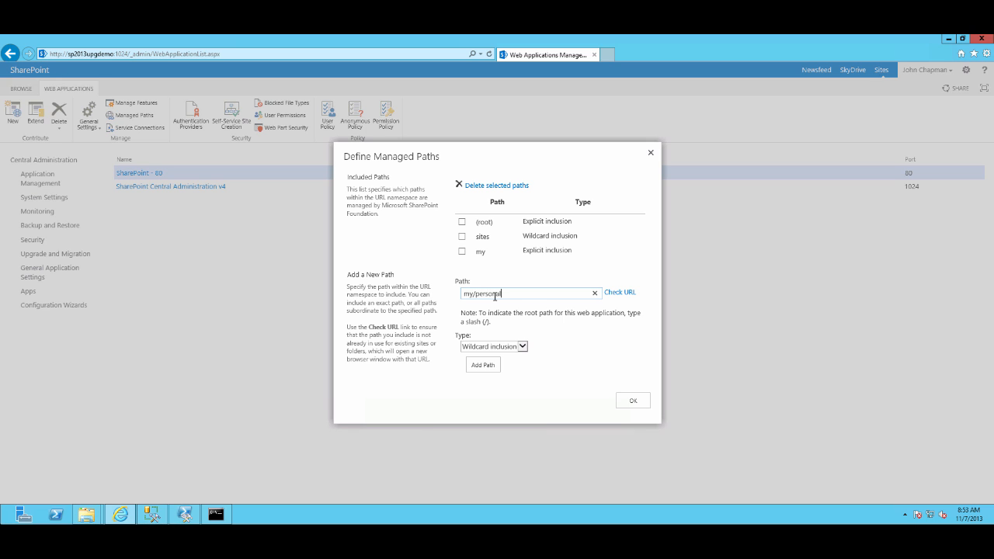
left_click(487, 366)
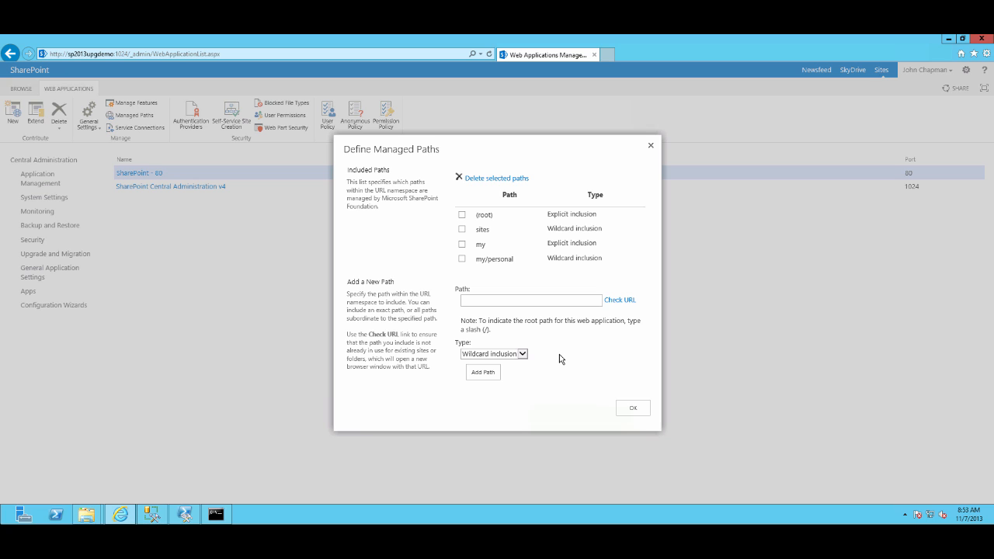
left_click(635, 410)
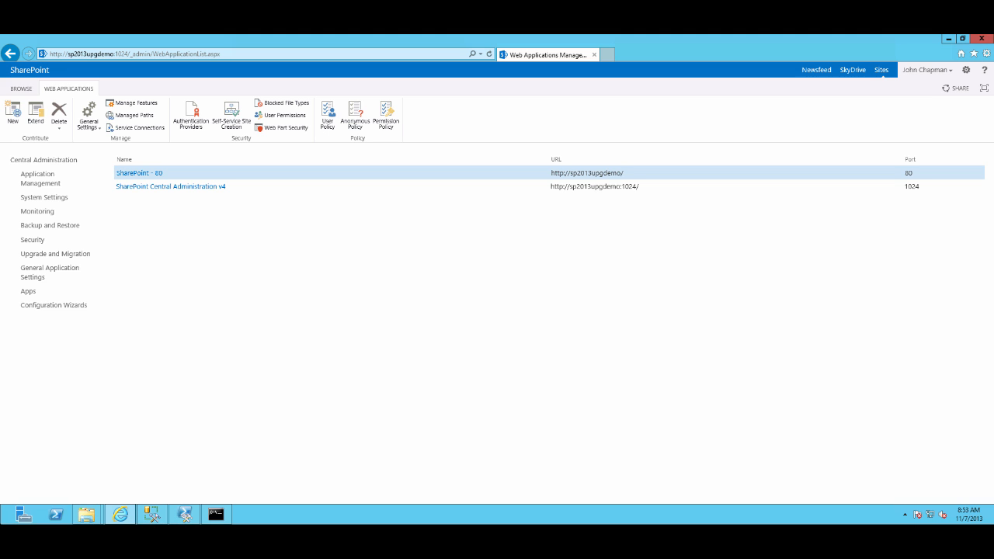
Close the Command Prompt and Backups windows and minimize the browser and SQL Server Management Studio
left_click(949, 39)
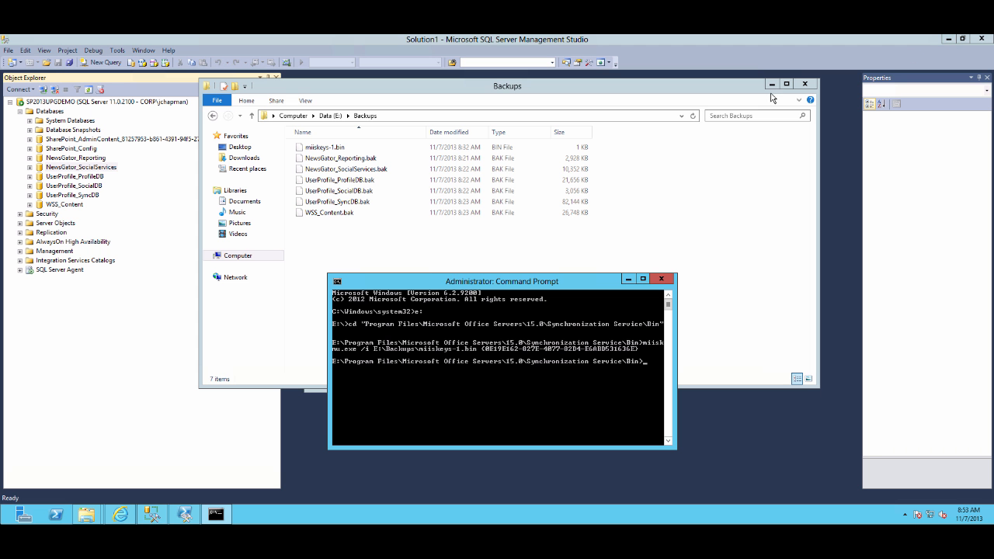
left_click(661, 279)
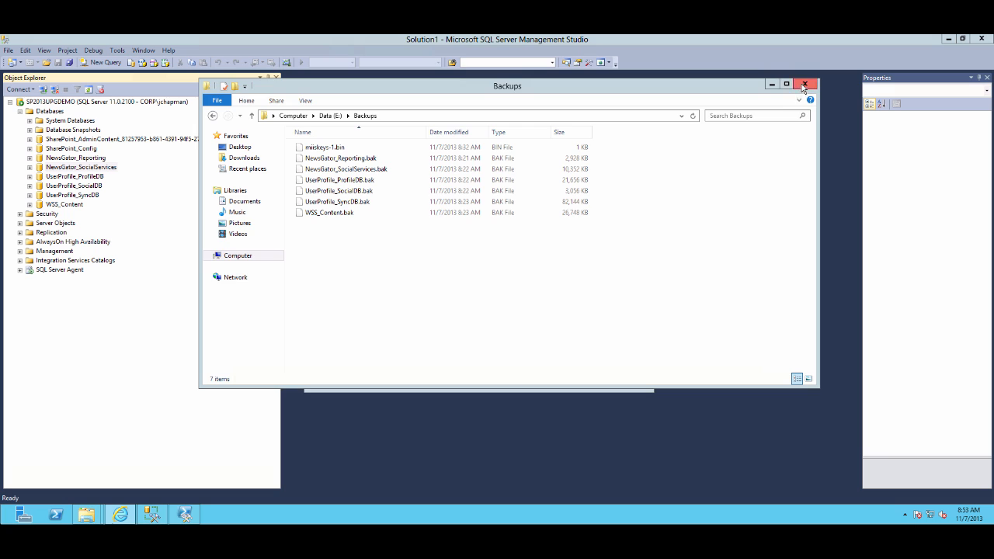
left_click(804, 87)
left_click(639, 222)
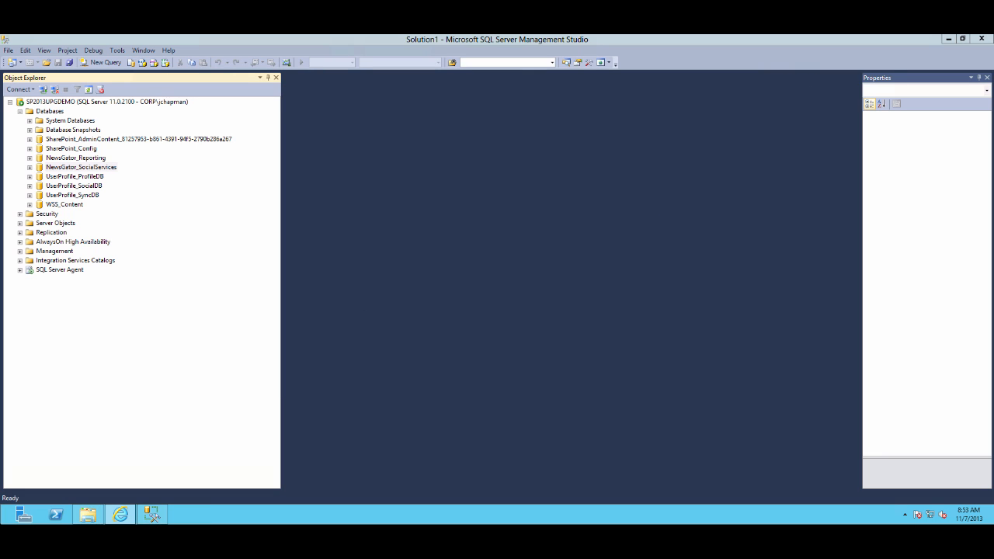
left_click(982, 39)
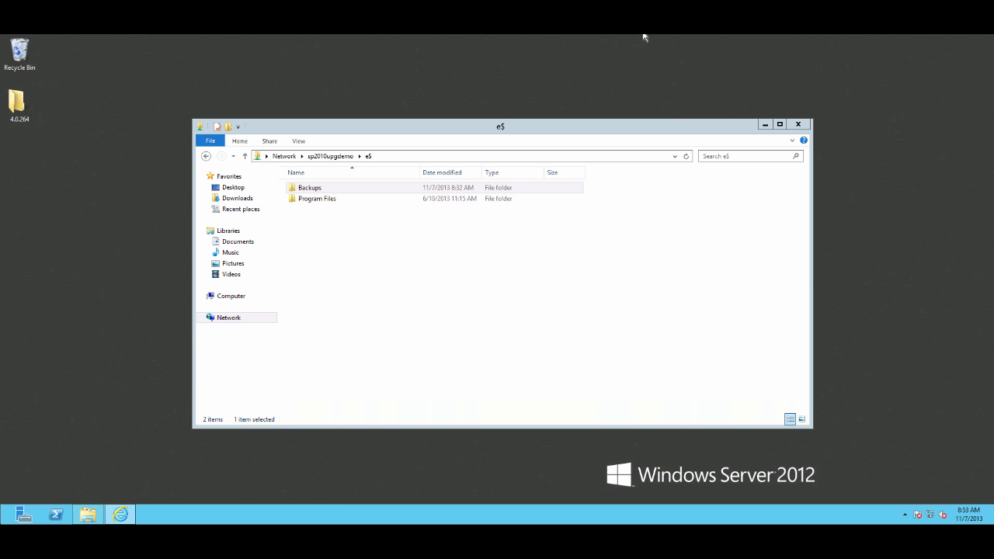
Run Launcher from the 4.0.264 Setup folder and allow it to make changes
double_click(26, 107)
double_click(299, 147)
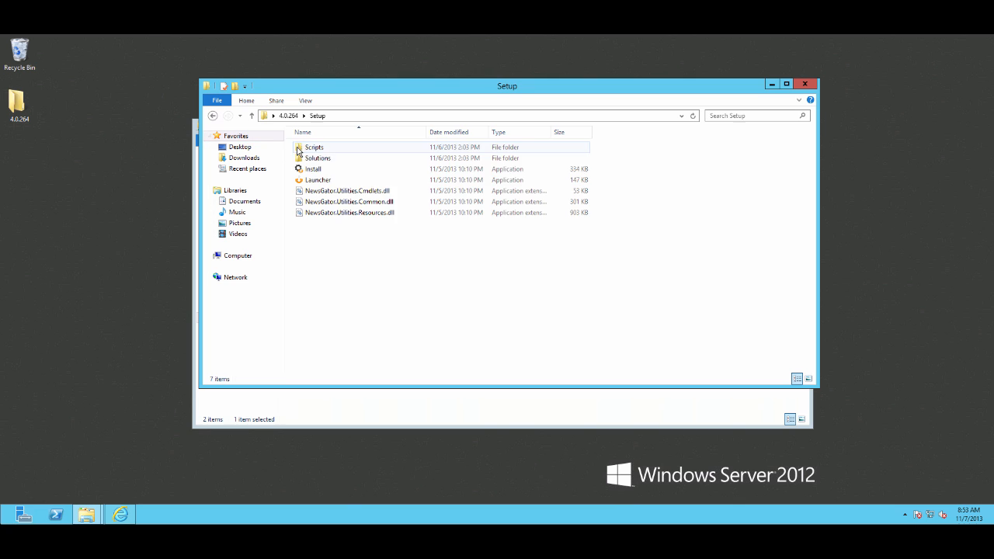
left_click(326, 181)
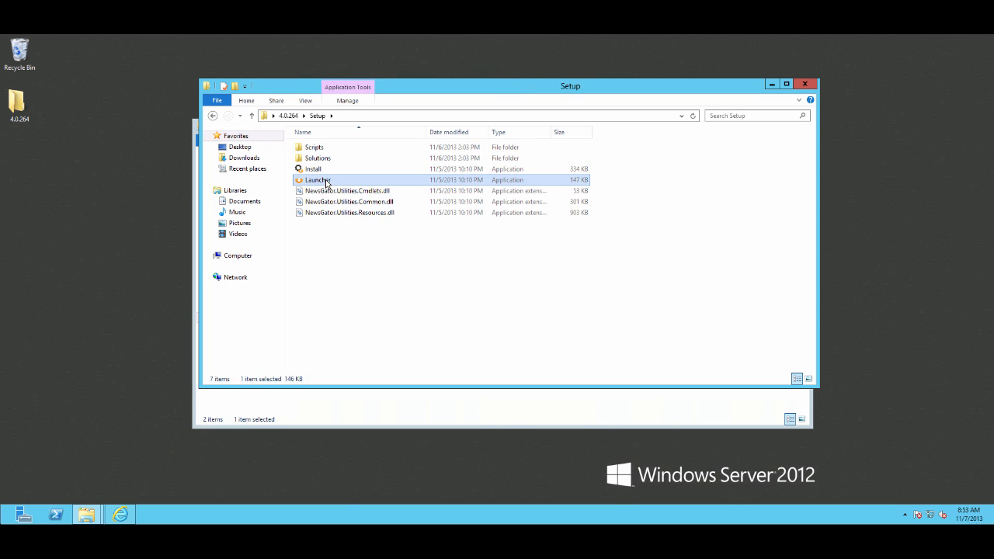
double_click(327, 181)
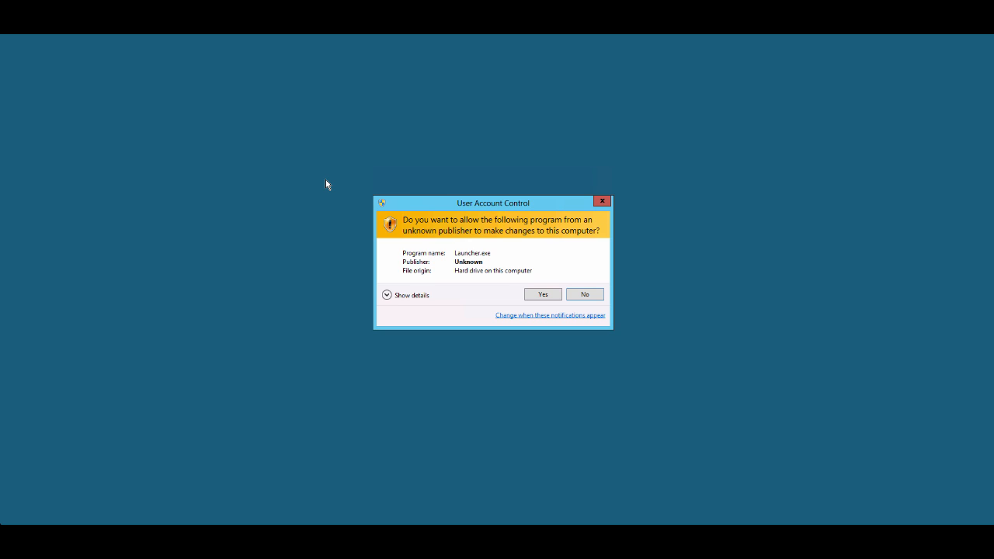
left_click(542, 294)
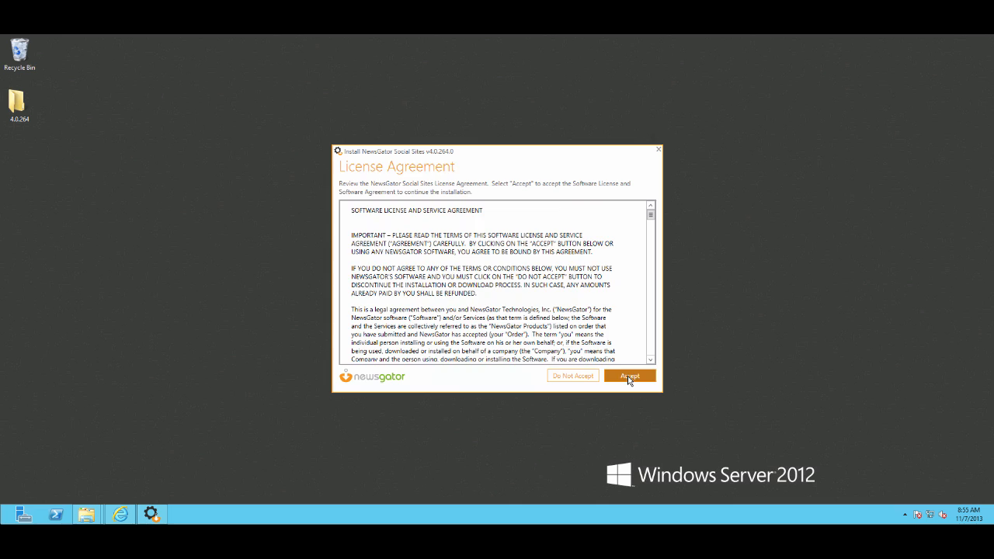
left_click(629, 378)
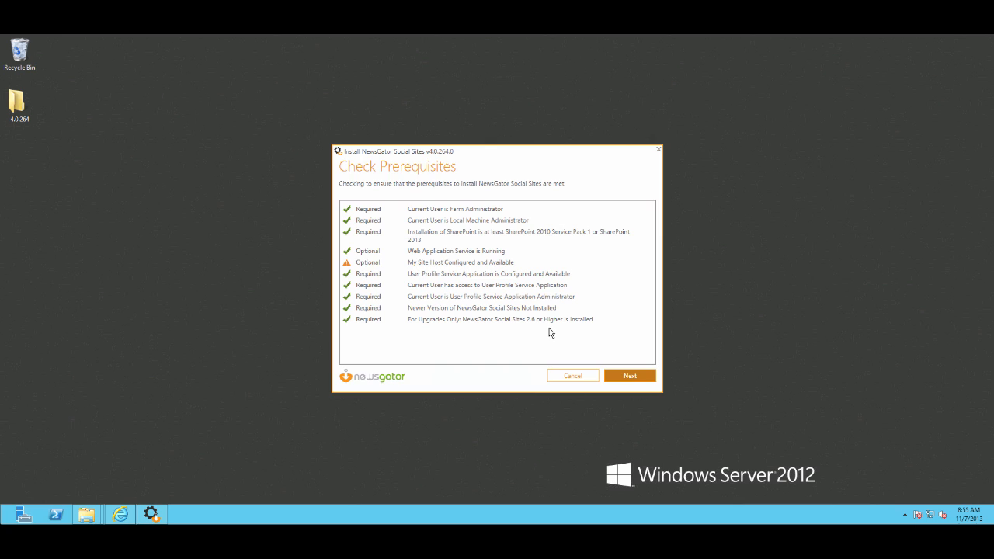
left_click(626, 377)
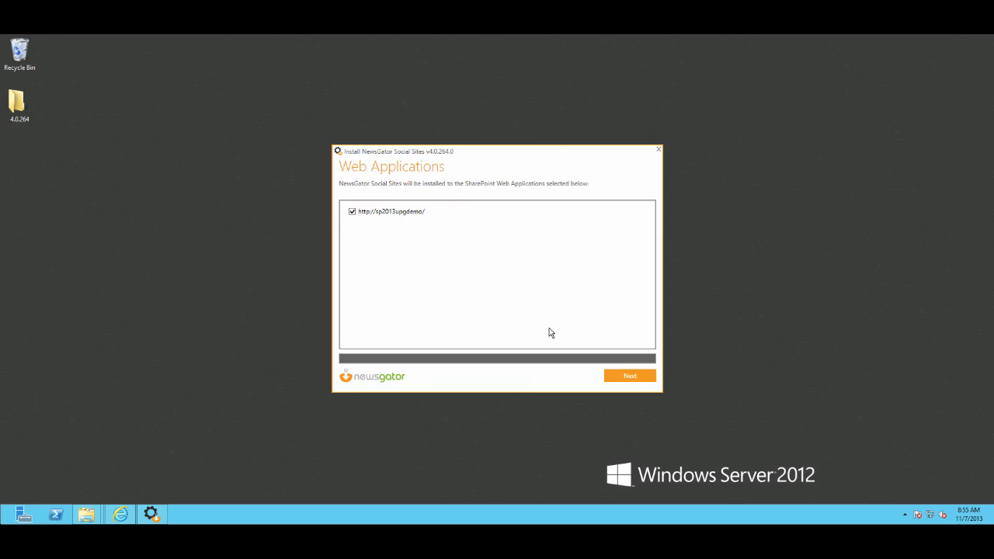
left_click(629, 377)
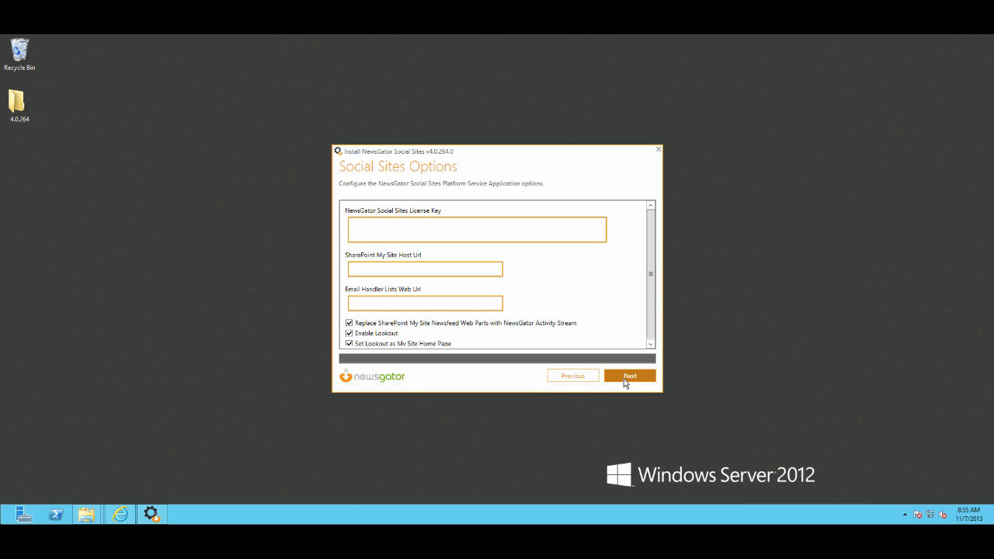
Uncheck the newsfeed web part replacement and Enable Lookout options, enter the NewsGator Social Sites licence key, and continue
left_click(376, 324)
left_click(369, 334)
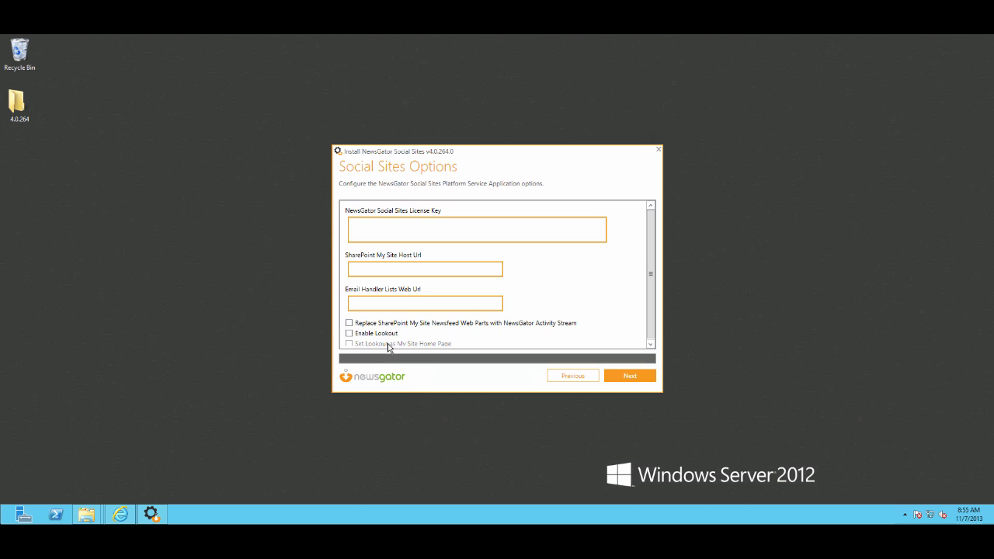
scroll(553, 278, "down", 1)
left_click(439, 228)
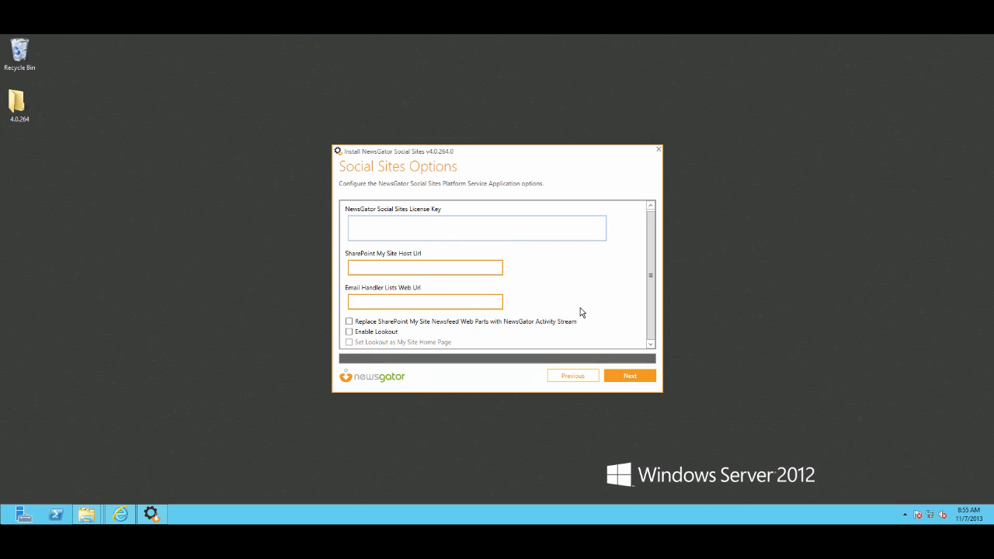
type("licenseKey")
left_click(629, 376)
Accept the default database servers, leave the social service application unprovisioned, and start the installation
scroll(588, 308, "down", 3)
scroll(565, 285, "up", 3)
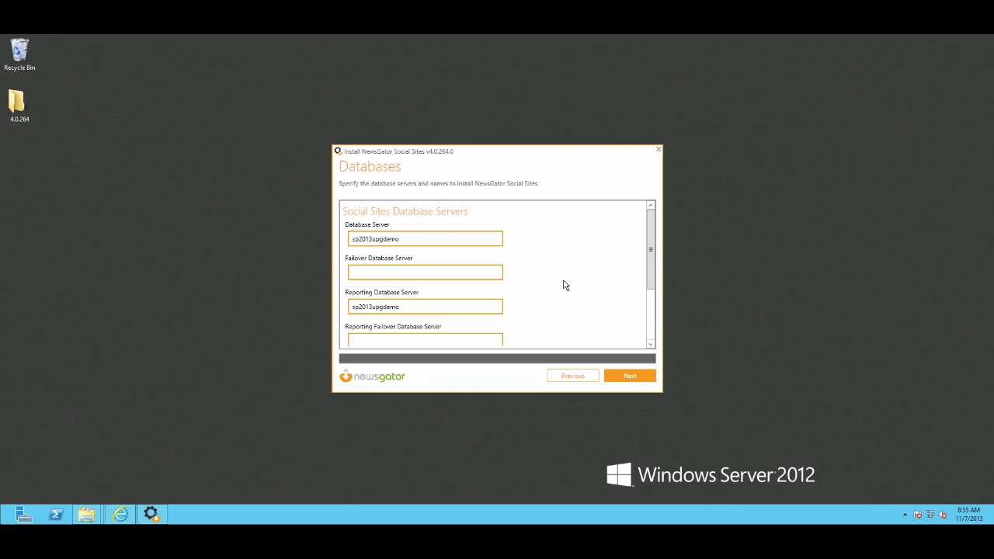
left_click(622, 376)
left_click(439, 211)
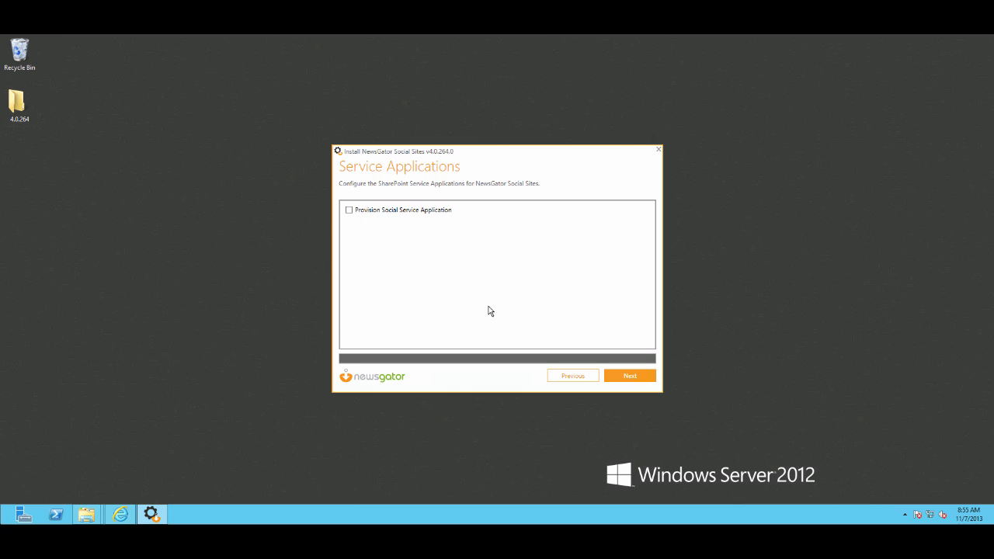
left_click(623, 378)
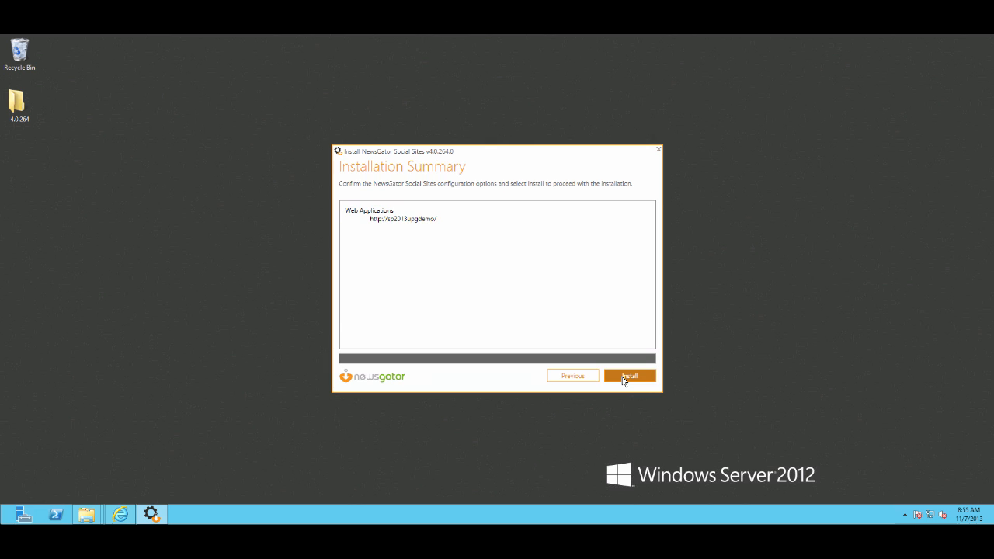
left_click(622, 377)
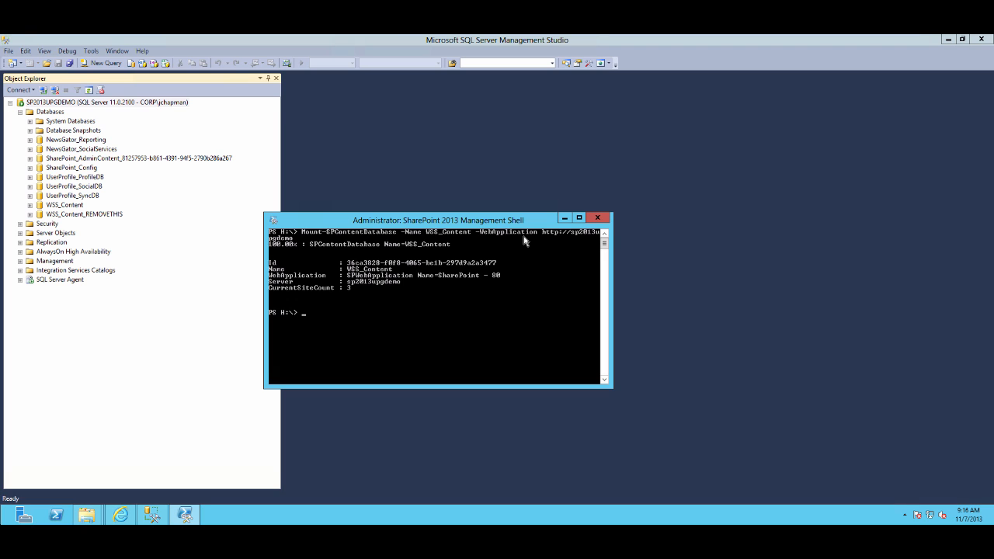
Remove the WSS_Content_REMOVETHIS content database with Remove-SPContentDatabase, confirming both prompts, and refresh the SQL Server database list
type("Remove-SPContentDatabase WSS_Content_REMOVETHIS")
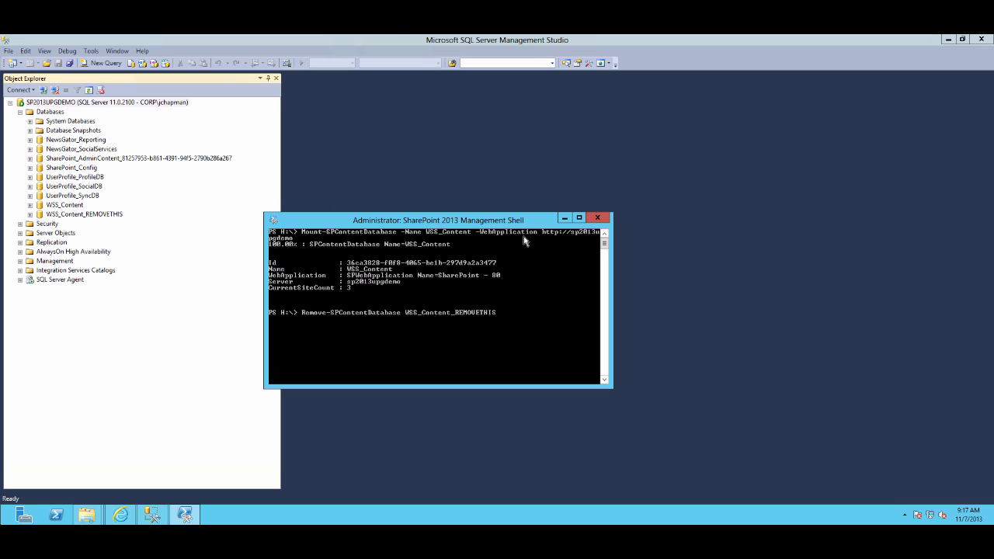
key("Return")
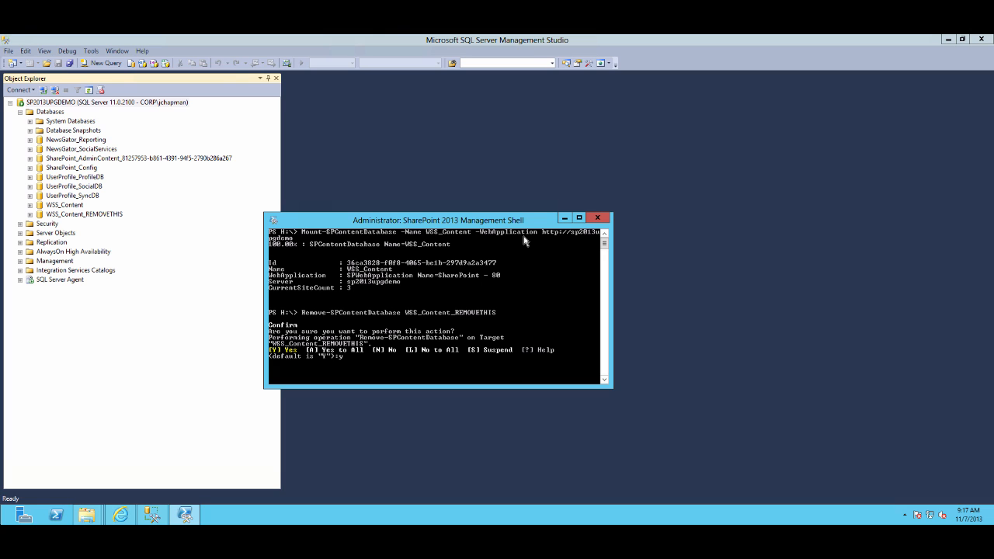
key("Return")
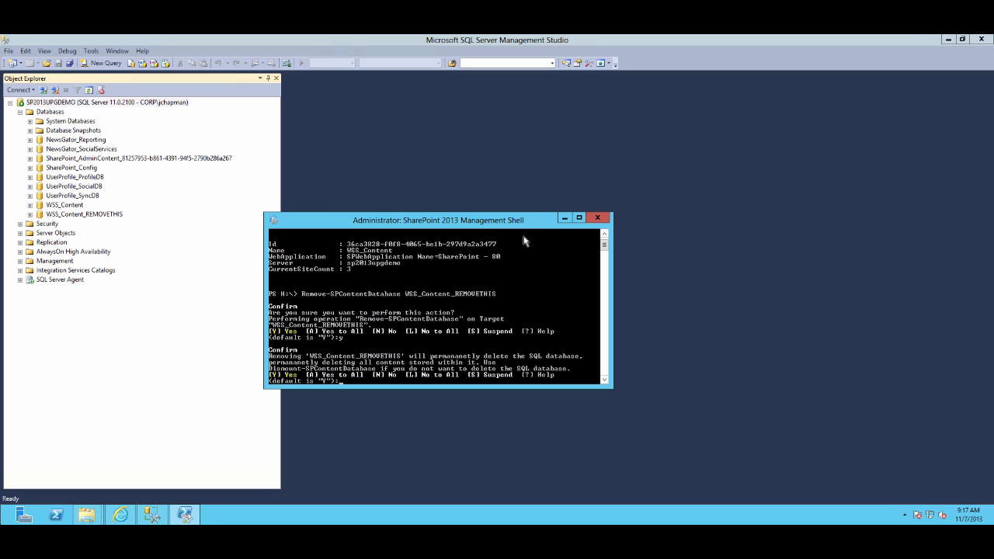
type("y")
key("Return")
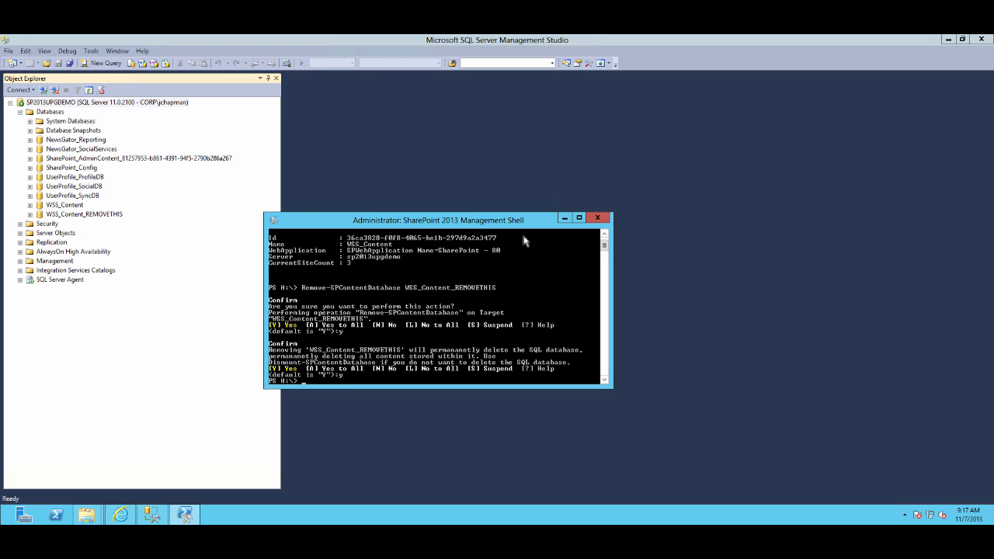
left_click(48, 113)
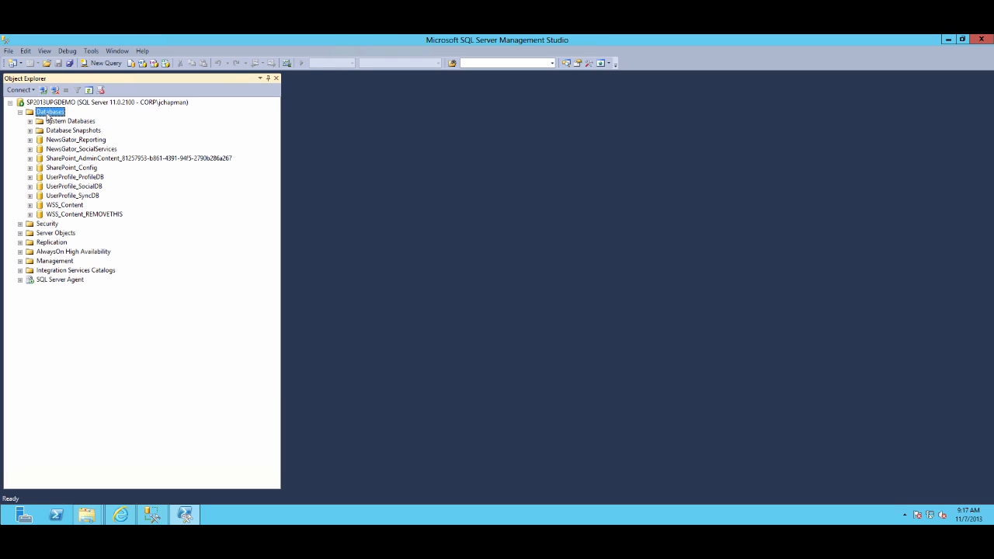
left_click(89, 90)
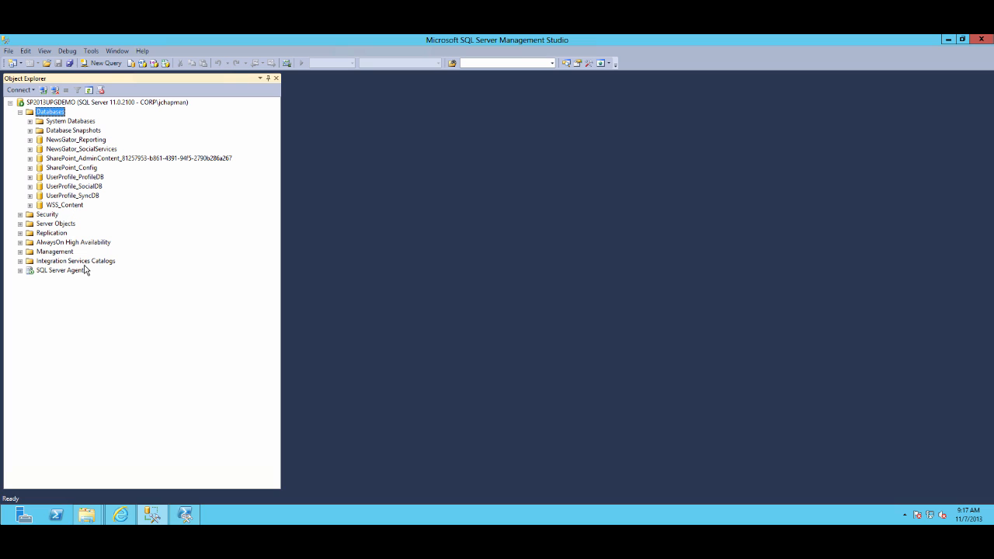
Create a new NewsGator Social Platform Services service application, keeping the default application pool and database settings
left_click(120, 515)
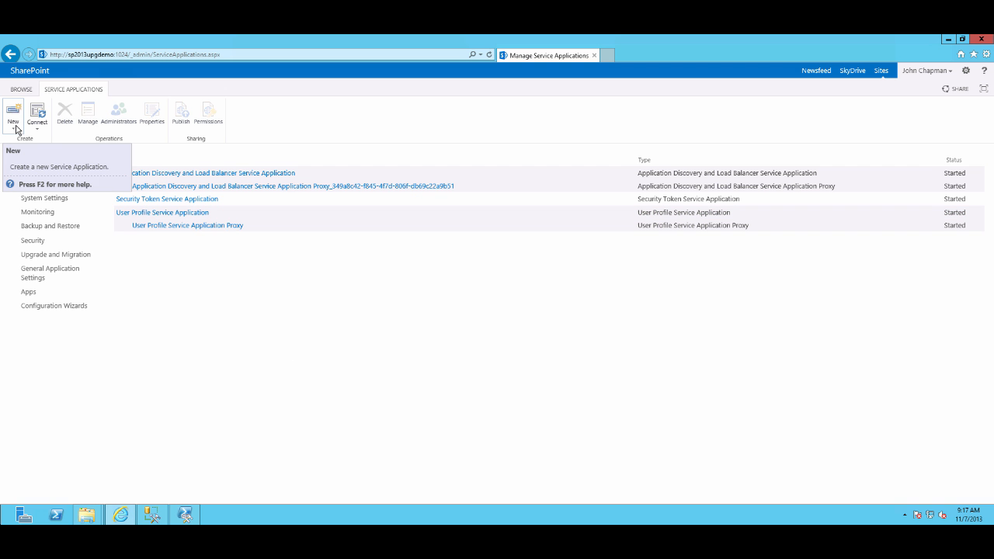
left_click(16, 128)
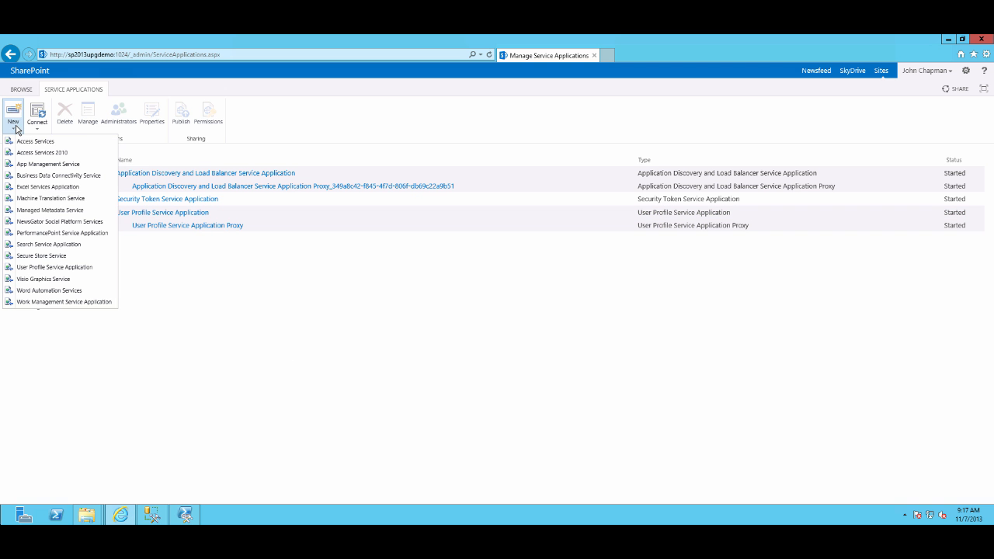
left_click(63, 223)
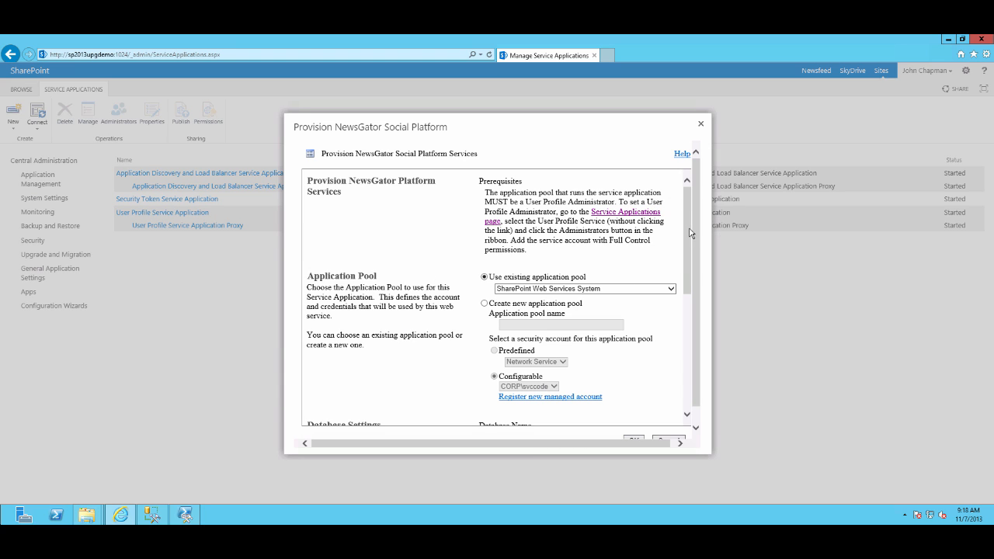
left_click_drag(689, 233, 685, 319)
left_click(548, 234)
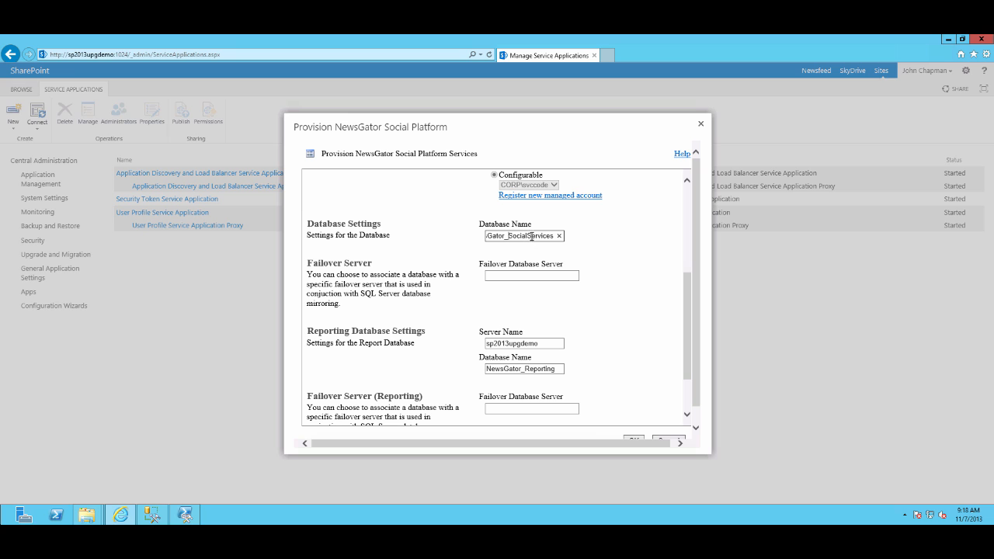
left_click_drag(470, 235, 599, 274)
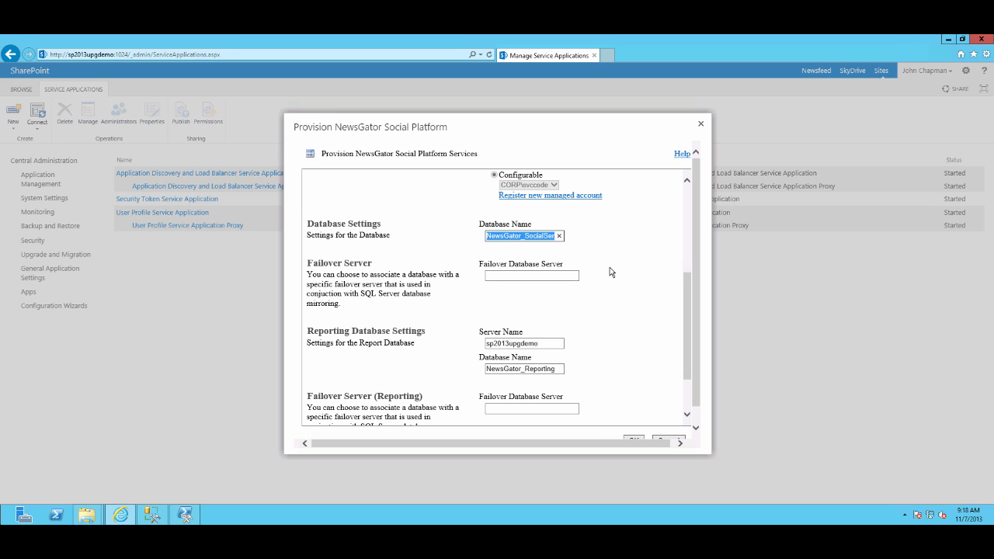
left_click(610, 268)
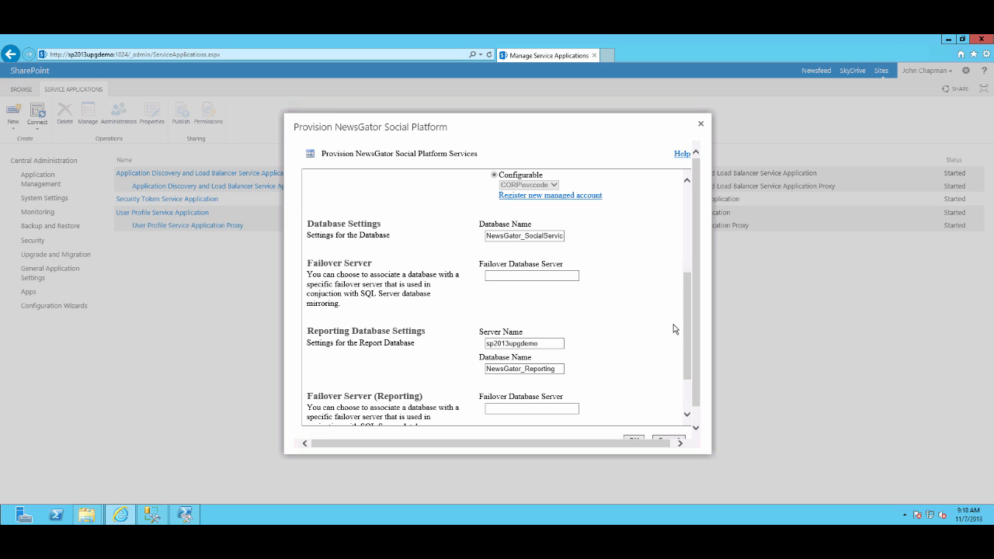
left_click_drag(686, 315, 684, 340)
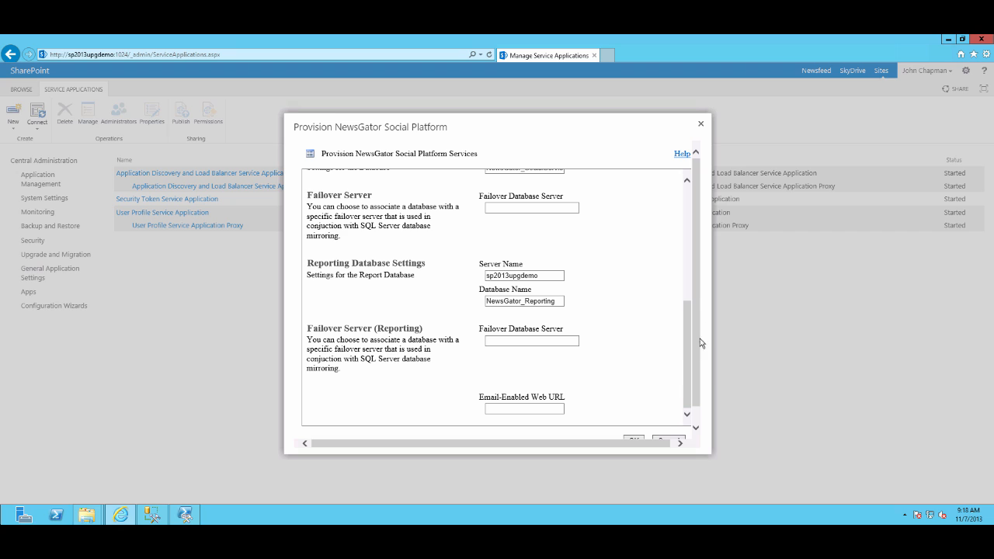
scroll(704, 328, "down", 1)
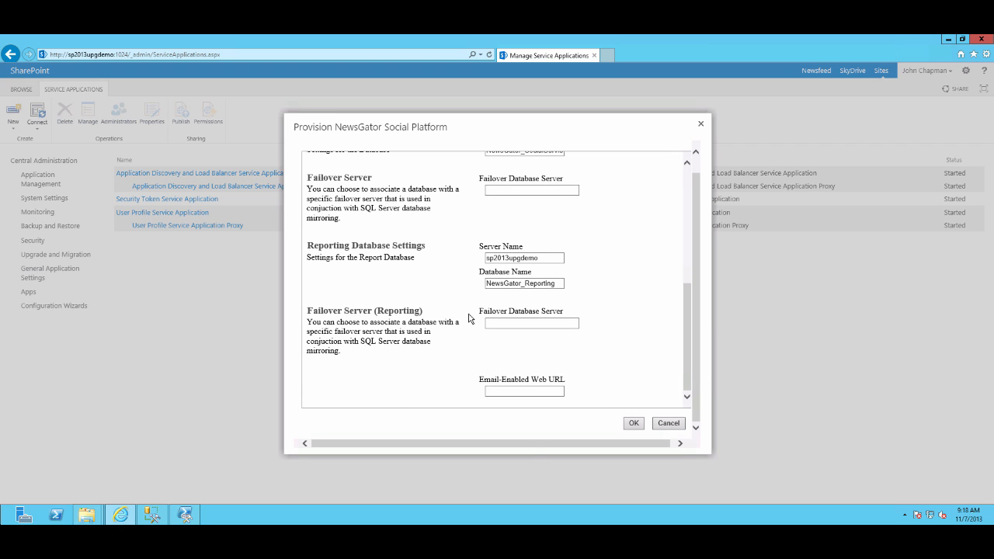
left_click(633, 425)
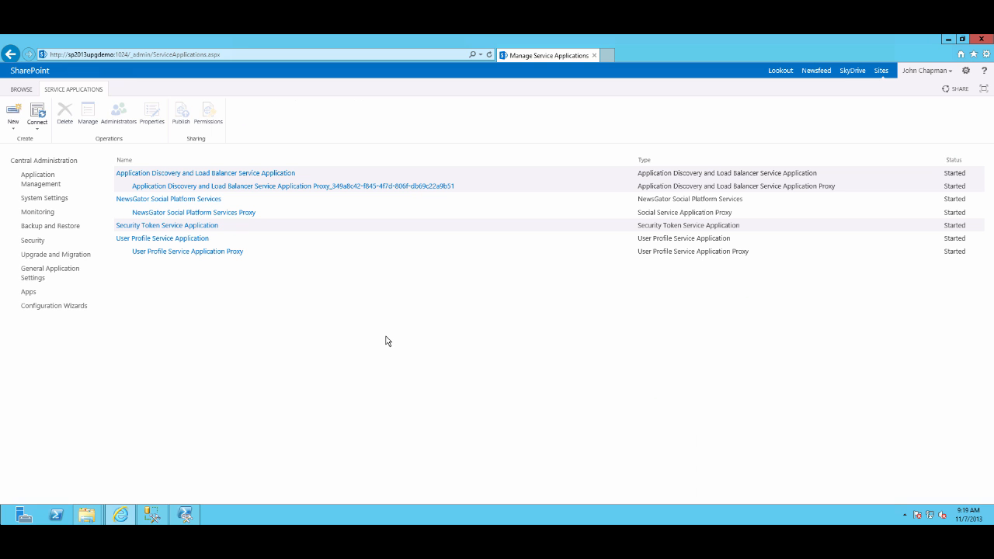
left_click(176, 201)
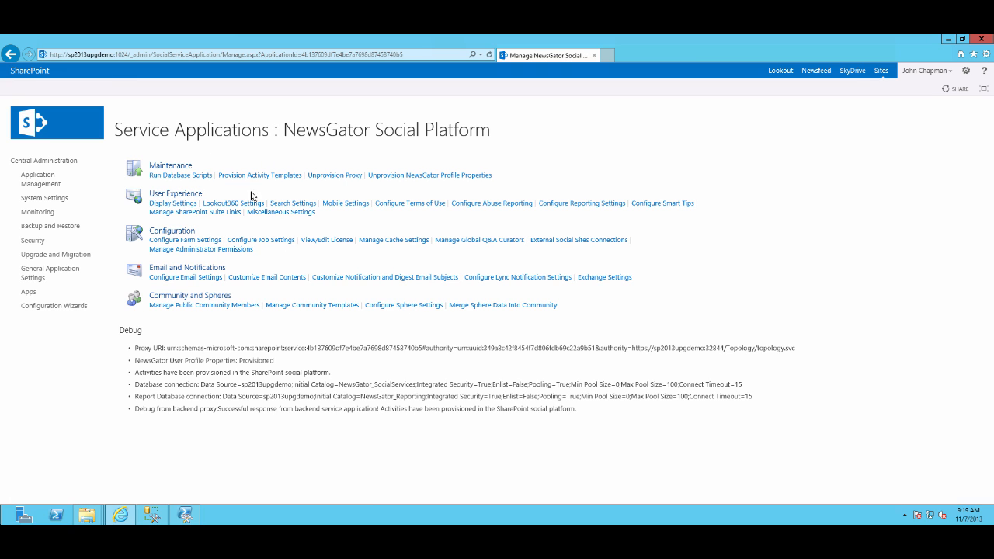
left_click(171, 203)
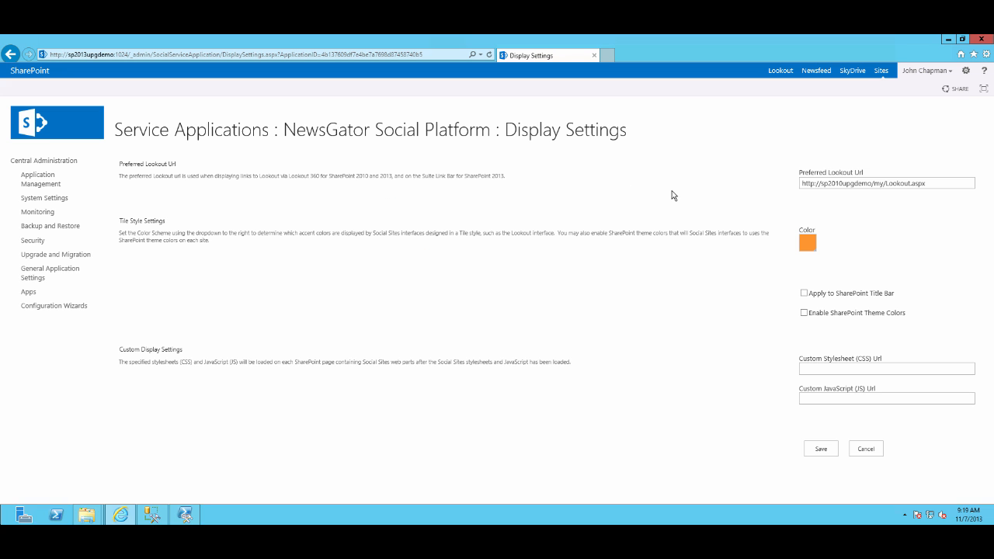
left_click(844, 183)
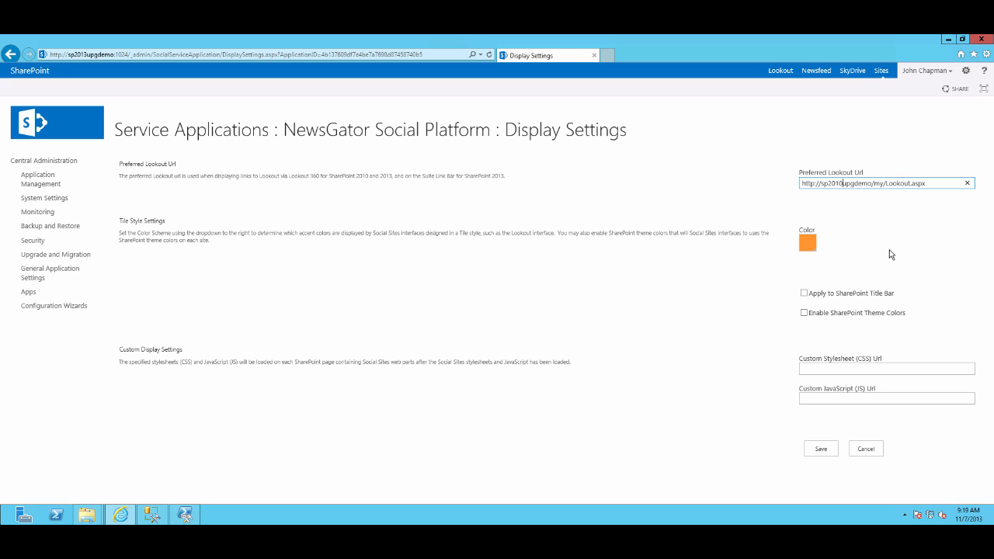
key("BackSpace")
type("3")
left_click(818, 314)
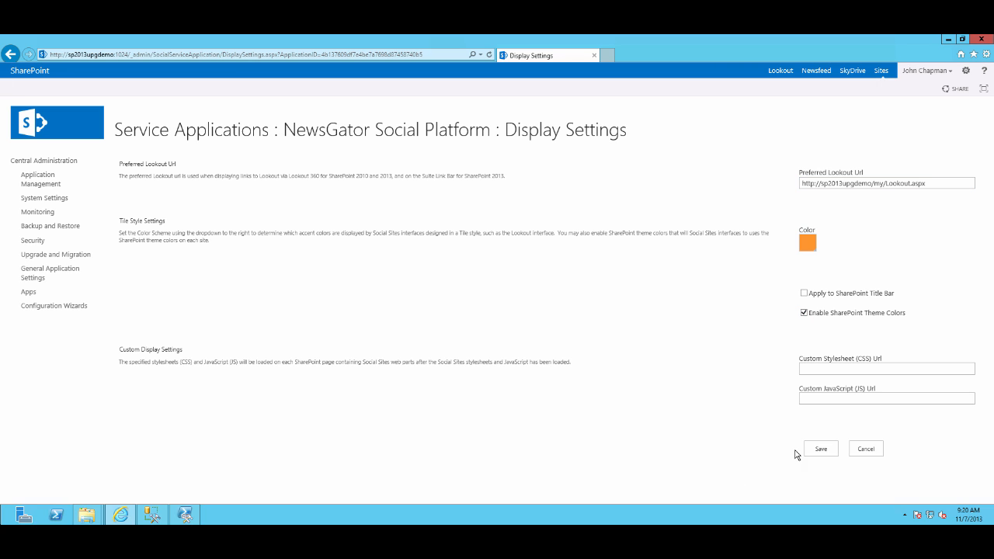
left_click(820, 450)
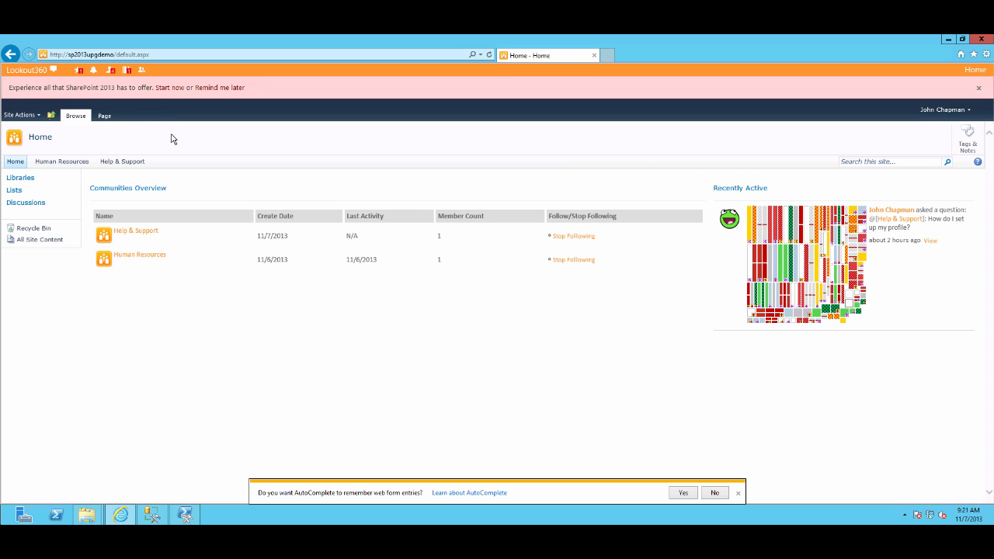
left_click(165, 88)
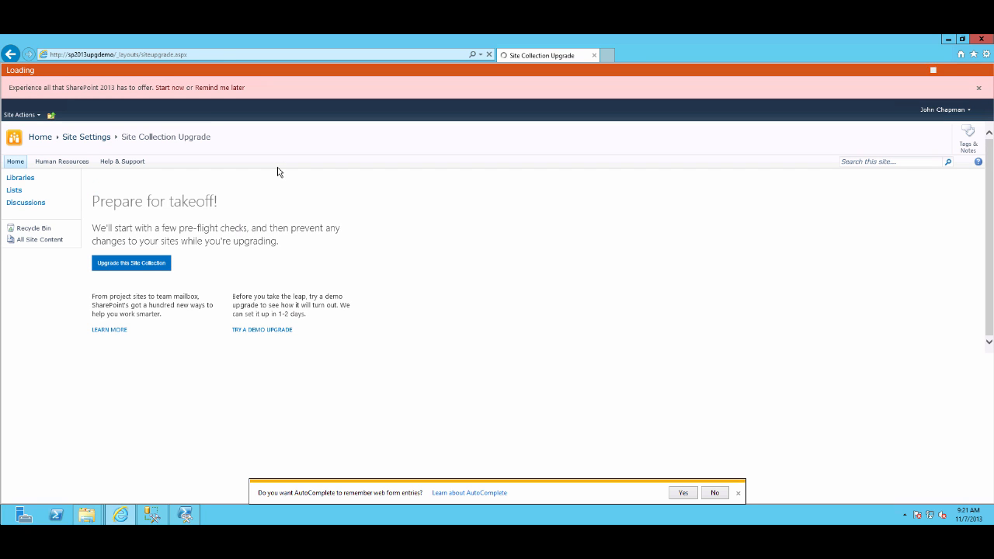
left_click(144, 265)
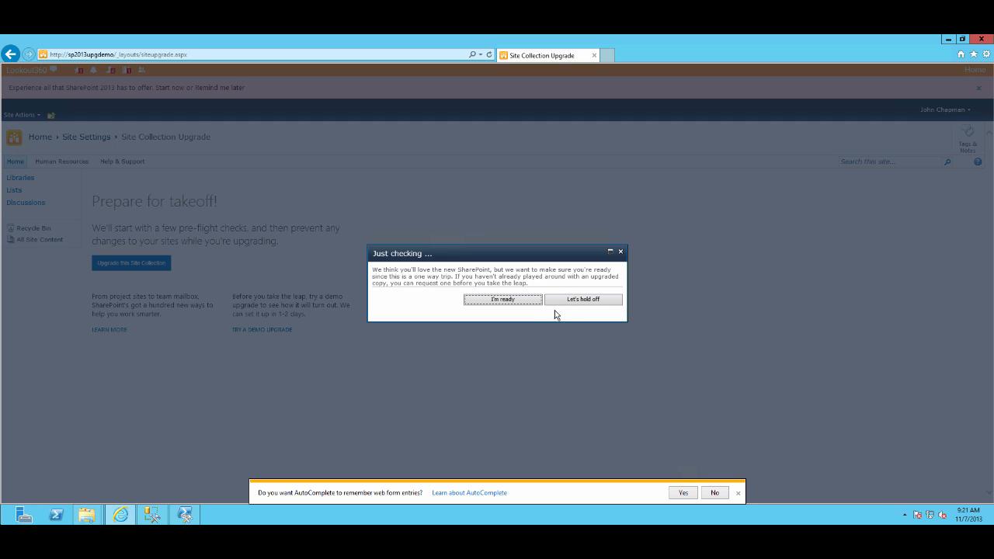
left_click(518, 306)
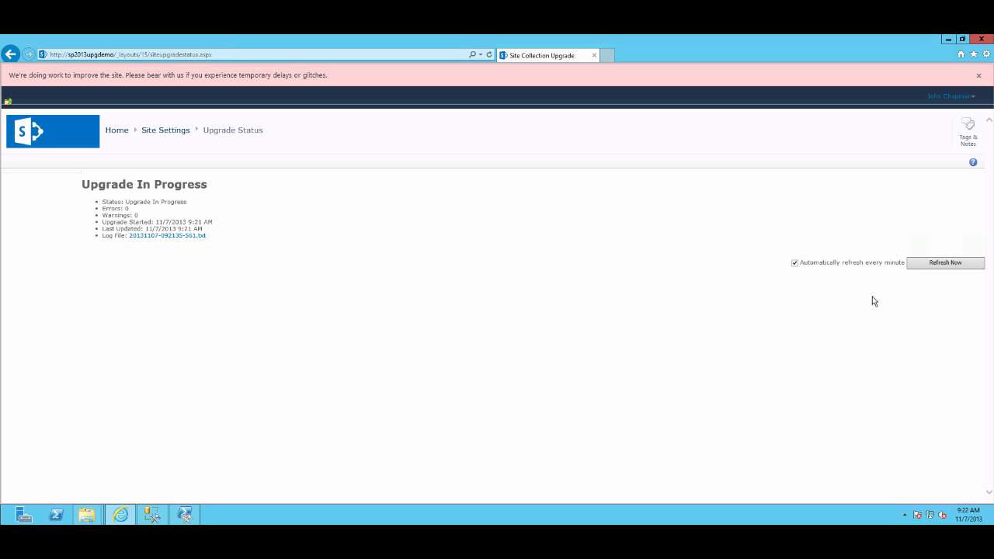
left_click(933, 268)
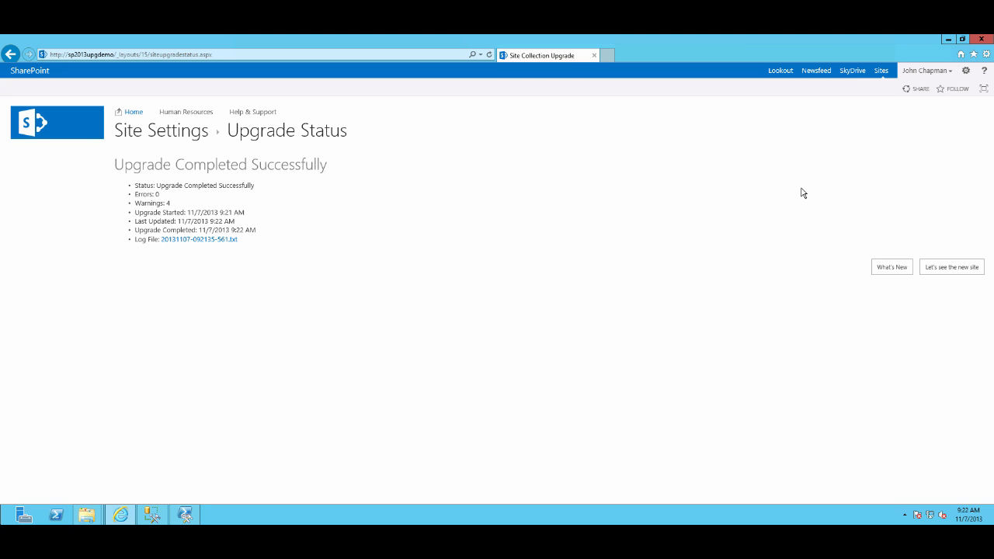
left_click(933, 266)
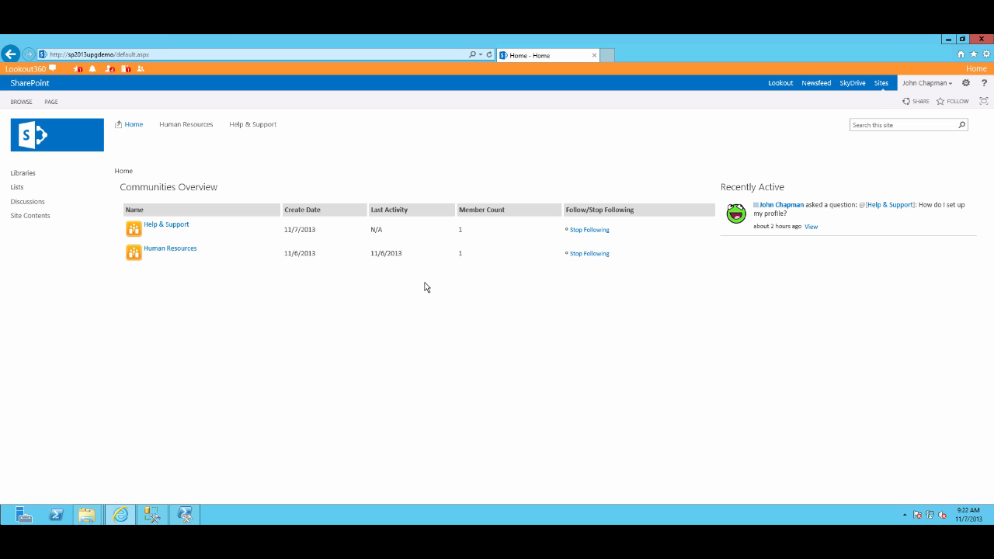
Open Lookout, upgrade the My Site host site collection to SharePoint 2013, and open the upgraded site
left_click(781, 84)
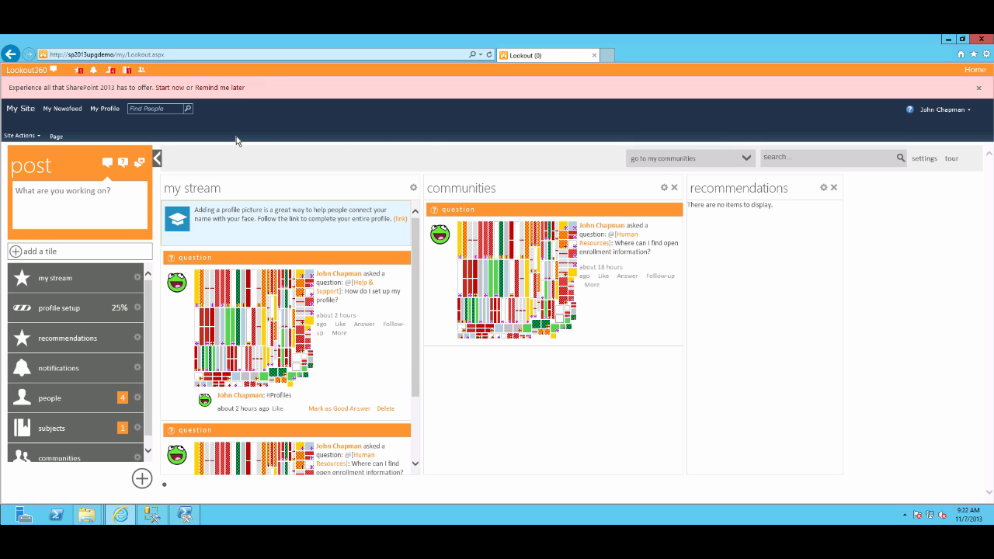
left_click(171, 89)
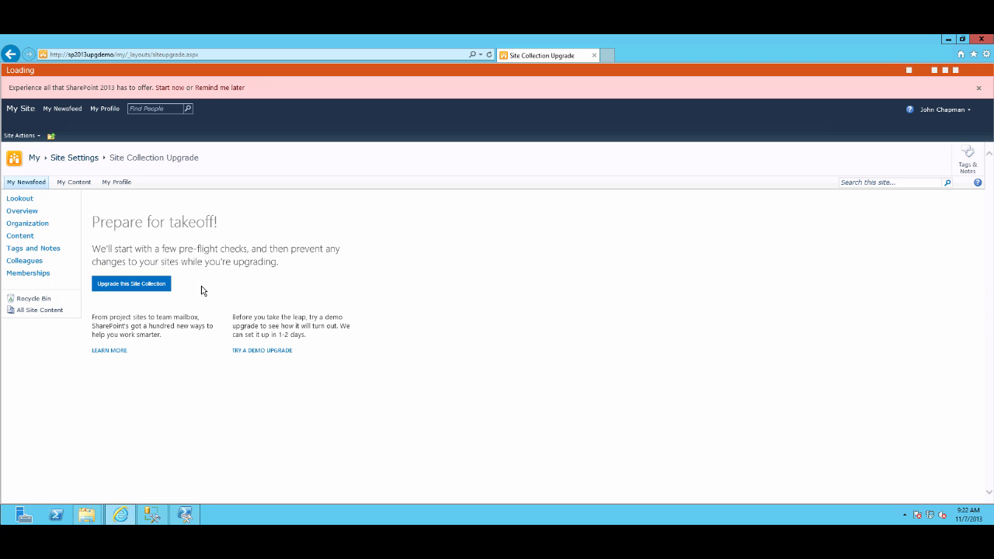
left_click(146, 284)
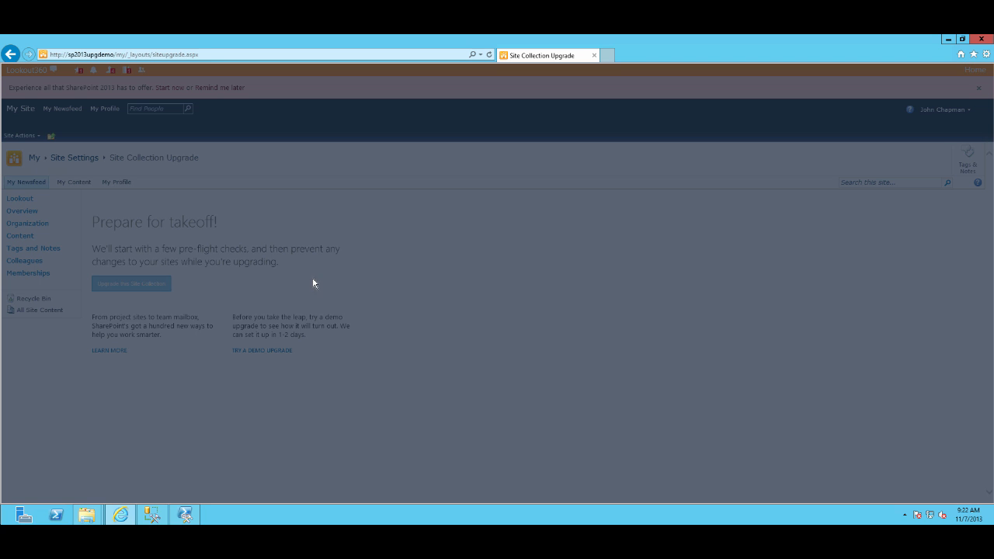
left_click(505, 303)
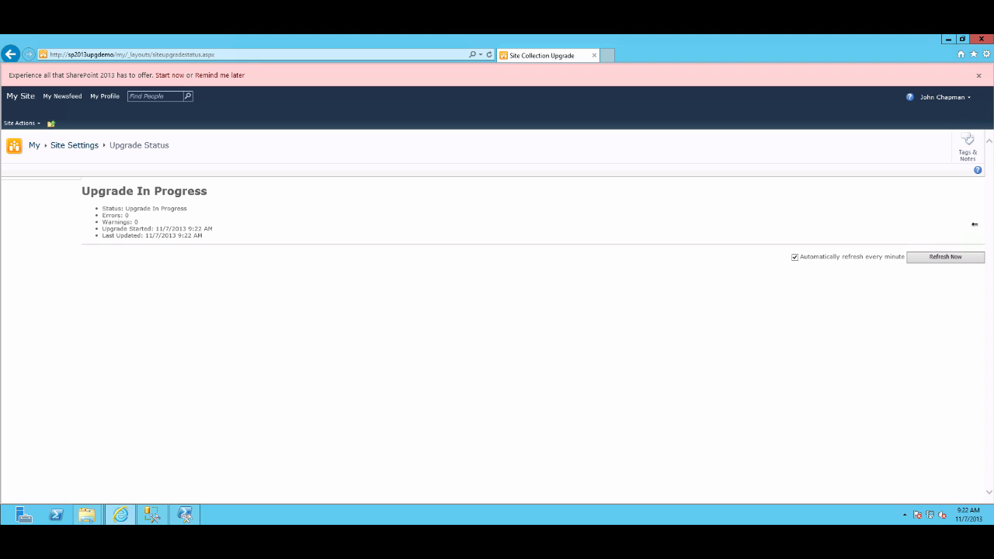
left_click(932, 261)
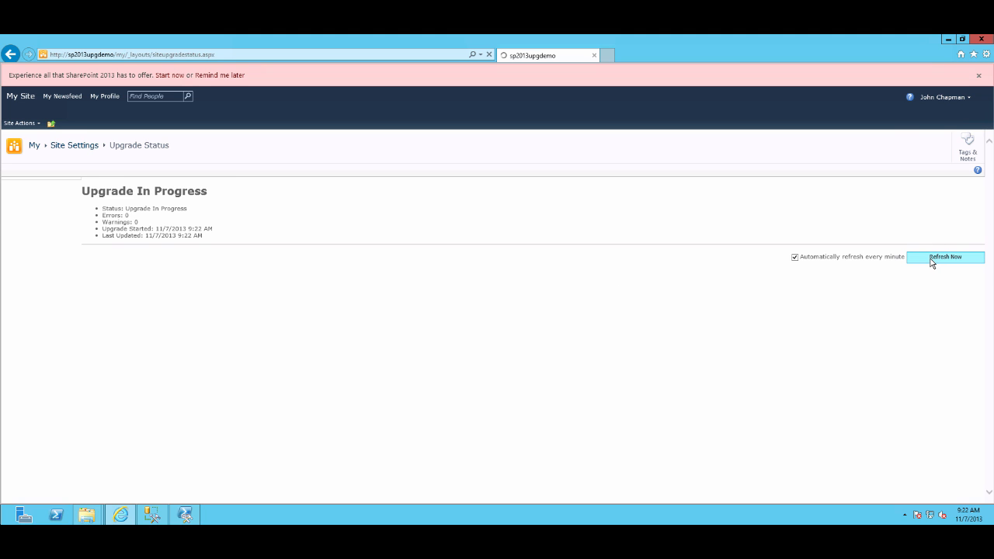
left_click(952, 267)
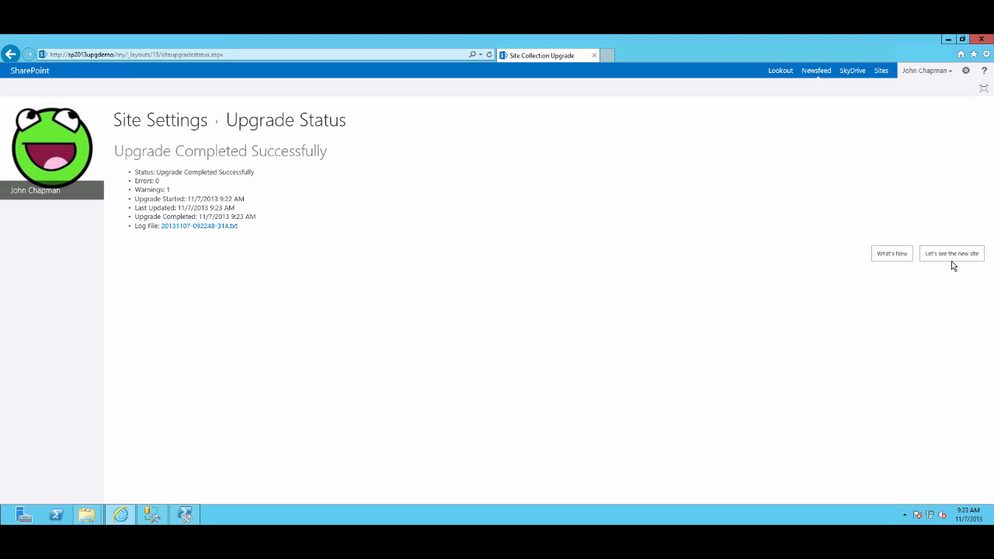
left_click(946, 258)
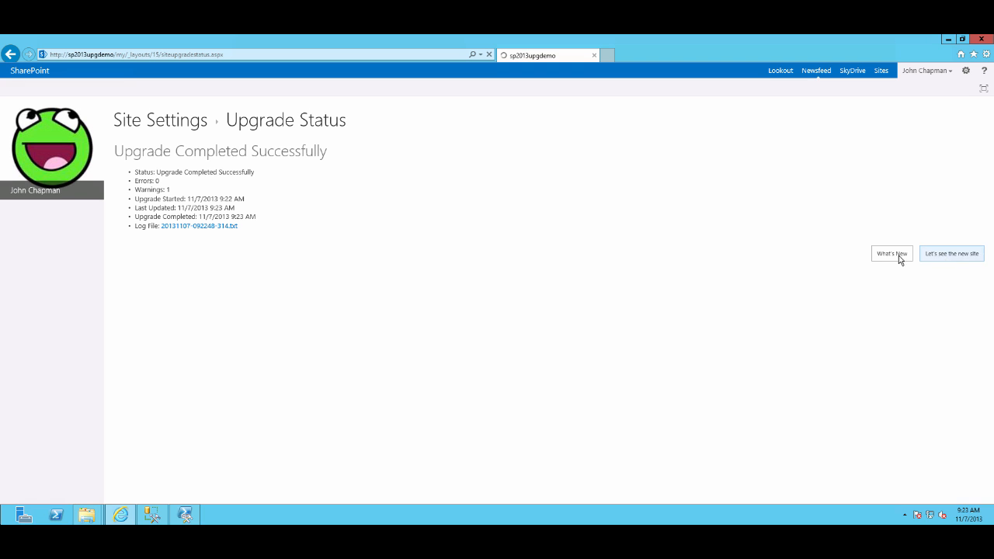